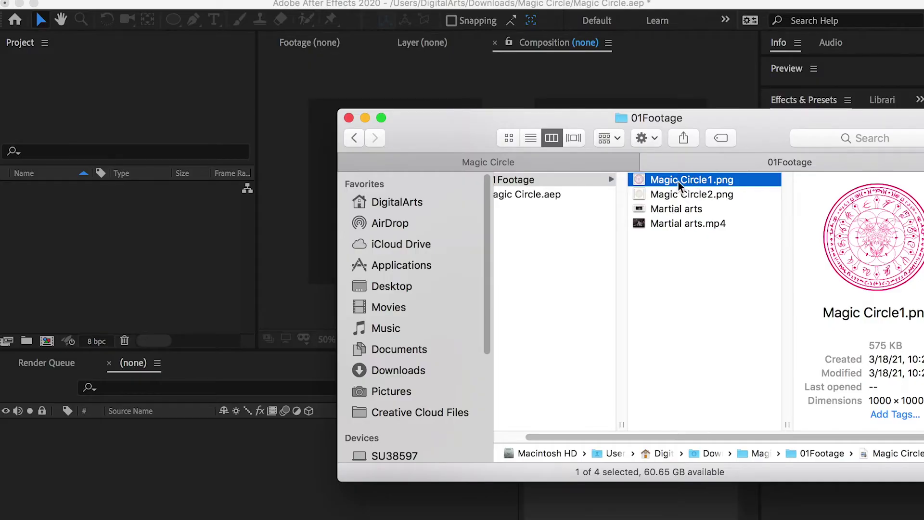
Step: Import Magic Circle1.png from the 01Footage folder into the project and create a new composition from it
{"action": "left_click_drag", "start_coordinate": [691, 184], "coordinate": [150, 243]}
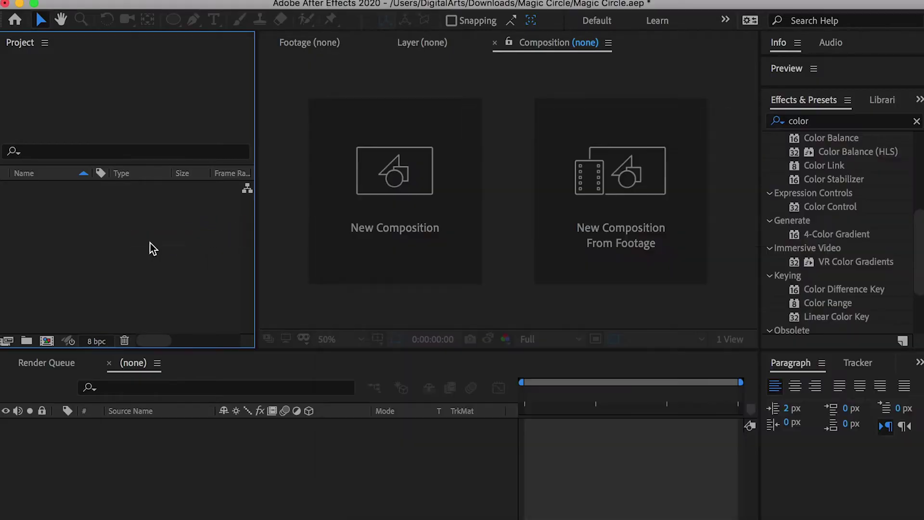
{"action": "left_click", "coordinate": [72, 208]}
{"action": "left_click_drag", "start_coordinate": [57, 189], "coordinate": [48, 341]}
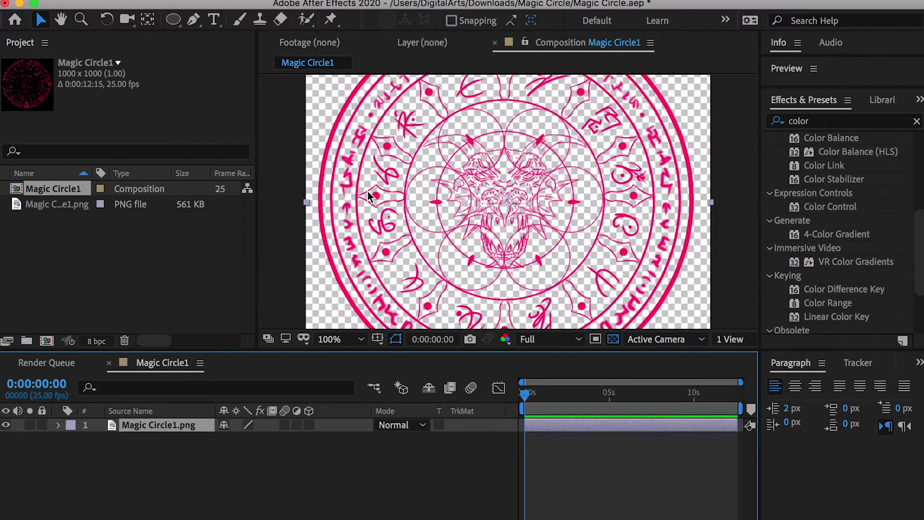
Step: Draw a circular mask with the Ellipse Tool around the dragon artwork on the Magic Circle1.png layer
{"action": "scroll", "coordinate": [414, 189], "scroll_direction": "down", "scroll_amount": 1}
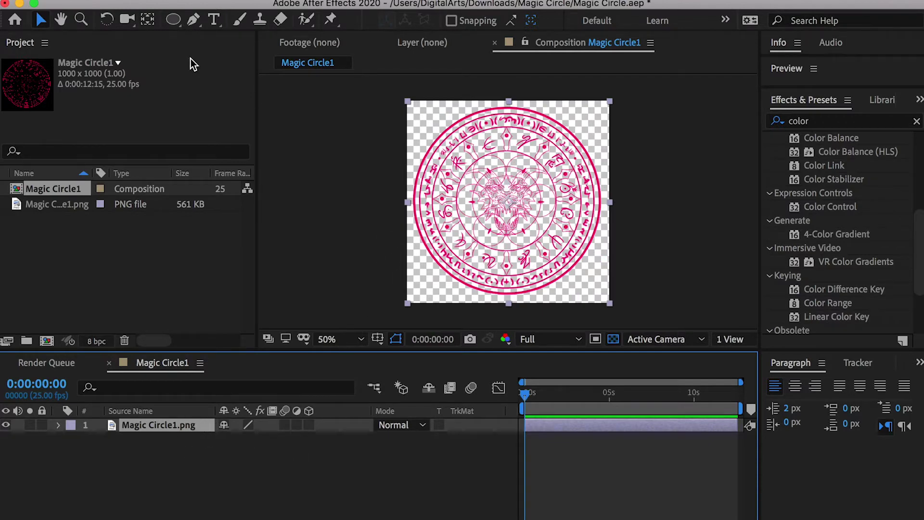
{"action": "left_click", "coordinate": [173, 20]}
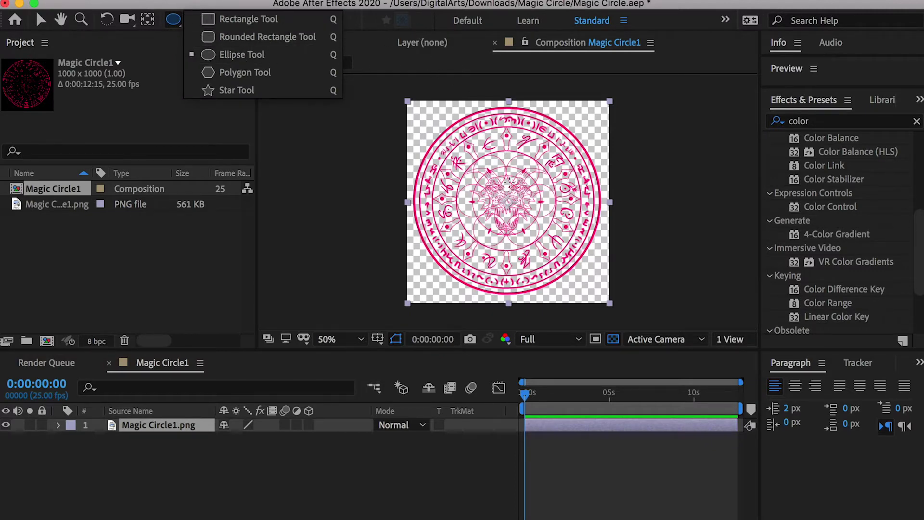
{"action": "left_click_drag", "start_coordinate": [450, 139], "coordinate": [561, 233]}
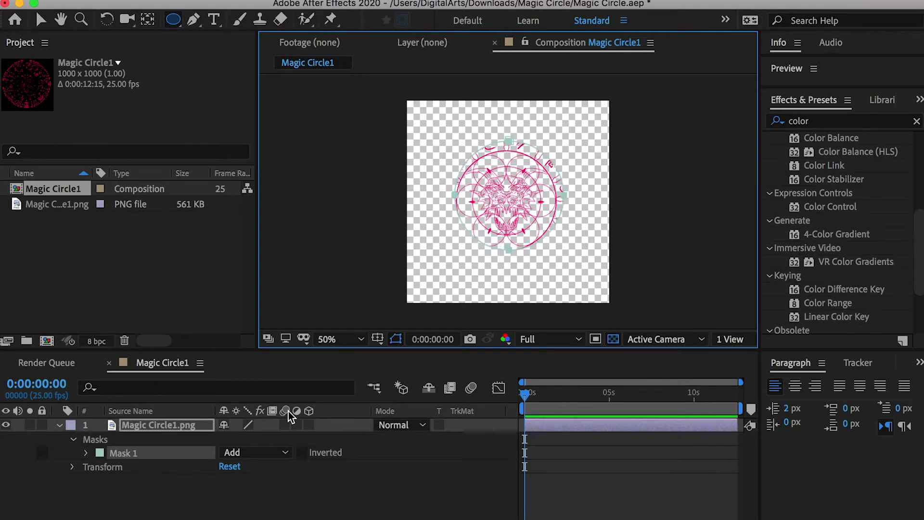
Step: Change the mask's colour to pure blue and set its mode to None
{"action": "left_click", "coordinate": [137, 456]}
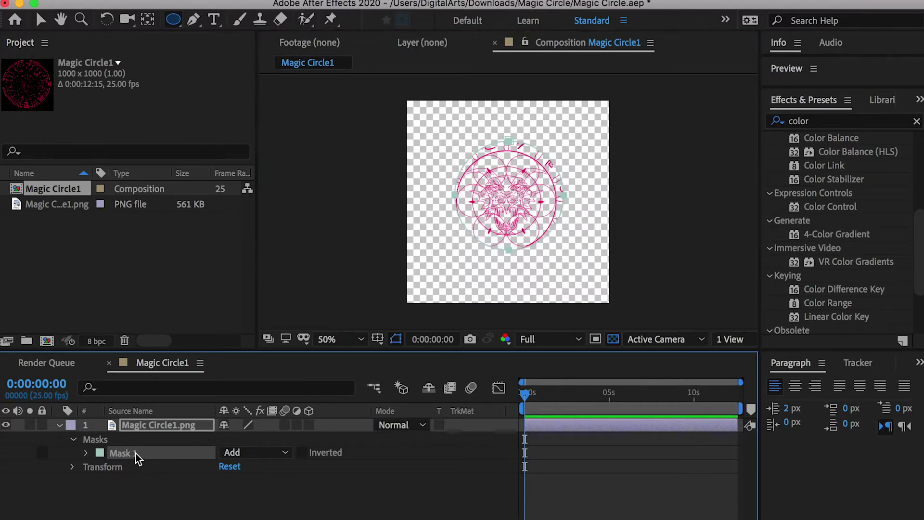
{"action": "left_click", "coordinate": [99, 453]}
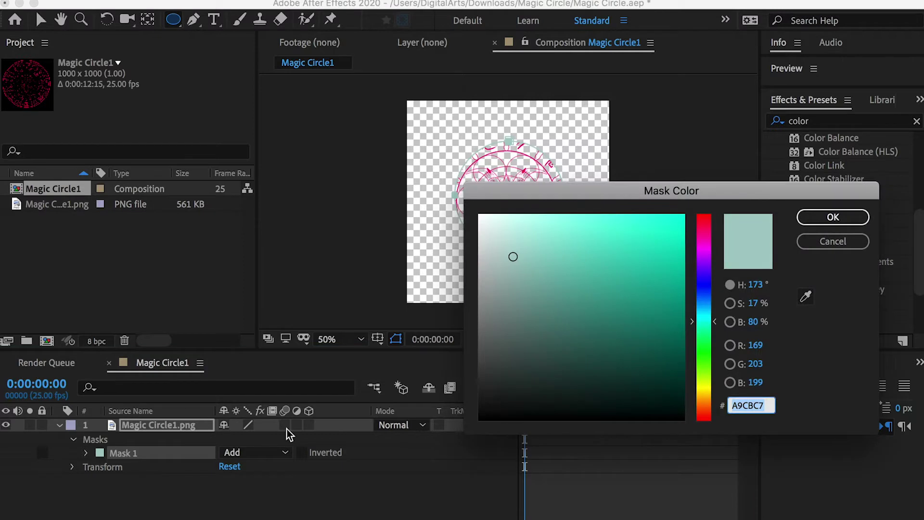
{"action": "left_click", "coordinate": [705, 418]}
{"action": "left_click", "coordinate": [684, 235]}
{"action": "left_click", "coordinate": [704, 284]}
{"action": "left_click", "coordinate": [678, 234]}
{"action": "left_click", "coordinate": [684, 215]}
{"action": "left_click", "coordinate": [805, 218]}
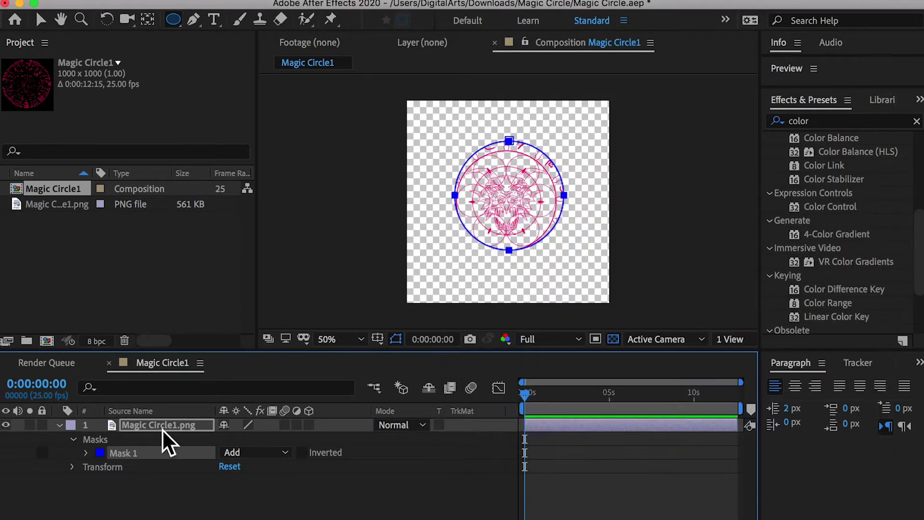
{"action": "left_click", "coordinate": [236, 455]}
{"action": "left_click", "coordinate": [243, 468]}
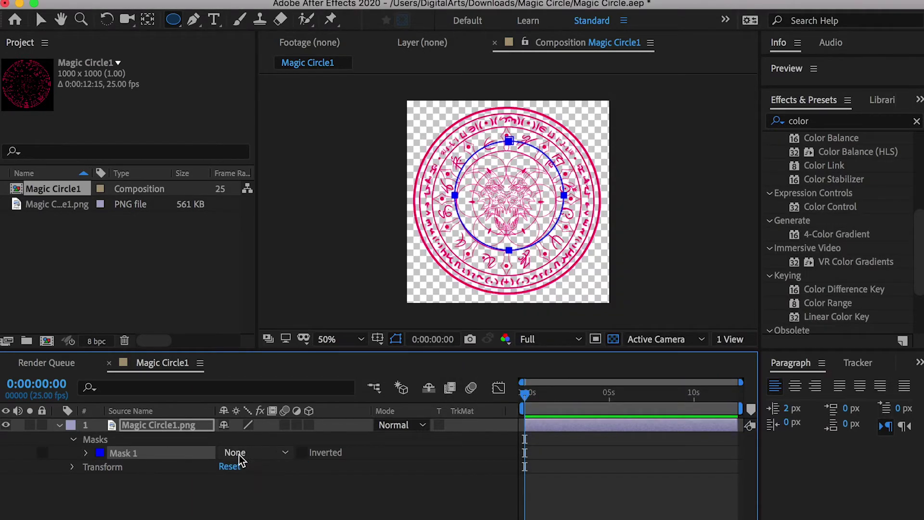
Step: Scale and reposition the circular mask so it fits the ring just inside the outer rune band
{"action": "scroll", "coordinate": [592, 164], "scroll_direction": "up", "scroll_amount": 1}
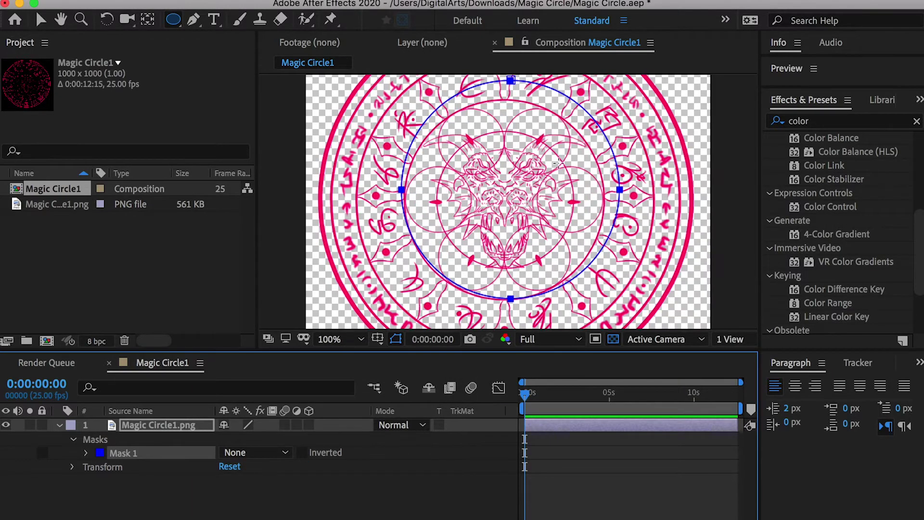
{"action": "scroll", "coordinate": [526, 169], "scroll_direction": "down", "scroll_amount": 1}
{"action": "key", "text": "grave"}
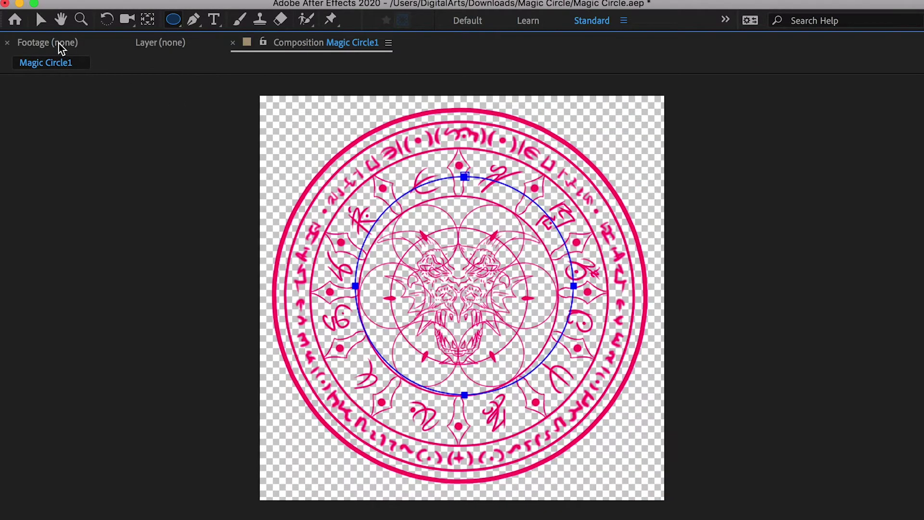
{"action": "left_click", "coordinate": [41, 19]}
{"action": "double_click", "coordinate": [466, 177]}
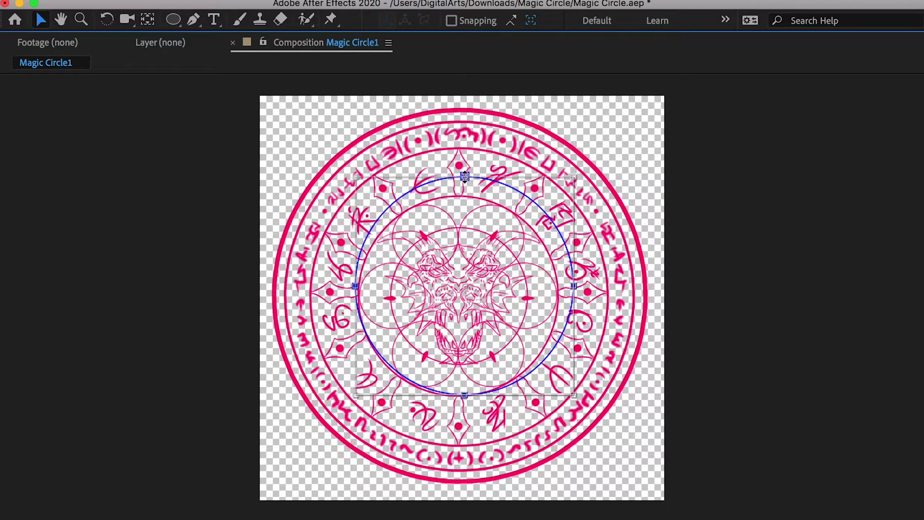
{"action": "mouse_move", "coordinate": [492, 244]}
{"action": "left_mouse_down"}
{"action": "mouse_move", "coordinate": [491, 260]}
{"action": "mouse_move", "coordinate": [454, 237]}
{"action": "mouse_move", "coordinate": [475, 220]}
{"action": "mouse_move", "coordinate": [485, 235]}
{"action": "left_mouse_up"}
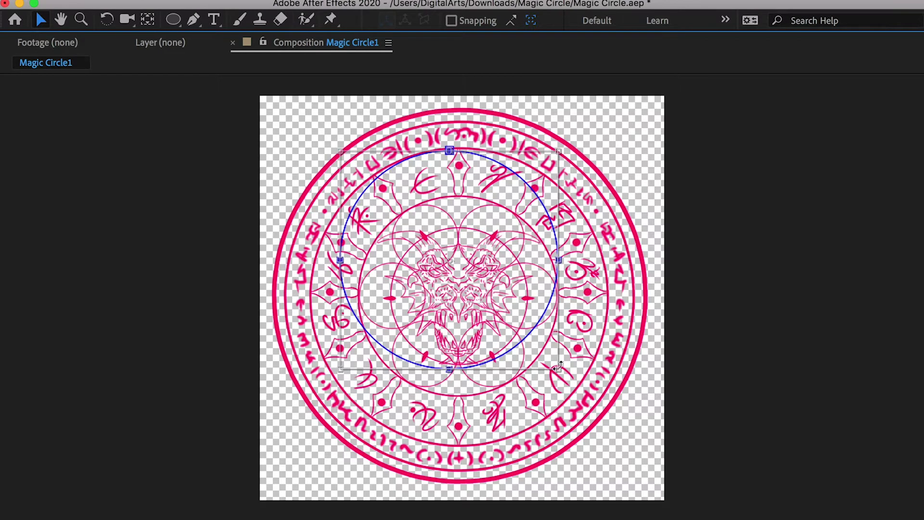
{"action": "left_click_drag", "start_coordinate": [557, 368], "coordinate": [686, 443]}
{"action": "left_click_drag", "start_coordinate": [568, 310], "coordinate": [539, 314]}
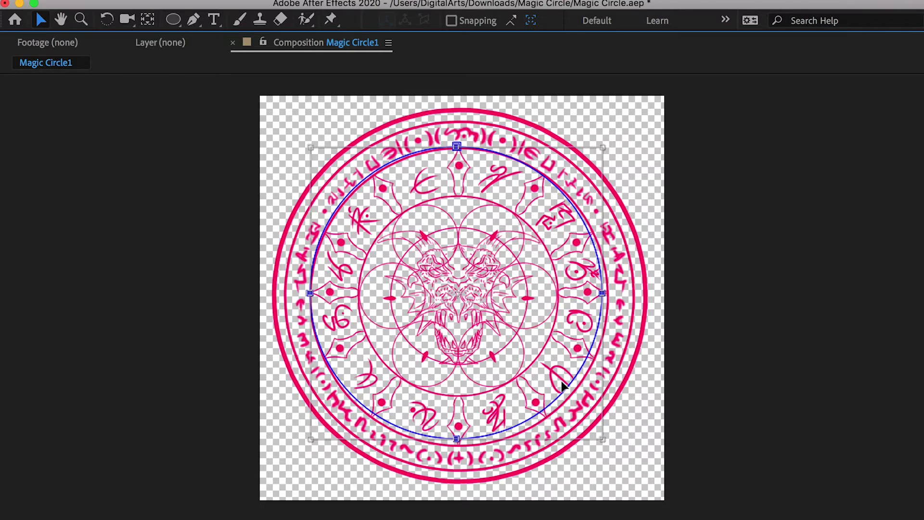
{"action": "mouse_move", "coordinate": [599, 439]}
{"action": "left_mouse_down"}
{"action": "mouse_move", "coordinate": [608, 443]}
{"action": "mouse_move", "coordinate": [596, 428]}
{"action": "mouse_move", "coordinate": [610, 442]}
{"action": "left_mouse_up"}
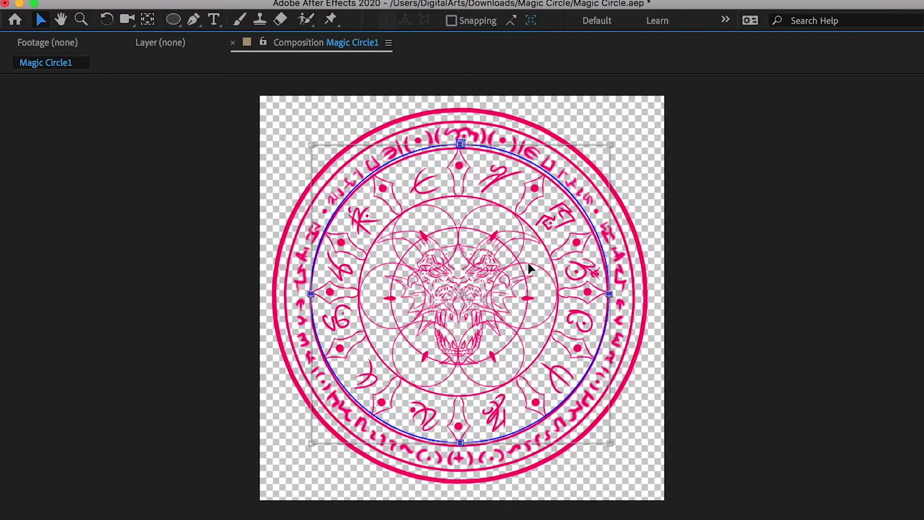
{"action": "left_click_drag", "start_coordinate": [528, 264], "coordinate": [525, 266]}
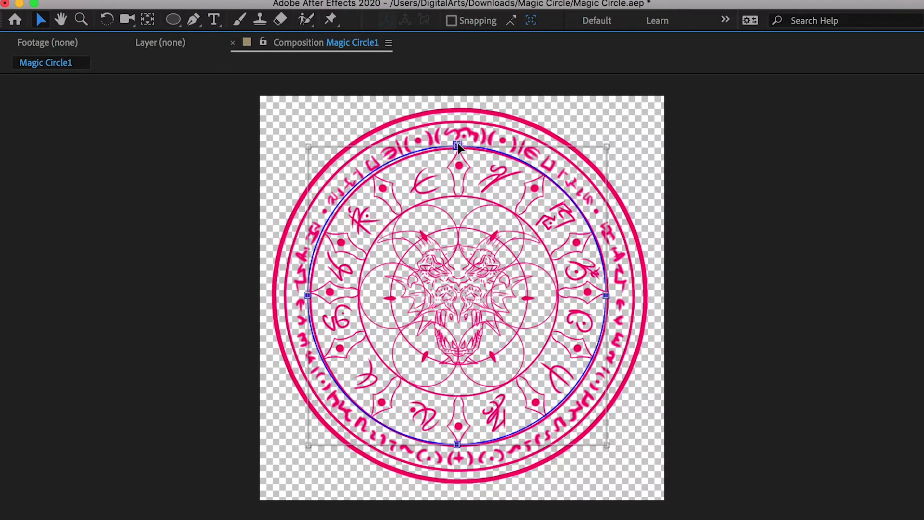
{"action": "mouse_move", "coordinate": [605, 443]}
{"action": "left_mouse_down"}
{"action": "mouse_move", "coordinate": [613, 449]}
{"action": "mouse_move", "coordinate": [602, 435]}
{"action": "mouse_move", "coordinate": [618, 452]}
{"action": "left_mouse_up"}
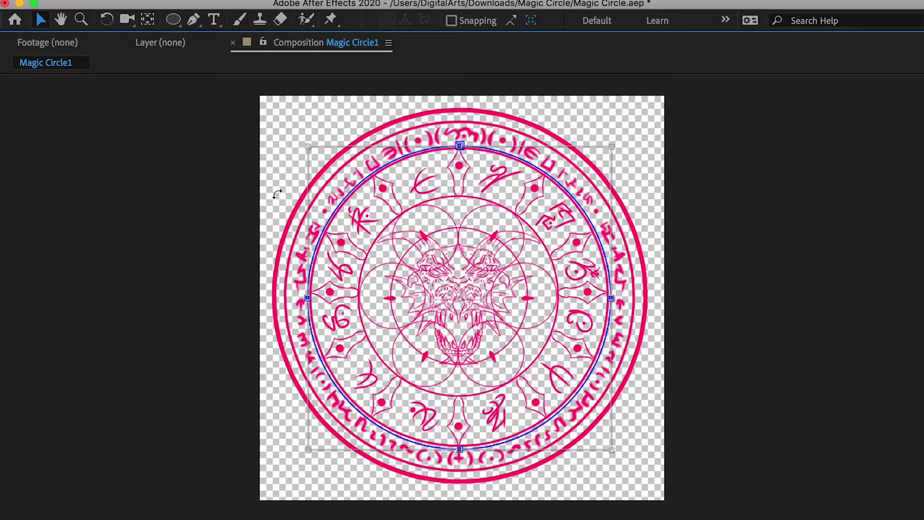
{"action": "key", "text": "Return"}
{"action": "key", "text": "grave"}
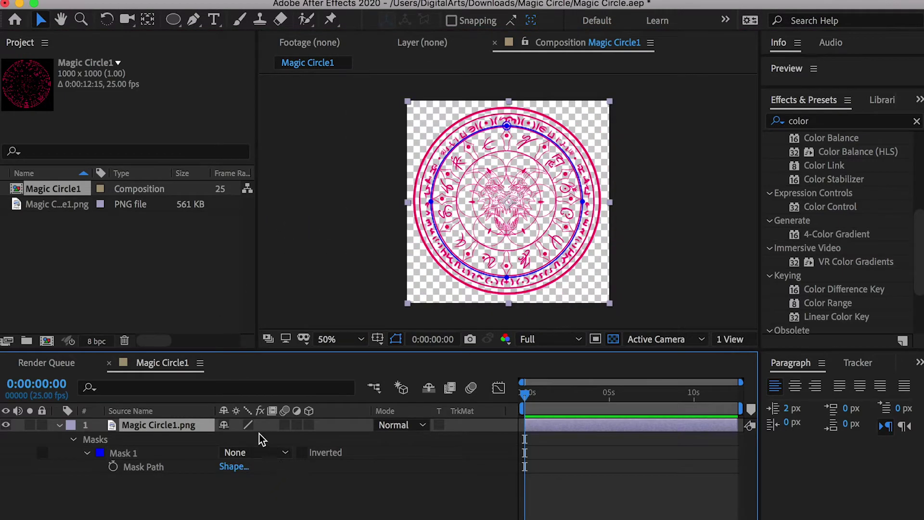
Step: Set Mask 1's mode to Subtract so only the outer rune band remains, and collapse the layer's properties
{"action": "left_click", "coordinate": [253, 453]}
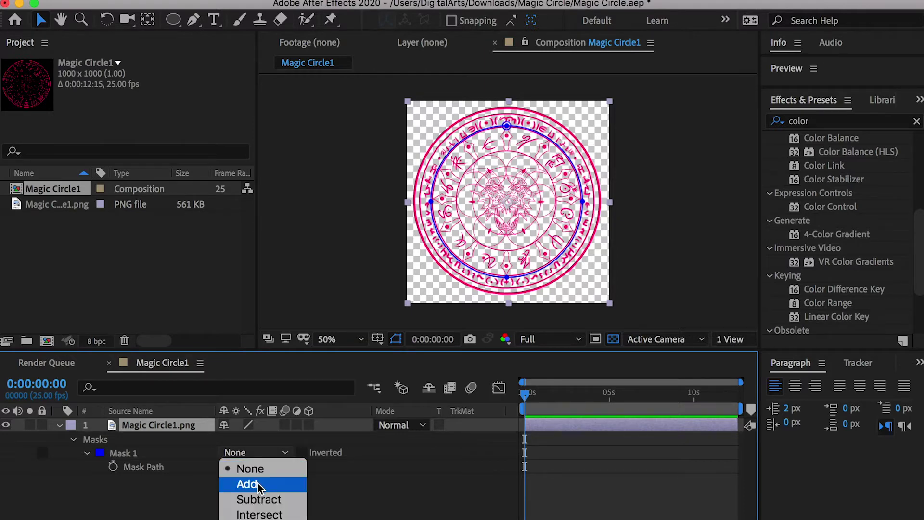
{"action": "left_click", "coordinate": [259, 499]}
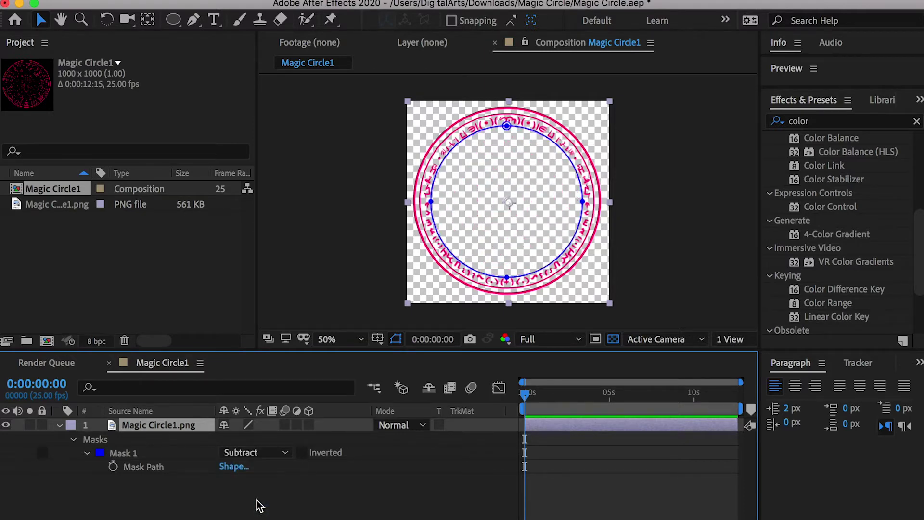
{"action": "left_click", "coordinate": [225, 508]}
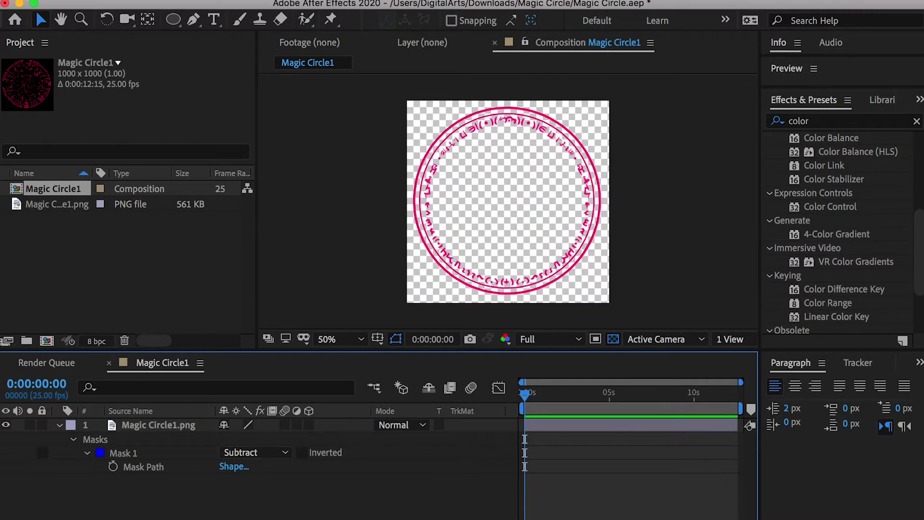
{"action": "left_click", "coordinate": [59, 424]}
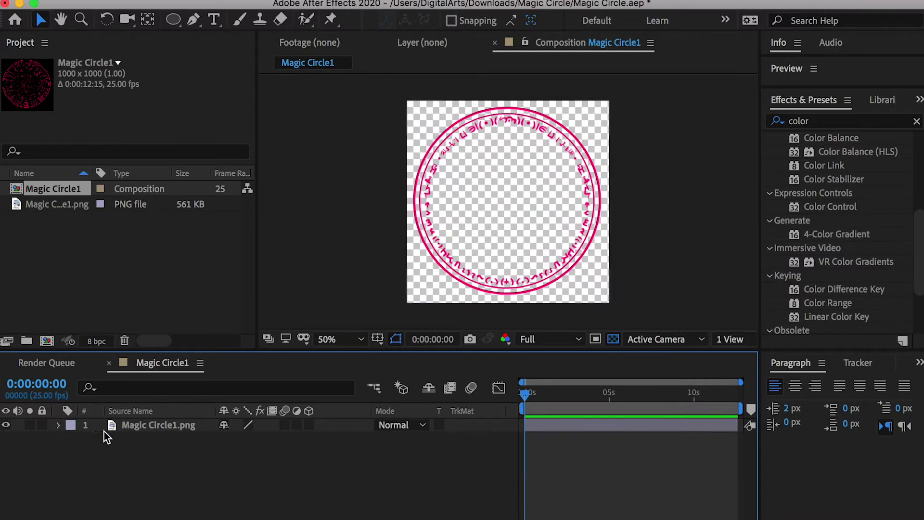
Step: Duplicate the Magic Circle1.png layer and set the mask mode on the upper copy to Add
{"action": "left_click", "coordinate": [132, 423]}
{"action": "key", "text": "super+d"}
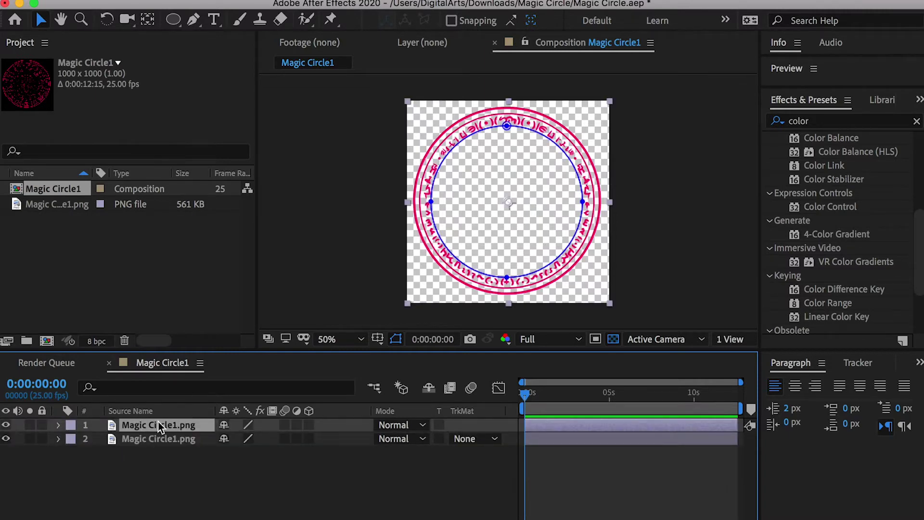
{"action": "key", "text": "m"}
{"action": "left_click", "coordinate": [129, 440]}
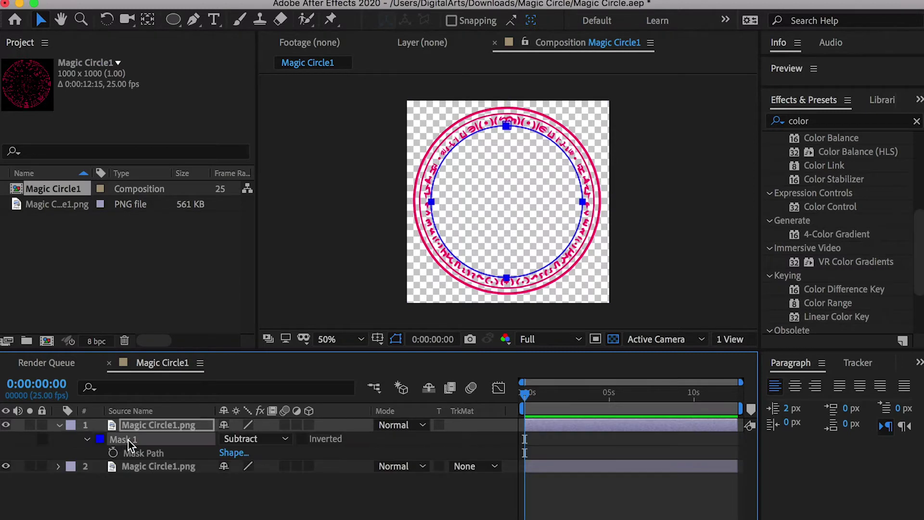
{"action": "left_click", "coordinate": [256, 439]}
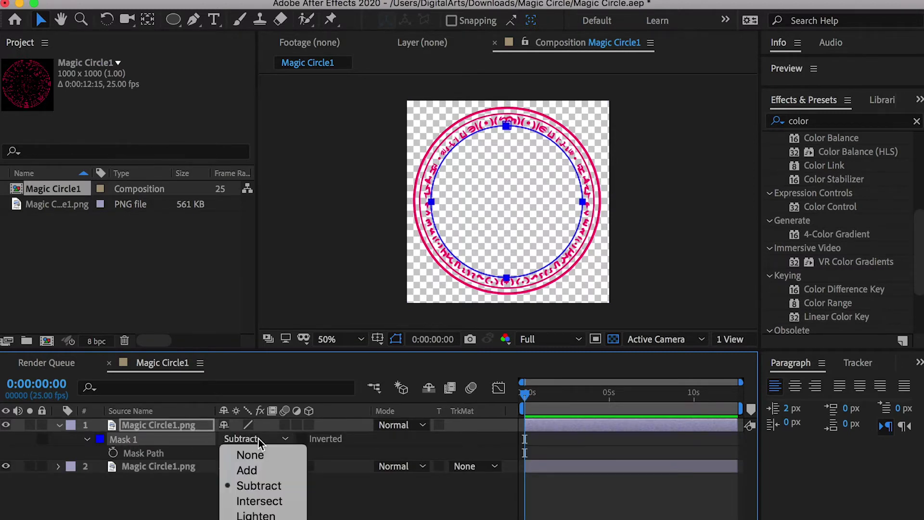
{"action": "left_click", "coordinate": [260, 471]}
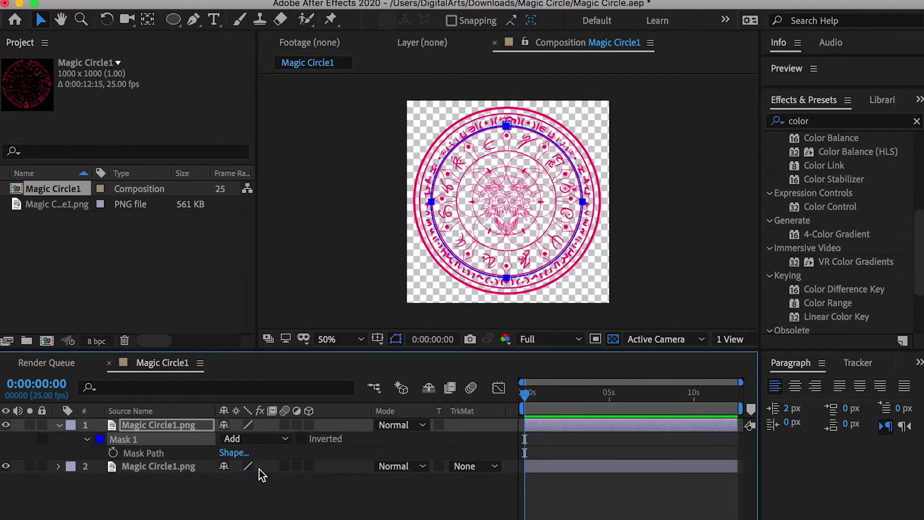
Step: Hide the outer-ring layer and toggle the upper copy's visibility to check its masked inner part
{"action": "left_click", "coordinate": [6, 466]}
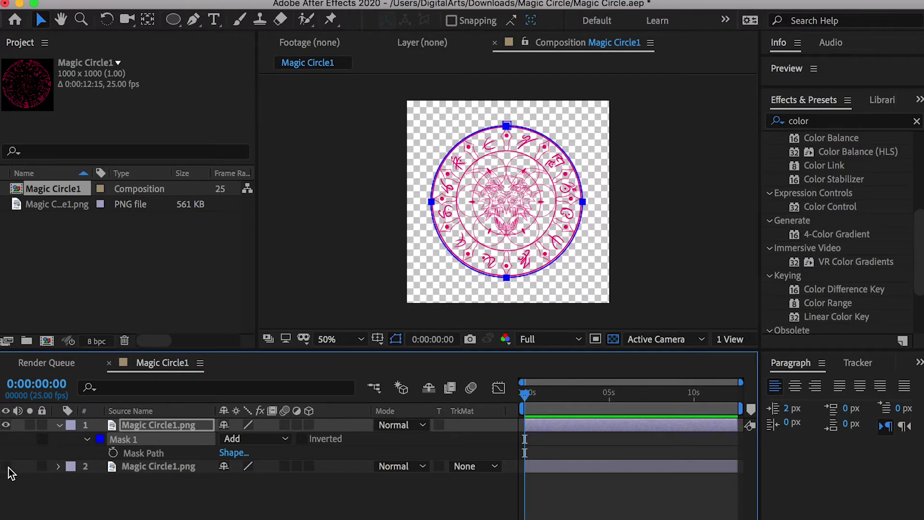
{"action": "left_click", "coordinate": [6, 424]}
{"action": "left_click", "coordinate": [6, 424]}
{"action": "left_click", "coordinate": [6, 424]}
{"action": "left_click", "coordinate": [6, 424]}
Step: Duplicate Mask 1 on the upper layer and shrink the copy to roughly the ring around the dragon artwork
{"action": "scroll", "coordinate": [511, 176], "scroll_direction": "up", "scroll_amount": 1}
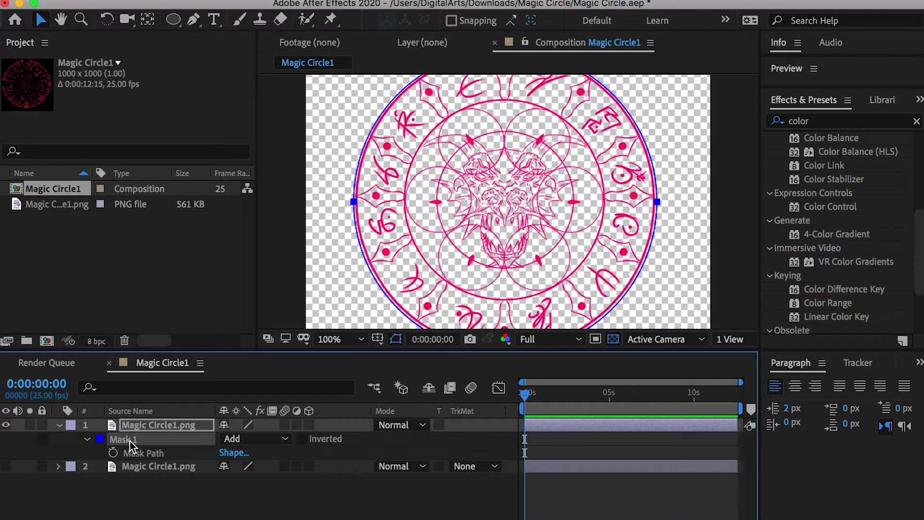
{"action": "key", "text": "super+d"}
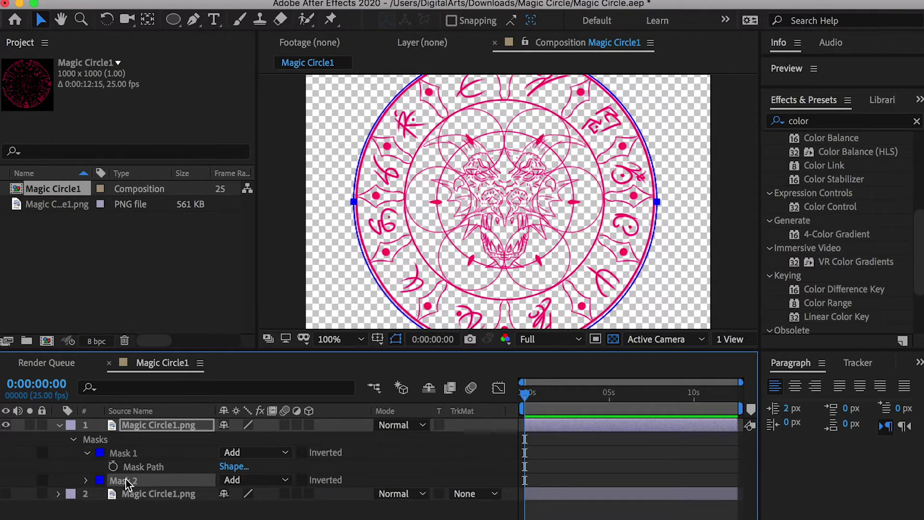
{"action": "key", "text": "comma"}
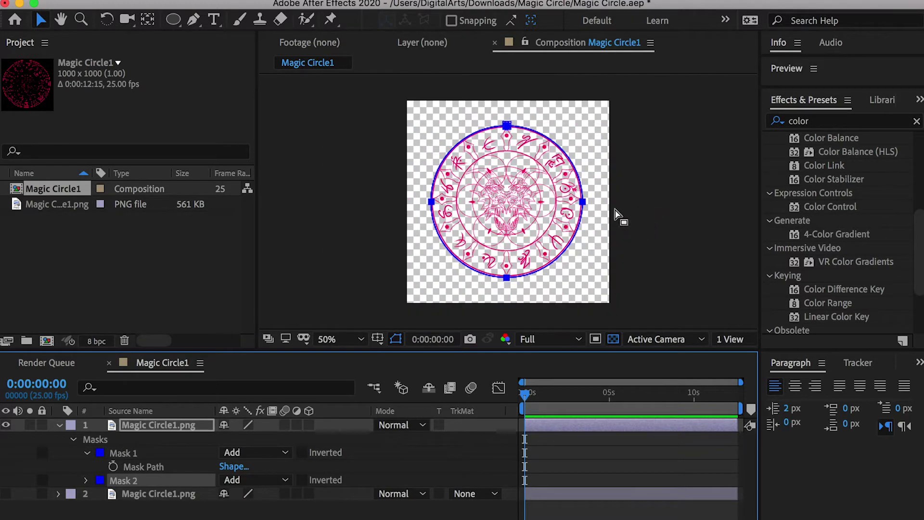
{"action": "left_click", "coordinate": [581, 203]}
{"action": "left_click_drag", "start_coordinate": [582, 127], "coordinate": [526, 154]}
{"action": "left_click_drag", "start_coordinate": [496, 212], "coordinate": [514, 188]}
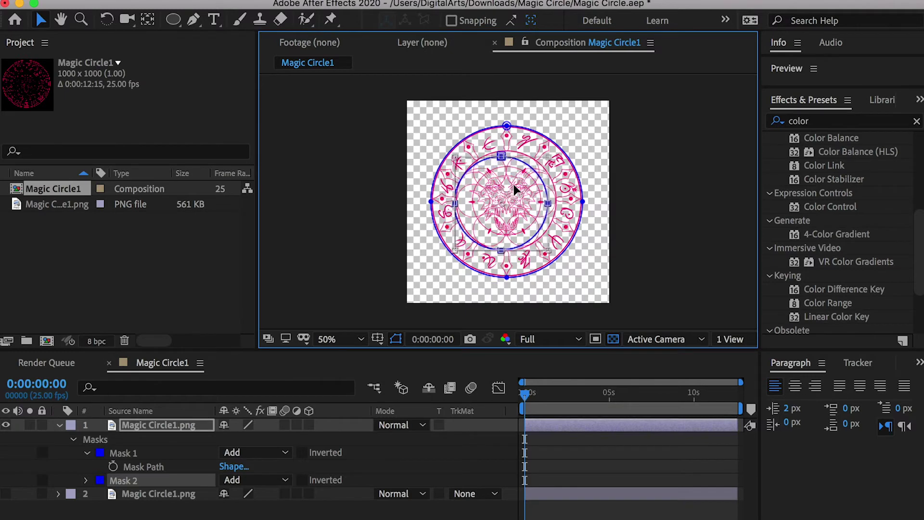
Step: Refine the size and position of the duplicated mask to match the ring enclosing the dragon artwork
{"action": "key", "text": "period"}
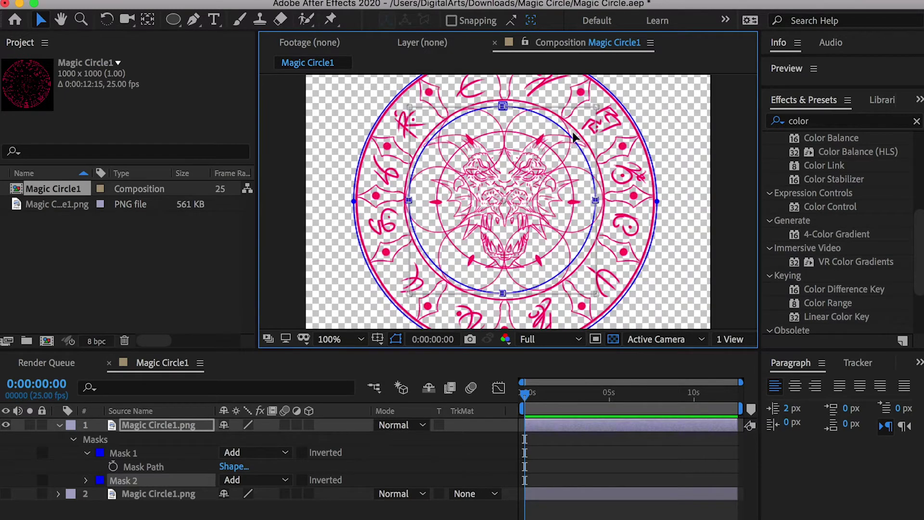
{"action": "left_click_drag", "start_coordinate": [596, 106], "coordinate": [607, 98]}
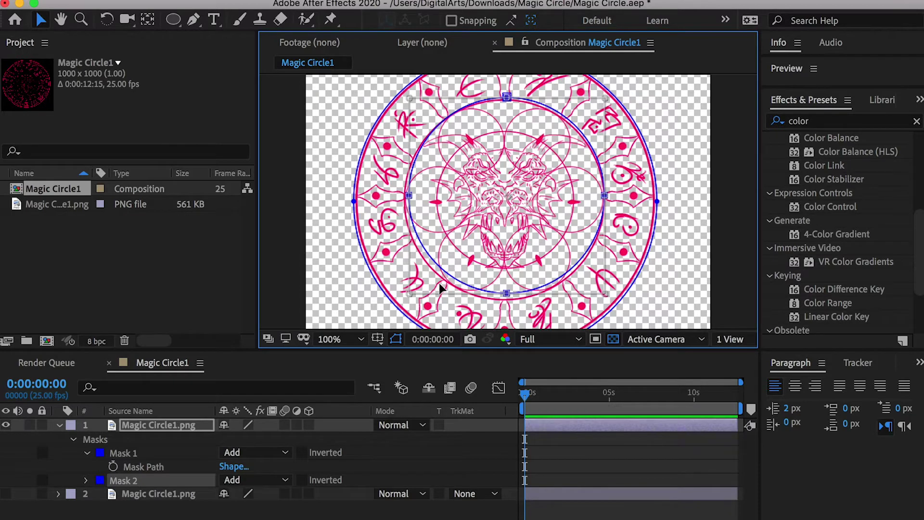
{"action": "left_click_drag", "start_coordinate": [408, 290], "coordinate": [398, 303]}
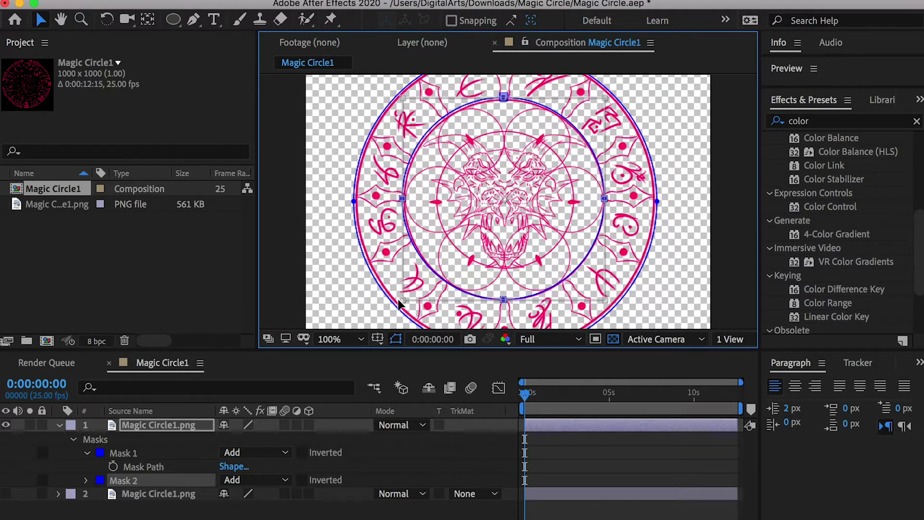
{"action": "key", "text": "shift+Down"}
{"action": "key", "text": "shift+Right"}
{"action": "left_click_drag", "start_coordinate": [529, 174], "coordinate": [533, 172]}
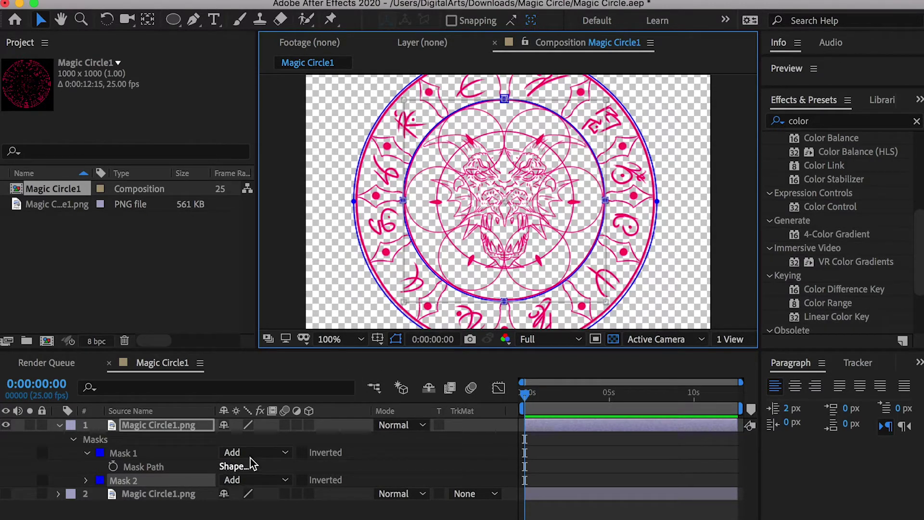
Step: Finish transforming Mask 2 on the upper Magic Circle1.png layer and set its mode to Subtract
{"action": "key", "text": "Return"}
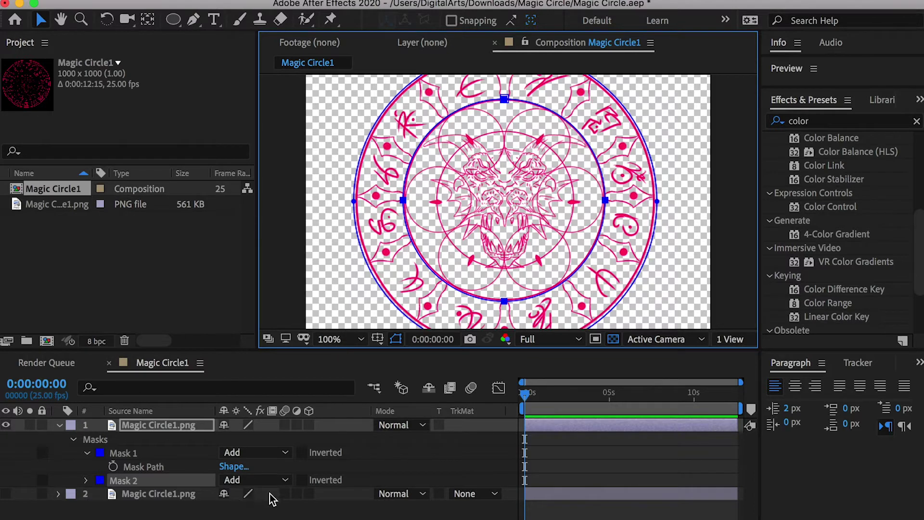
{"action": "left_click", "coordinate": [257, 481]}
{"action": "left_click", "coordinate": [260, 519]}
{"action": "left_click", "coordinate": [146, 515]}
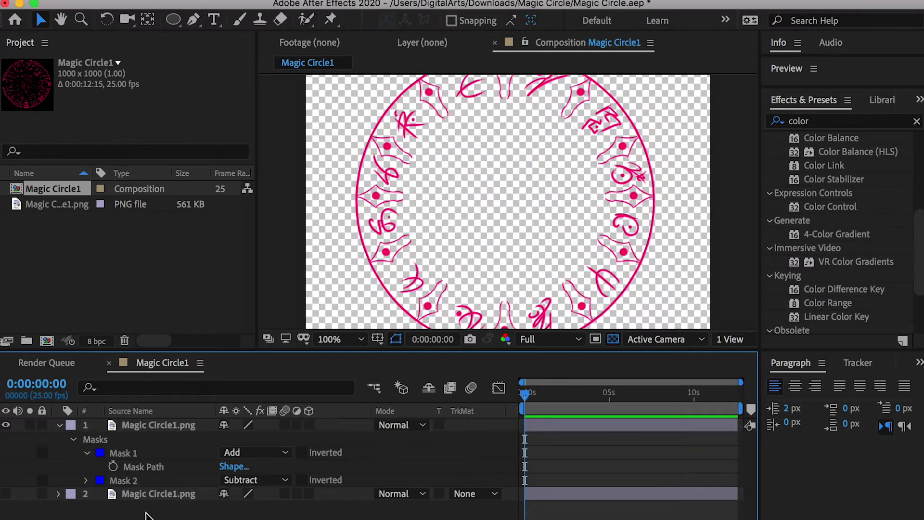
{"action": "left_click", "coordinate": [152, 425]}
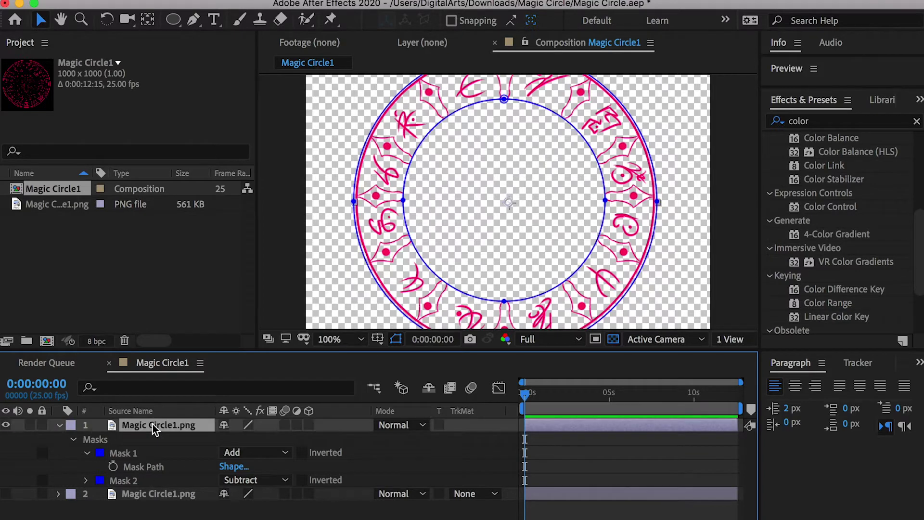
Step: Toggle the visibility of the two Magic Circle1.png layers to compare the outer ring with the middle ring
{"action": "left_click", "coordinate": [5, 493]}
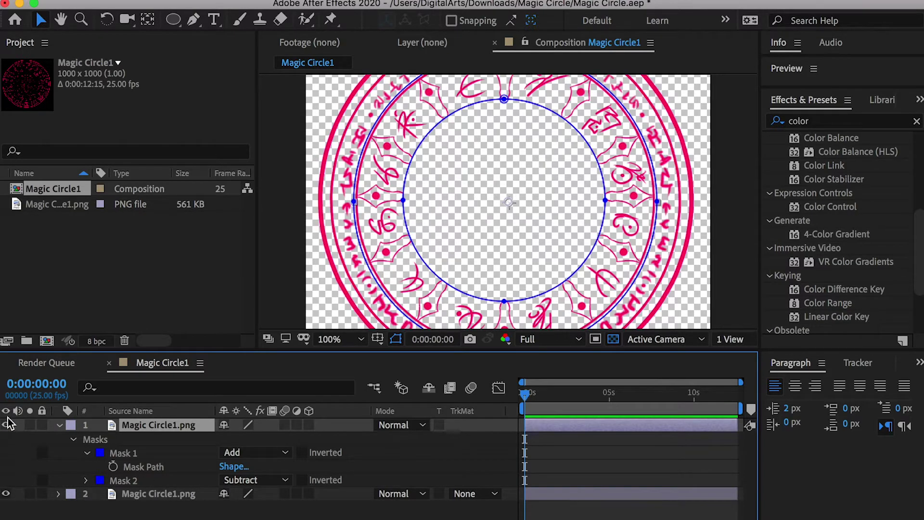
{"action": "left_click", "coordinate": [5, 425]}
{"action": "left_click", "coordinate": [6, 493]}
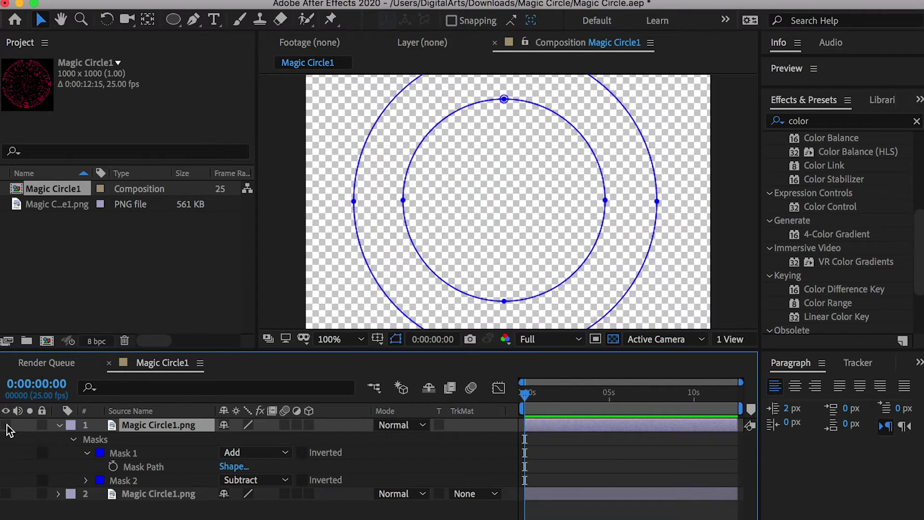
{"action": "left_click", "coordinate": [5, 424]}
{"action": "left_click", "coordinate": [87, 516]}
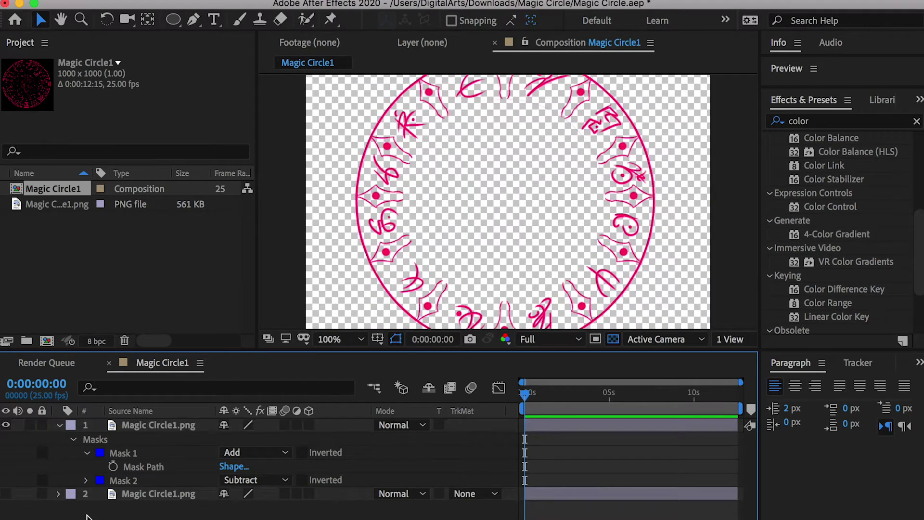
{"action": "left_click", "coordinate": [5, 425]}
{"action": "left_click", "coordinate": [5, 425]}
Step: Change the outline colour of Mask 2 on the upper layer to green 1DFF00
{"action": "left_click", "coordinate": [139, 428]}
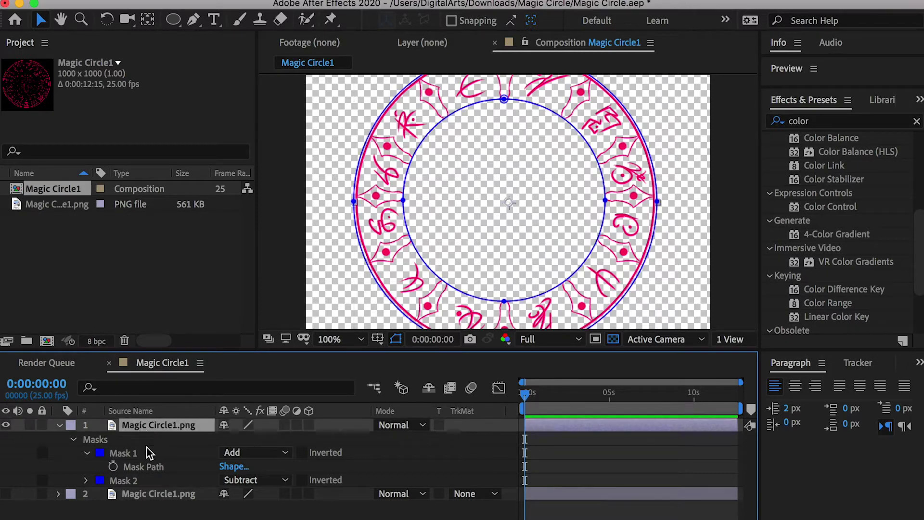
{"action": "left_click", "coordinate": [133, 478]}
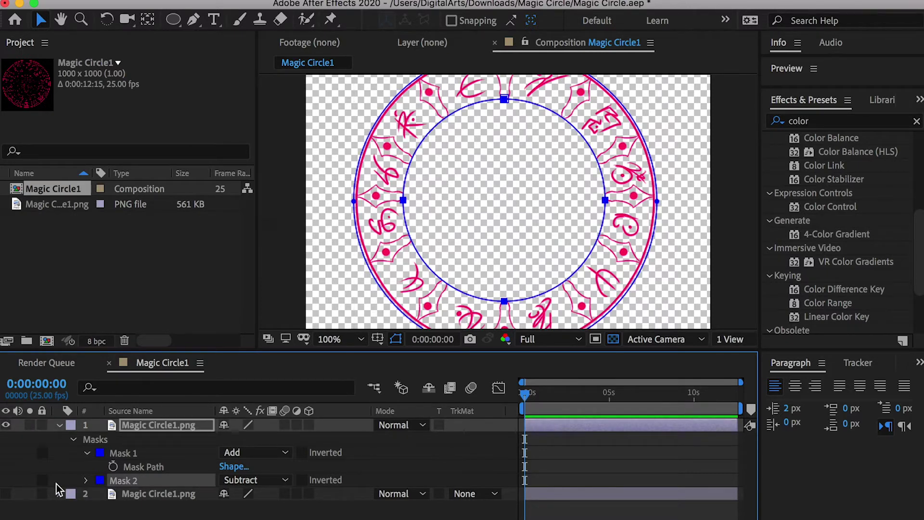
{"action": "left_click", "coordinate": [99, 479]}
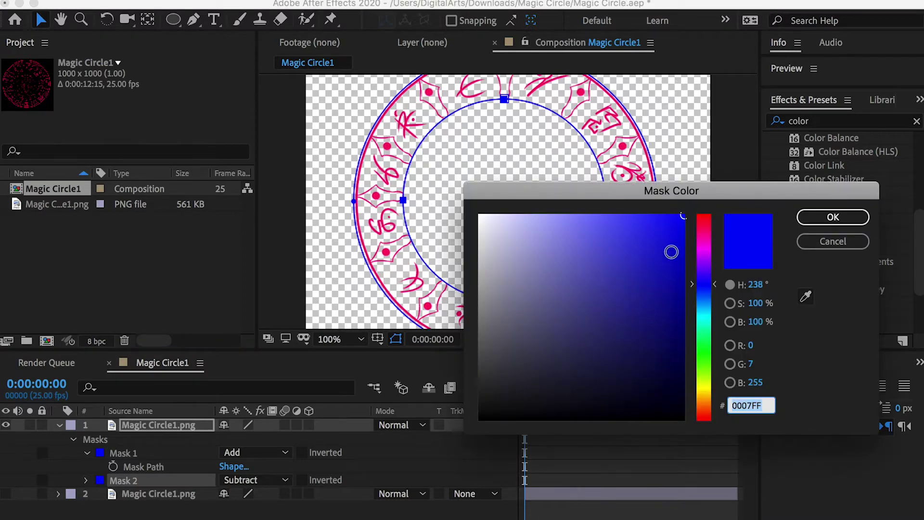
{"action": "left_click", "coordinate": [703, 355]}
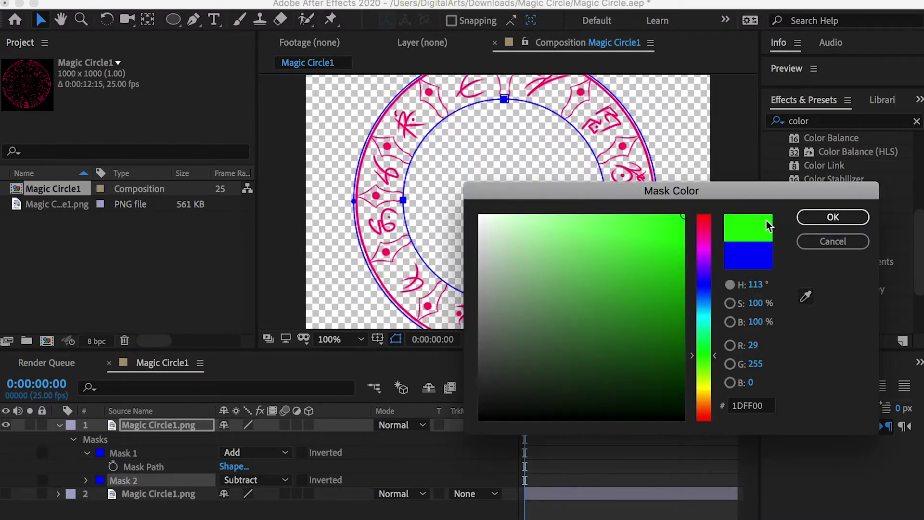
{"action": "left_click", "coordinate": [817, 218]}
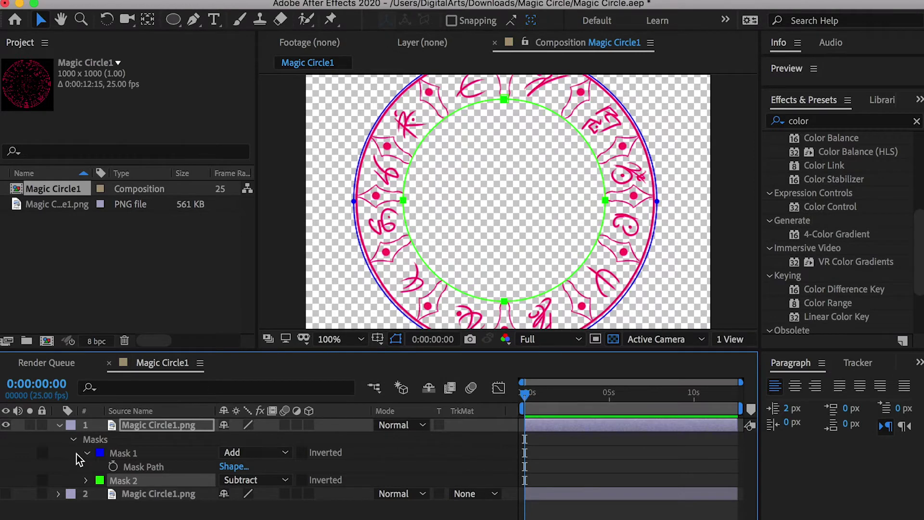
Step: Duplicate the middle-ring layer and hide the original beneath the new copy
{"action": "left_click", "coordinate": [141, 423]}
{"action": "left_click", "coordinate": [59, 425]}
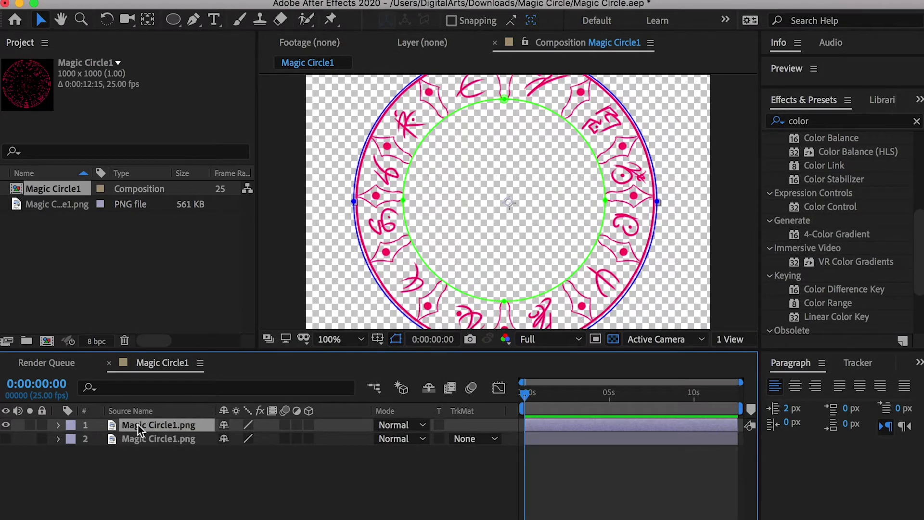
{"action": "key", "text": "super+d"}
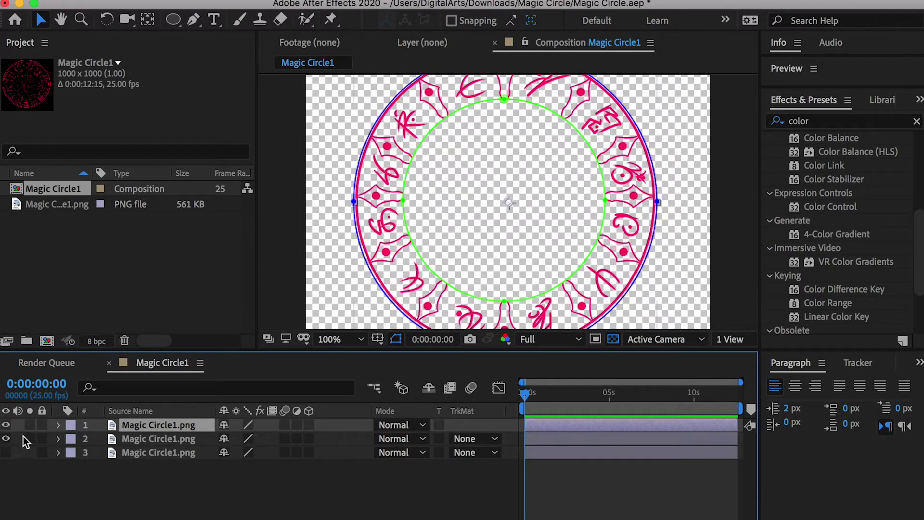
{"action": "left_click", "coordinate": [6, 438]}
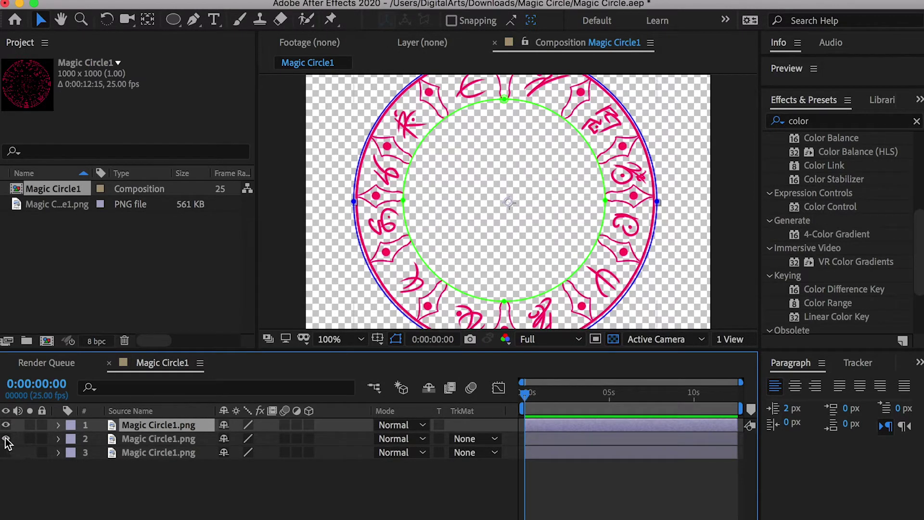
Step: Delete Mask 1 from the top layer copy and set the mode of Mask 2 to Add
{"action": "left_click", "coordinate": [60, 425]}
{"action": "left_click", "coordinate": [73, 439]}
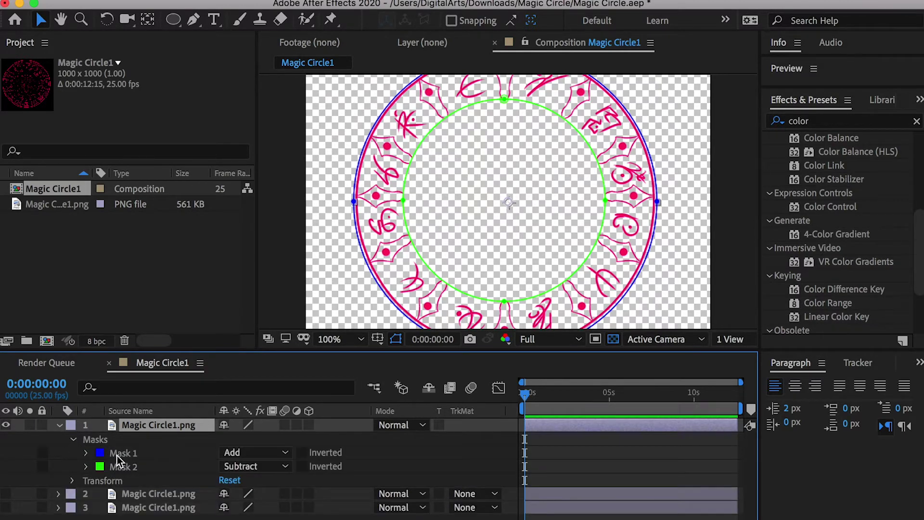
{"action": "left_click", "coordinate": [117, 453]}
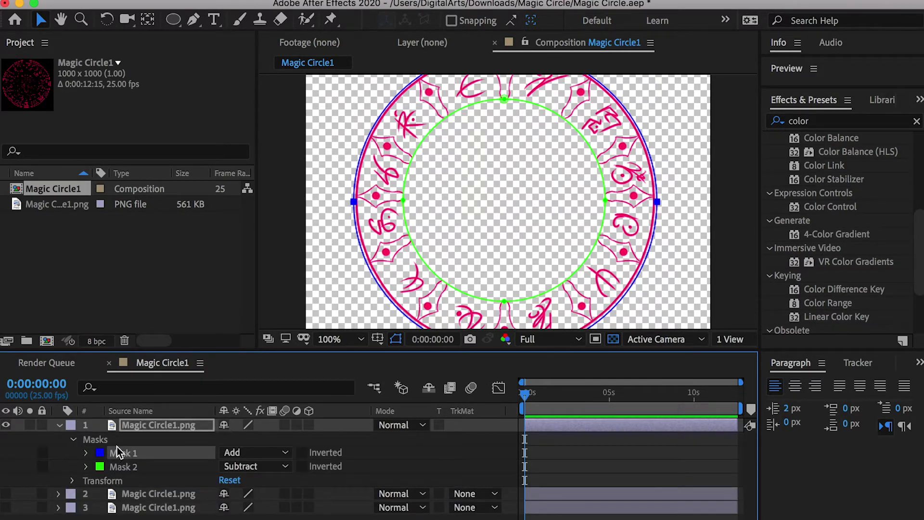
{"action": "key", "text": "Delete"}
{"action": "left_click", "coordinate": [259, 452]}
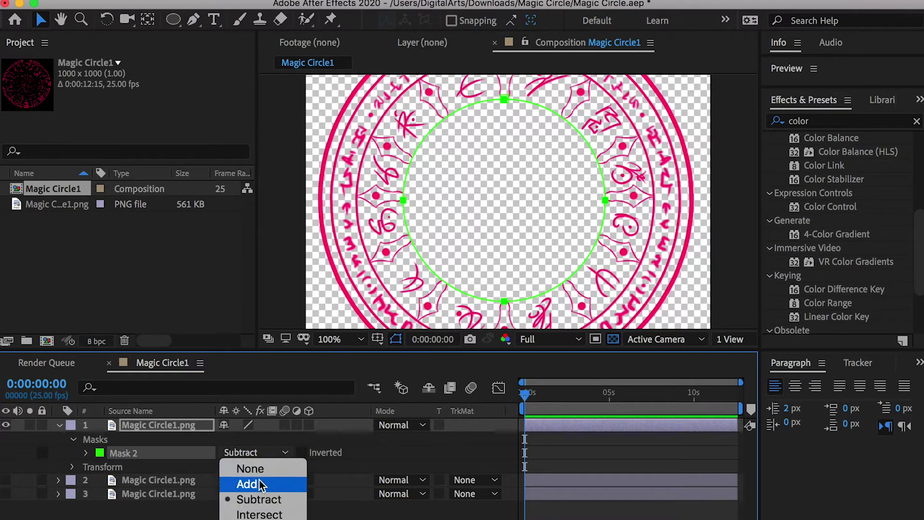
{"action": "left_click", "coordinate": [259, 483]}
Step: Toggle the top layer's visibility to check the masked dragon artwork, and collapse its properties
{"action": "left_click", "coordinate": [6, 425]}
{"action": "left_click", "coordinate": [6, 425]}
{"action": "left_click", "coordinate": [6, 425]}
{"action": "left_click", "coordinate": [6, 425]}
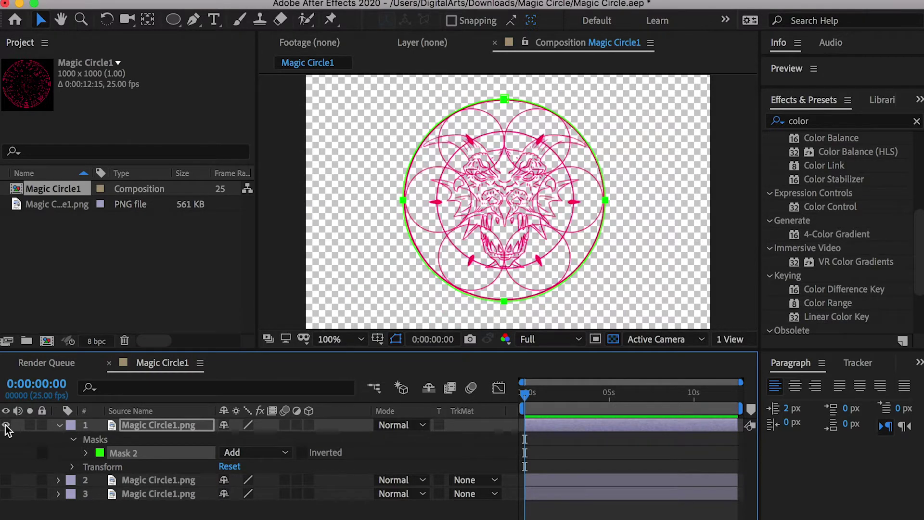
{"action": "left_click", "coordinate": [6, 425]}
{"action": "left_click", "coordinate": [6, 425]}
{"action": "left_click", "coordinate": [60, 425]}
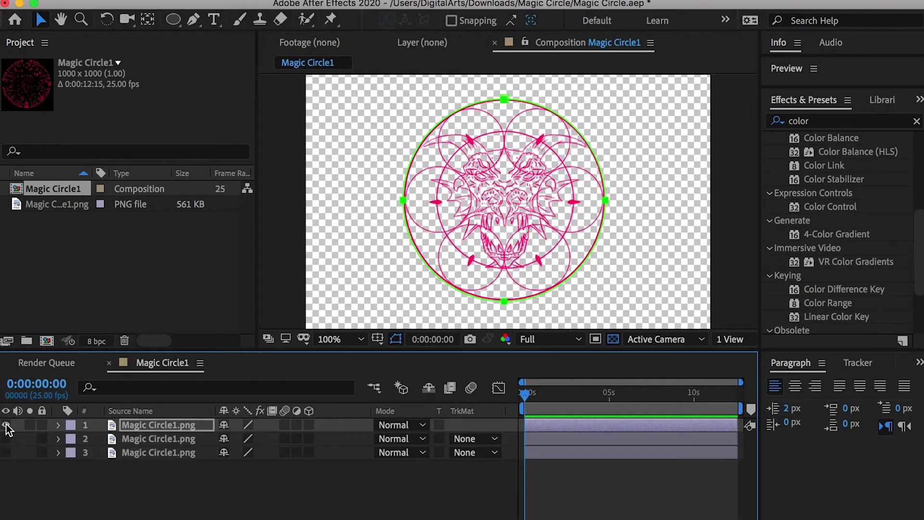
Step: Show and hide the outer-ring, middle-ring and dragon layers one at a time to check each separated part
{"action": "left_click", "coordinate": [6, 425]}
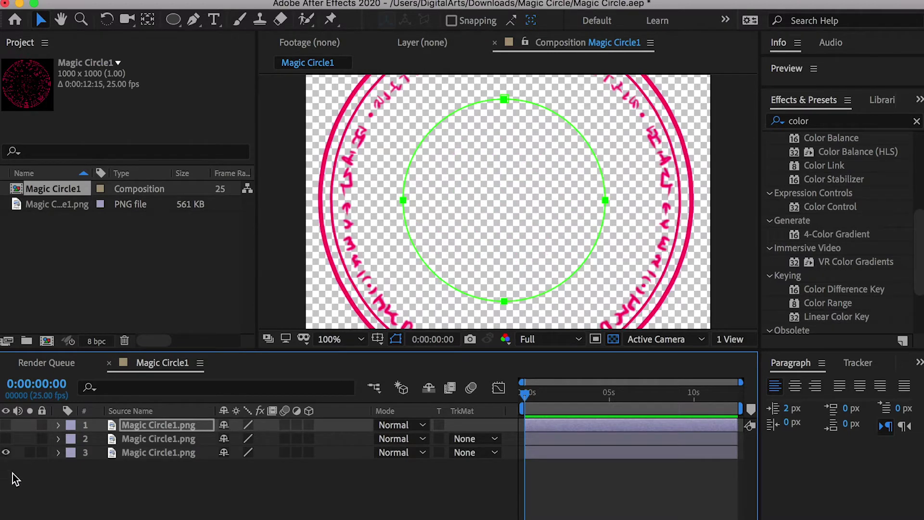
{"action": "left_click", "coordinate": [6, 438]}
{"action": "left_click", "coordinate": [6, 452]}
{"action": "left_click", "coordinate": [6, 438]}
{"action": "left_click", "coordinate": [6, 438]}
{"action": "left_click", "coordinate": [5, 438]}
{"action": "left_click", "coordinate": [6, 439]}
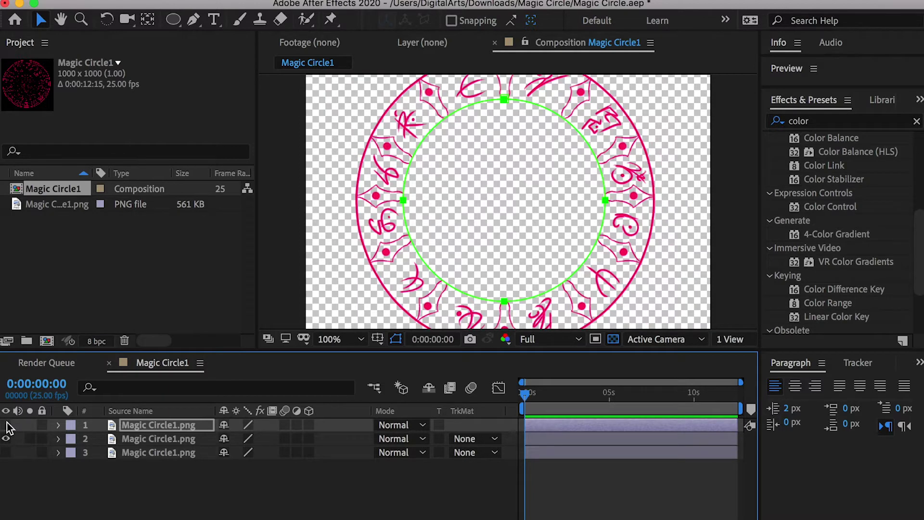
{"action": "left_click", "coordinate": [6, 425]}
{"action": "left_click", "coordinate": [6, 439]}
{"action": "left_click", "coordinate": [6, 424]}
{"action": "left_click", "coordinate": [6, 424]}
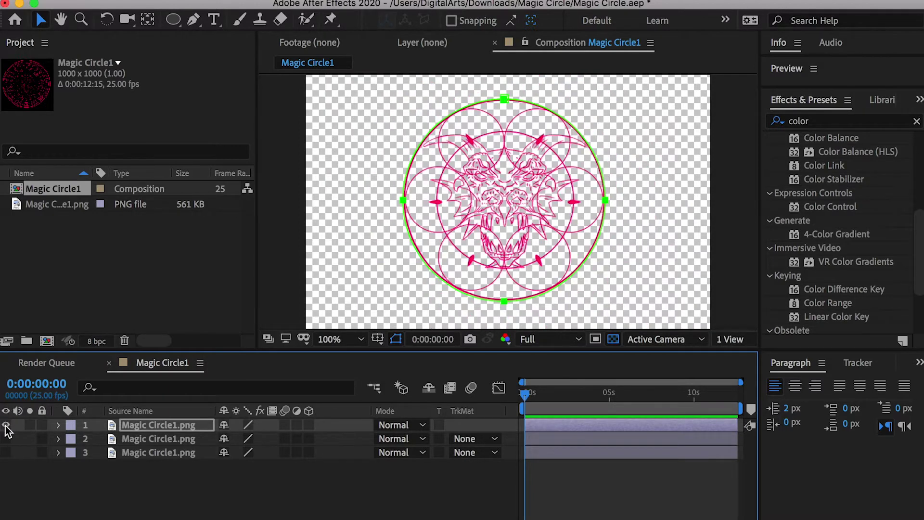
Step: Make all three Magic Circle1.png layers visible and view the complete circle at 50% magnification
{"action": "left_click", "coordinate": [6, 425]}
{"action": "left_click", "coordinate": [6, 424]}
{"action": "left_click", "coordinate": [6, 438]}
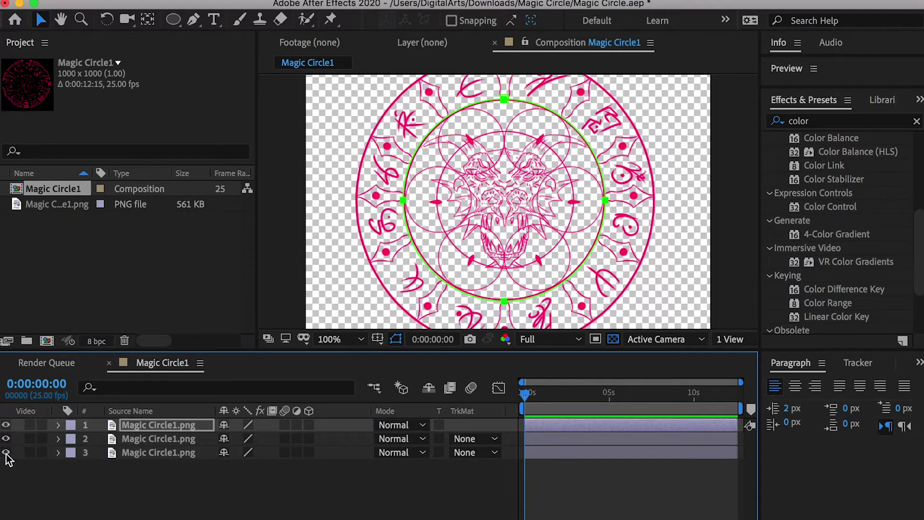
{"action": "left_click", "coordinate": [5, 452]}
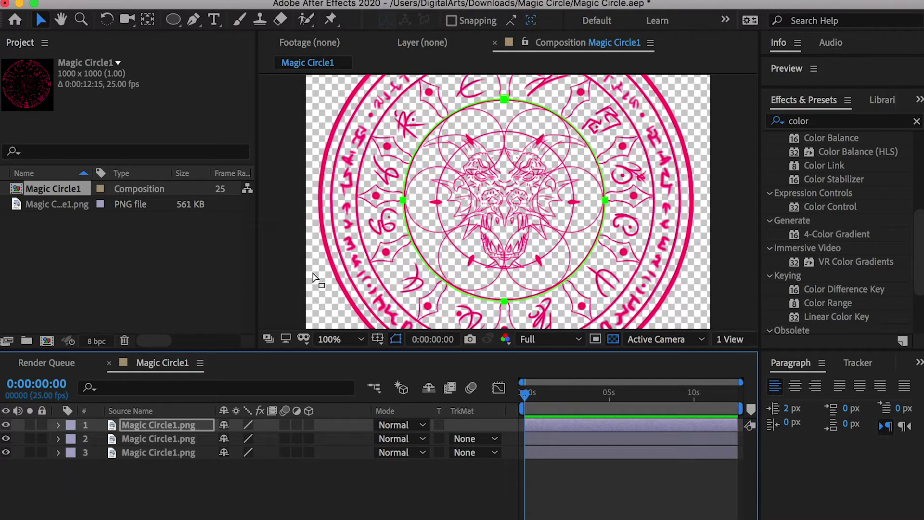
{"action": "scroll", "coordinate": [409, 249], "scroll_direction": "down", "scroll_amount": 1}
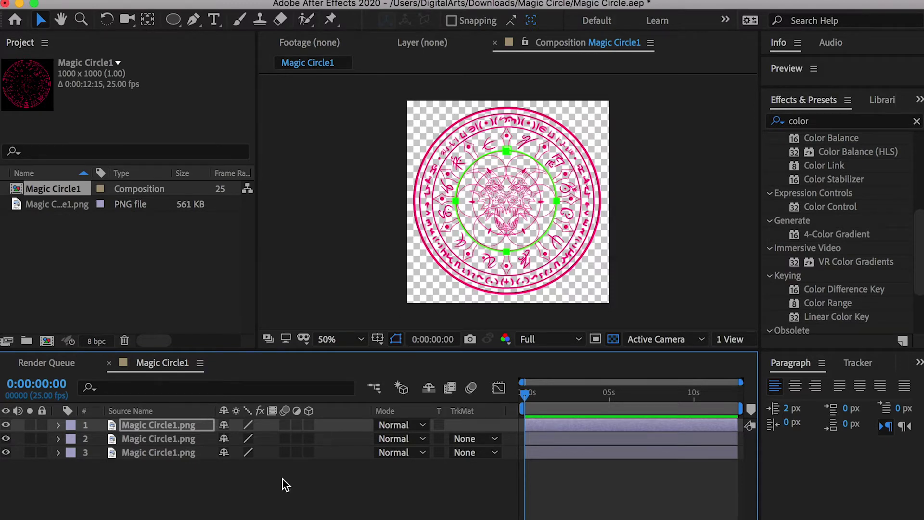
{"action": "left_click", "coordinate": [162, 507]}
{"action": "right_click", "coordinate": [160, 486]}
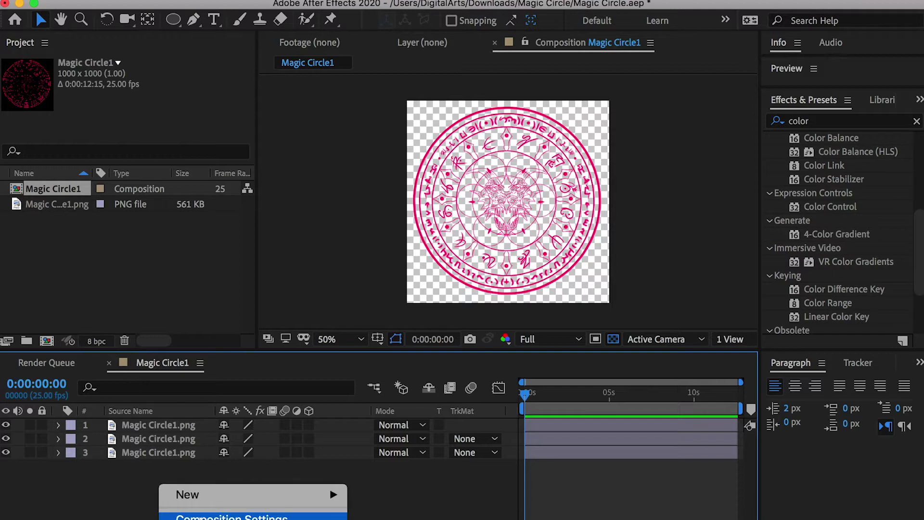
{"action": "left_click", "coordinate": [124, 486]}
{"action": "right_click", "coordinate": [124, 483]}
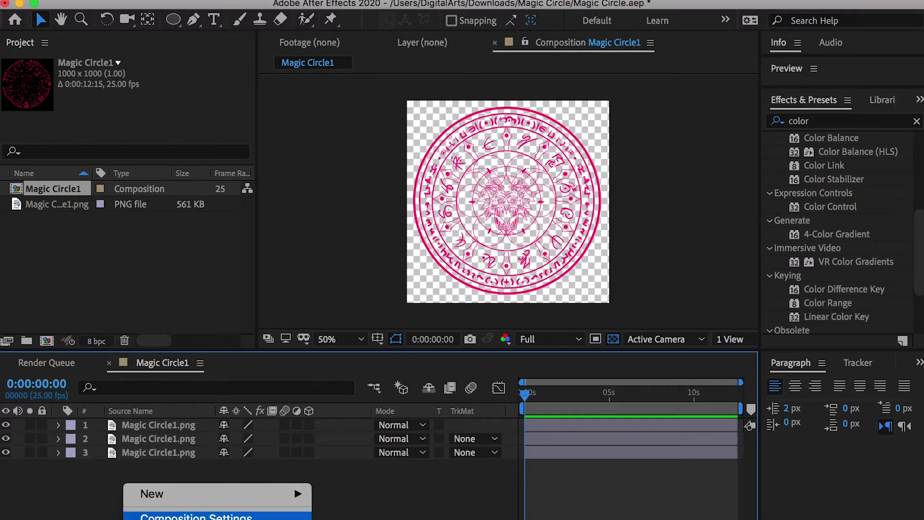
{"action": "left_click", "coordinate": [82, 489]}
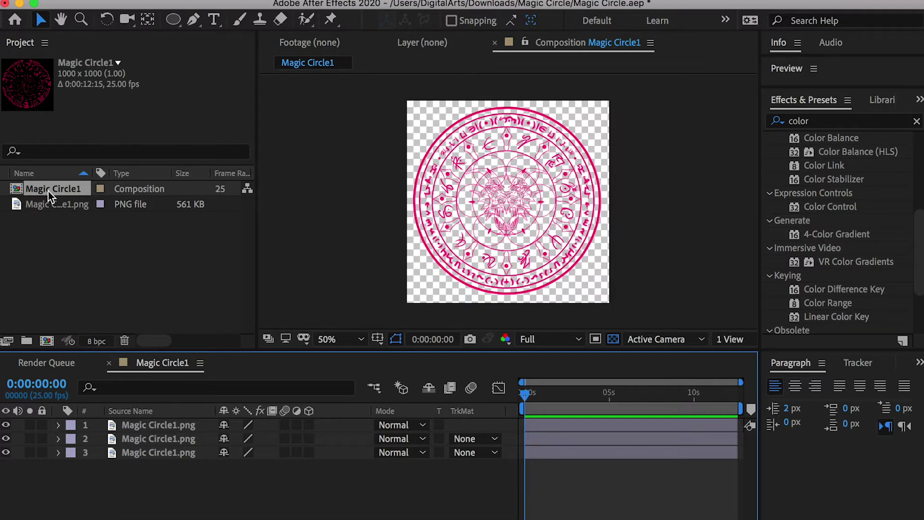
Step: Open the Magic Circle1 composition's settings and set its width and height to 1500 px
{"action": "right_click", "coordinate": [48, 192]}
{"action": "left_click", "coordinate": [93, 203]}
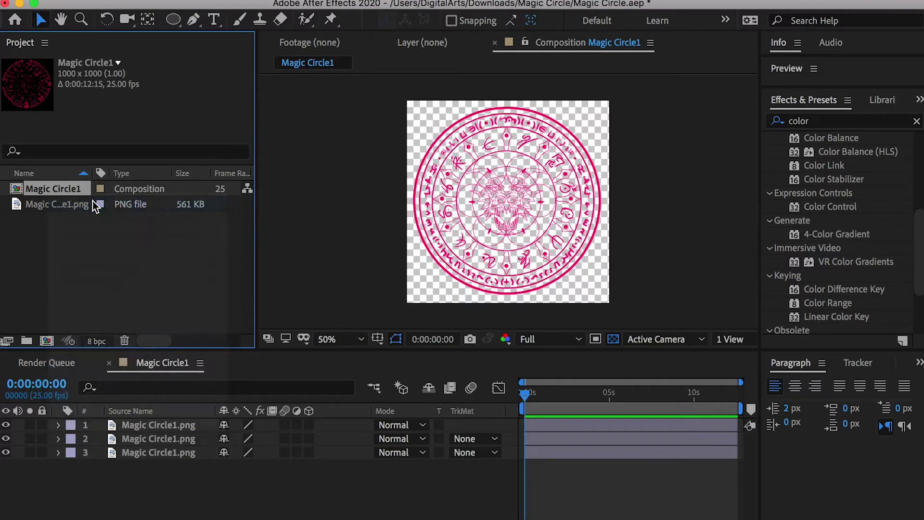
{"action": "left_click_drag", "start_coordinate": [342, 45], "coordinate": [453, 284]}
{"action": "left_click_drag", "start_coordinate": [439, 390], "coordinate": [514, 387]}
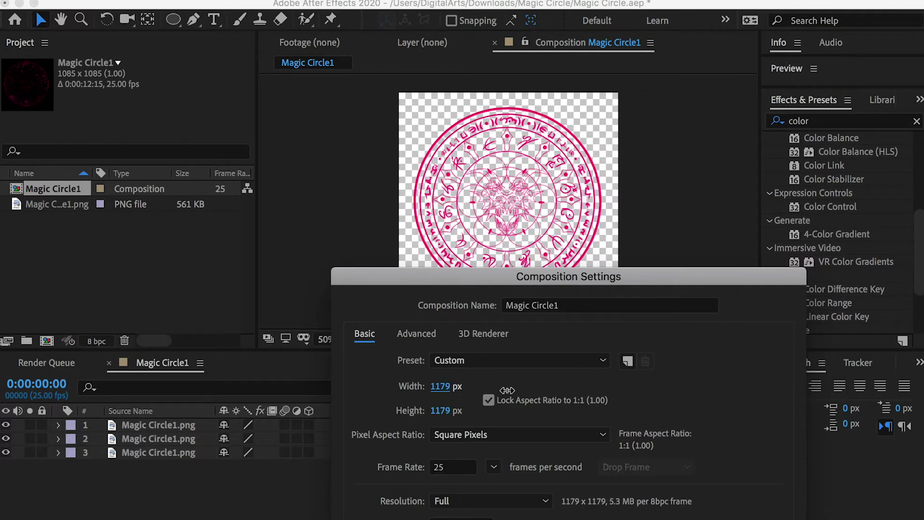
{"action": "left_click_drag", "start_coordinate": [439, 387], "coordinate": [522, 383]}
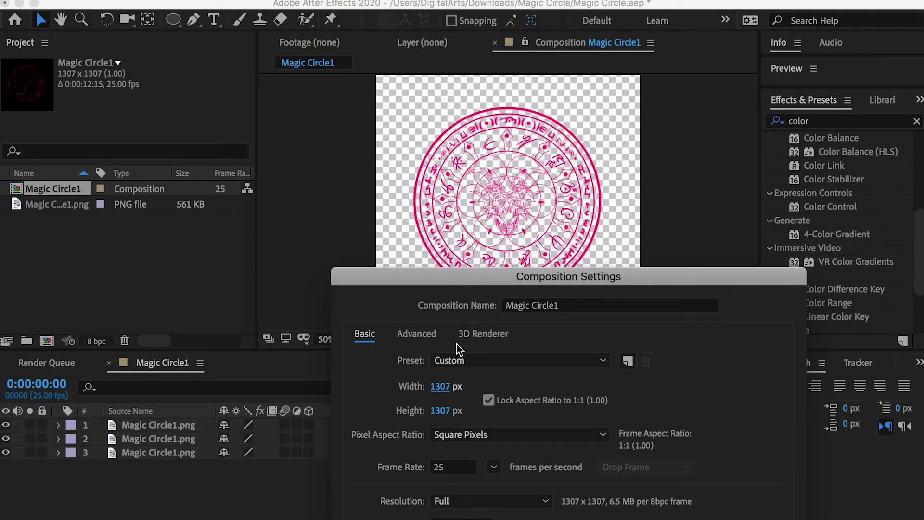
{"action": "type", "text": "1500"}
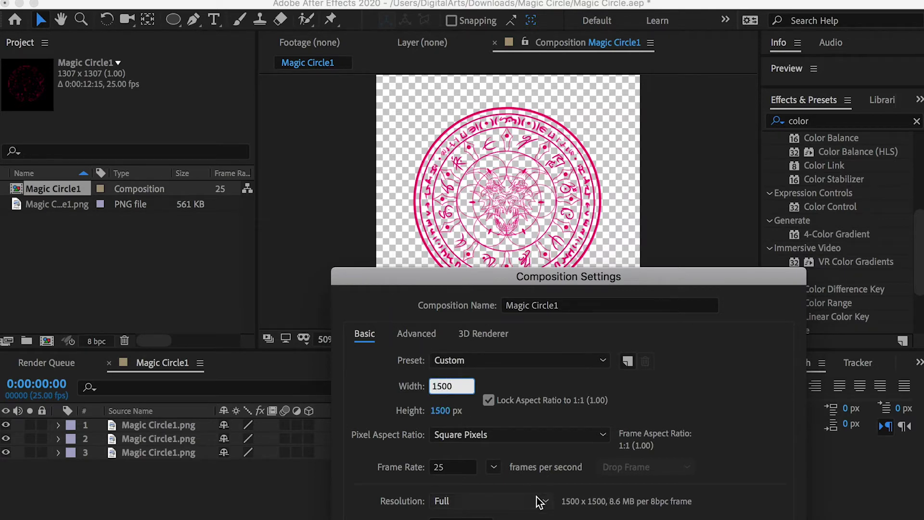
{"action": "left_click_drag", "start_coordinate": [505, 273], "coordinate": [505, 83]}
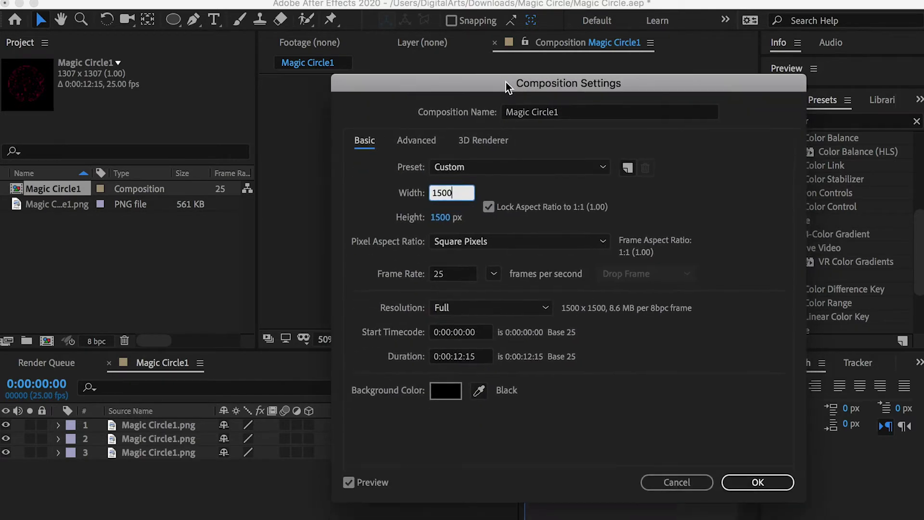
Step: Edit the seconds and frames of the composition's duration and apply the composition settings
{"action": "left_click", "coordinate": [461, 356]}
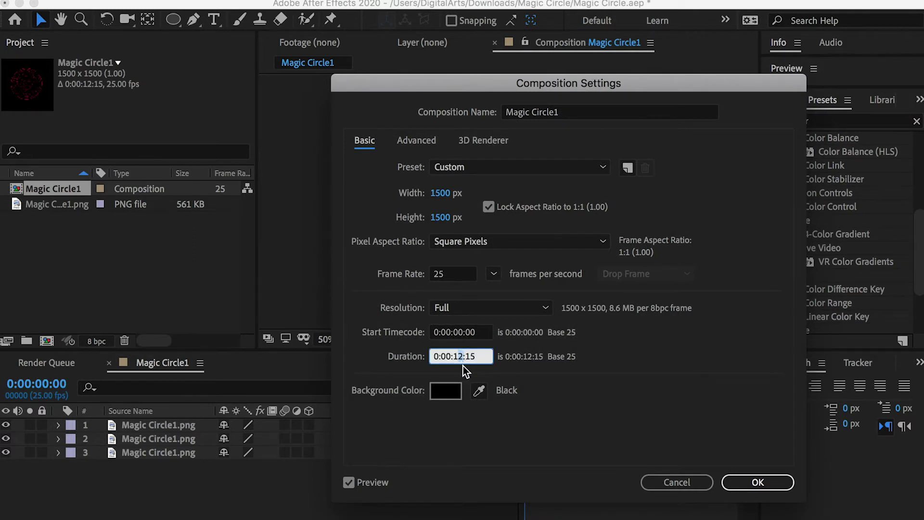
{"action": "type", "text": "5:0"}
{"action": "left_click", "coordinate": [757, 482]}
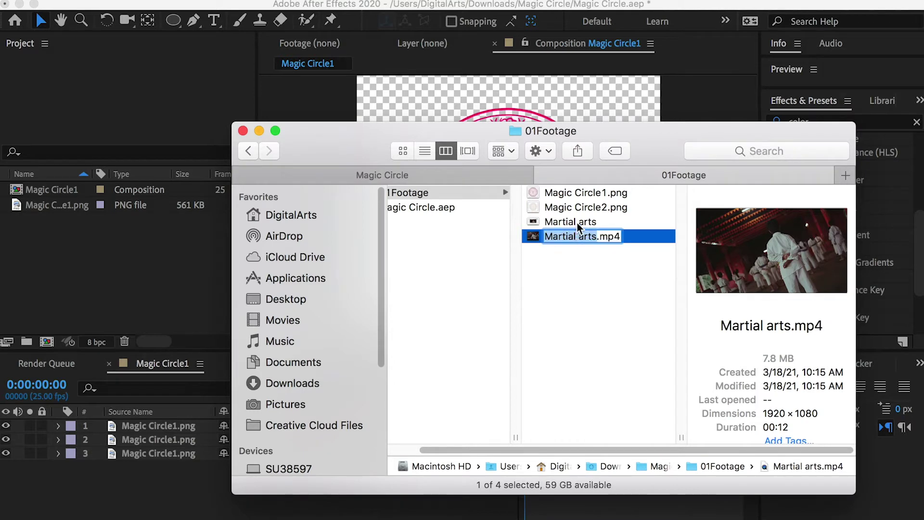
Step: Import Martial arts.mp4, create a composition from it, and place the Magic Circle1 composition above the video layer
{"action": "left_click_drag", "start_coordinate": [550, 235], "coordinate": [76, 253]}
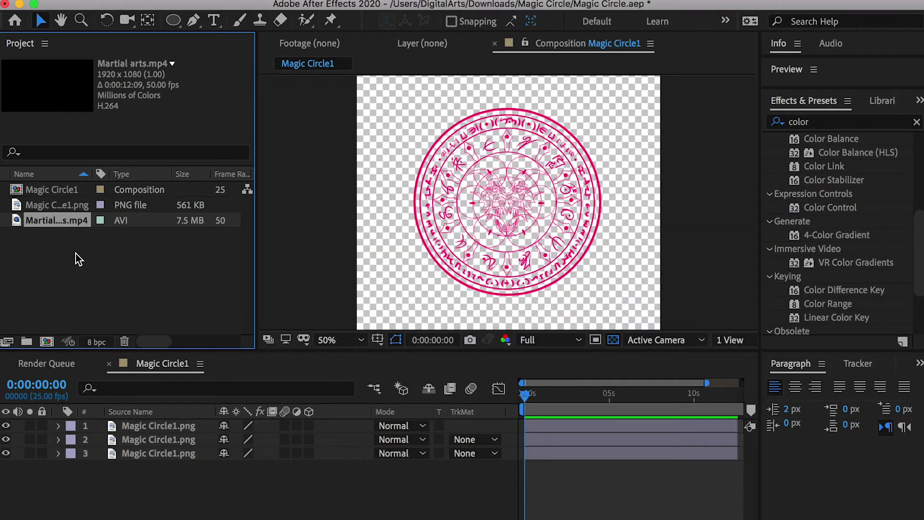
{"action": "left_click_drag", "start_coordinate": [44, 220], "coordinate": [47, 342]}
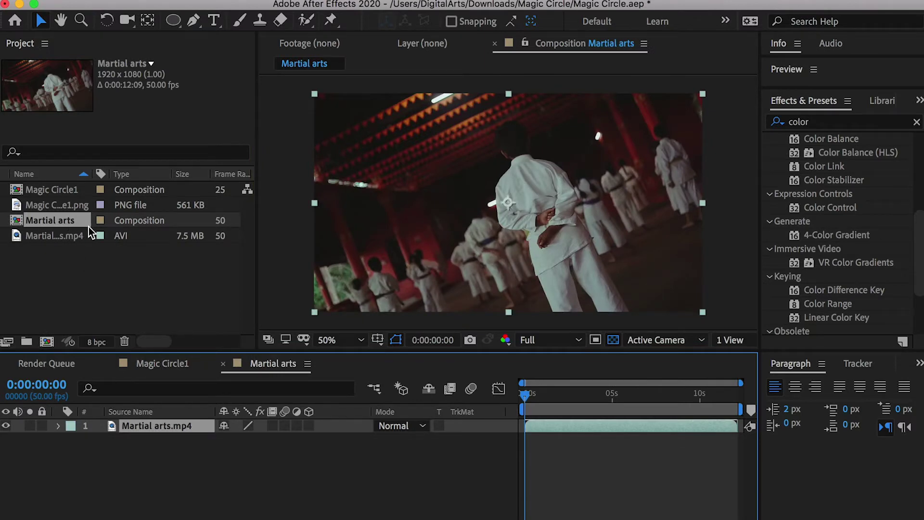
{"action": "left_click", "coordinate": [69, 189]}
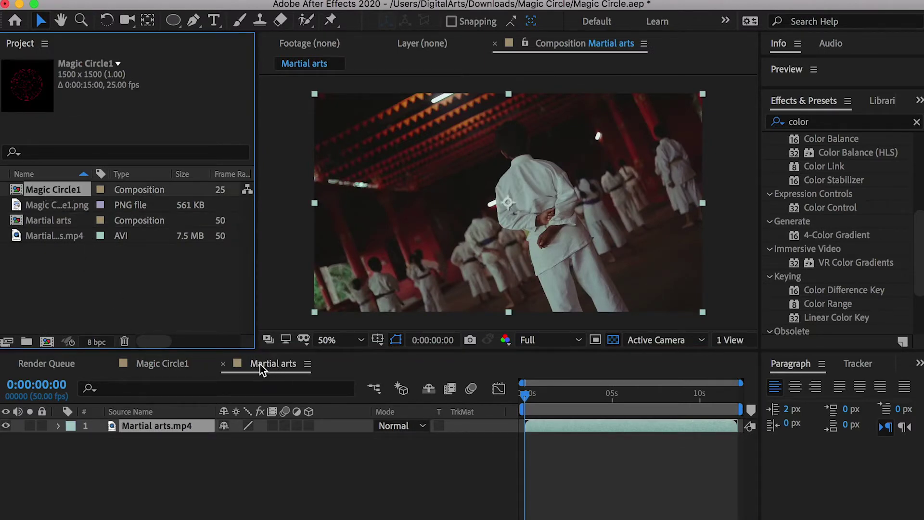
{"action": "left_click_drag", "start_coordinate": [65, 195], "coordinate": [157, 431]}
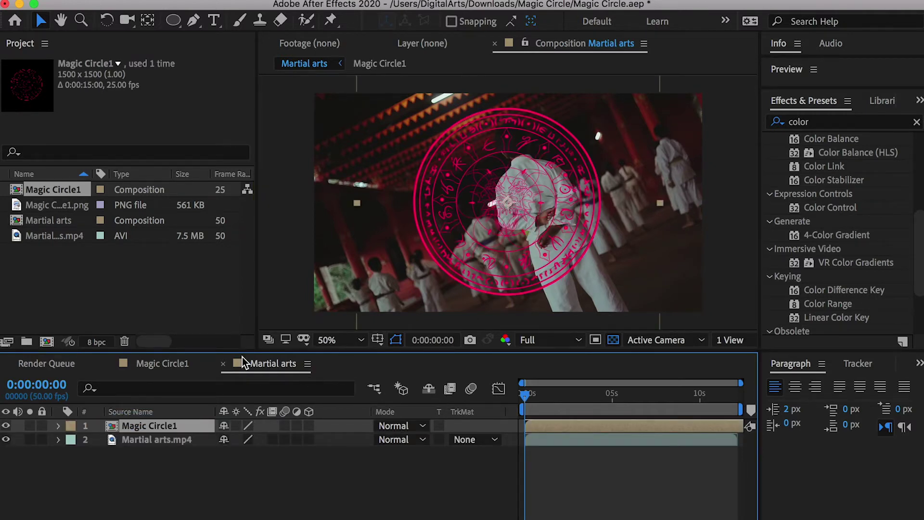
Step: Add a one-node camera to the Magic Circle1 composition and make its three artwork layers 3D
{"action": "left_click", "coordinate": [172, 366]}
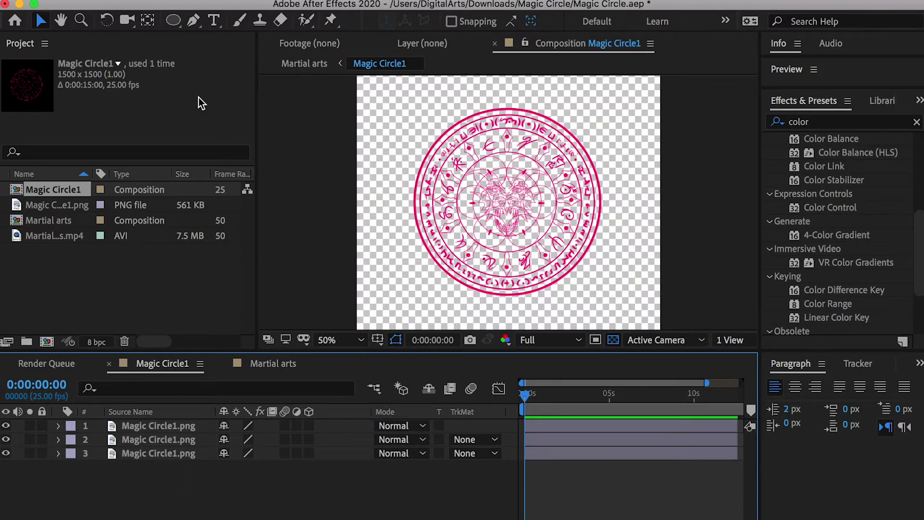
{"action": "right_click", "coordinate": [150, 466]}
{"action": "mouse_move", "coordinate": [175, 485]}
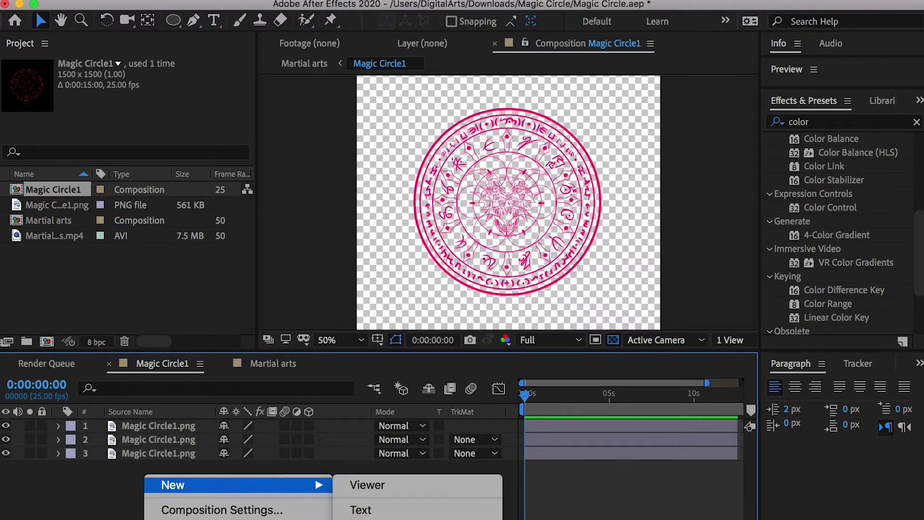
{"action": "left_click", "coordinate": [367, 519]}
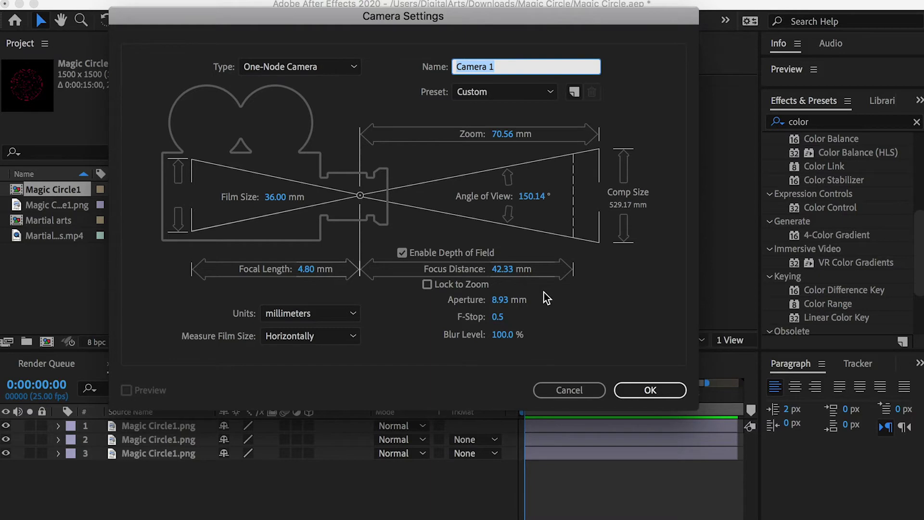
{"action": "left_click", "coordinate": [633, 386]}
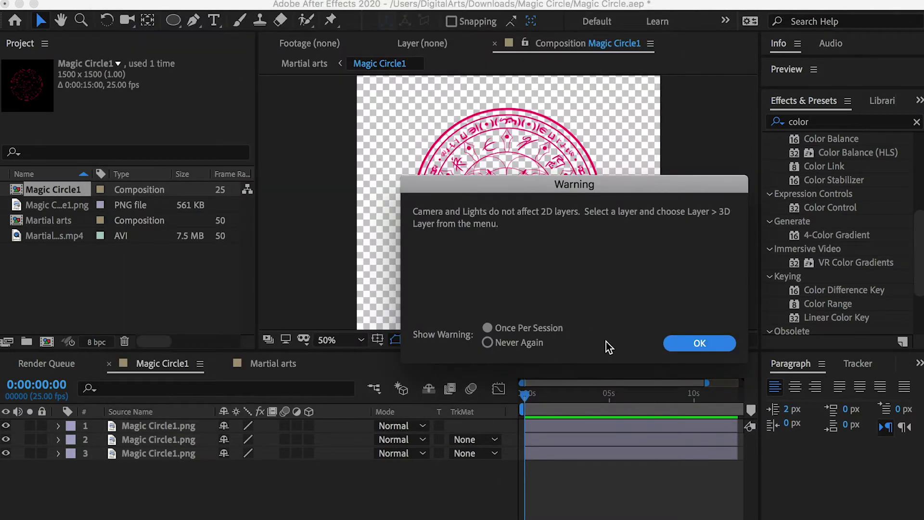
{"action": "left_click", "coordinate": [673, 342]}
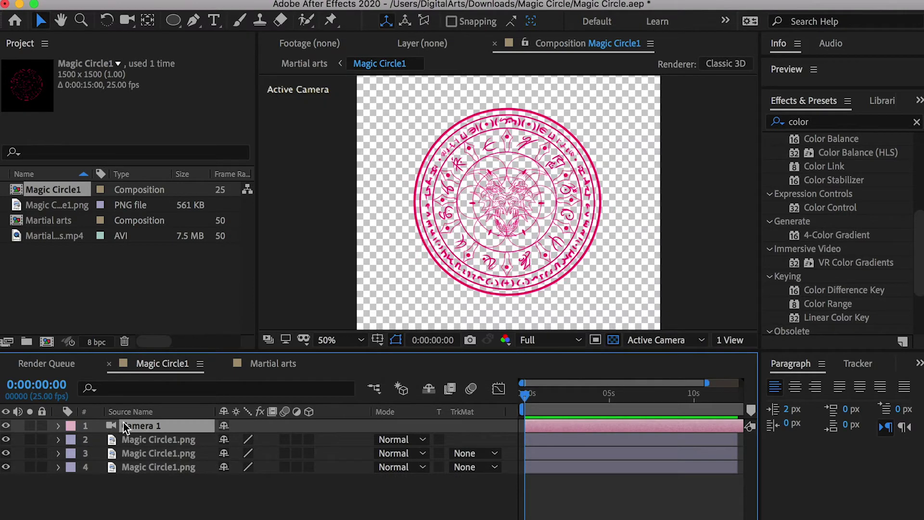
{"action": "left_click_drag", "start_coordinate": [308, 440], "coordinate": [307, 463]}
Step: In the Martial arts composition, collapse transformations on the Magic Circle1 layer and make it a 3D layer
{"action": "left_click", "coordinate": [260, 371]}
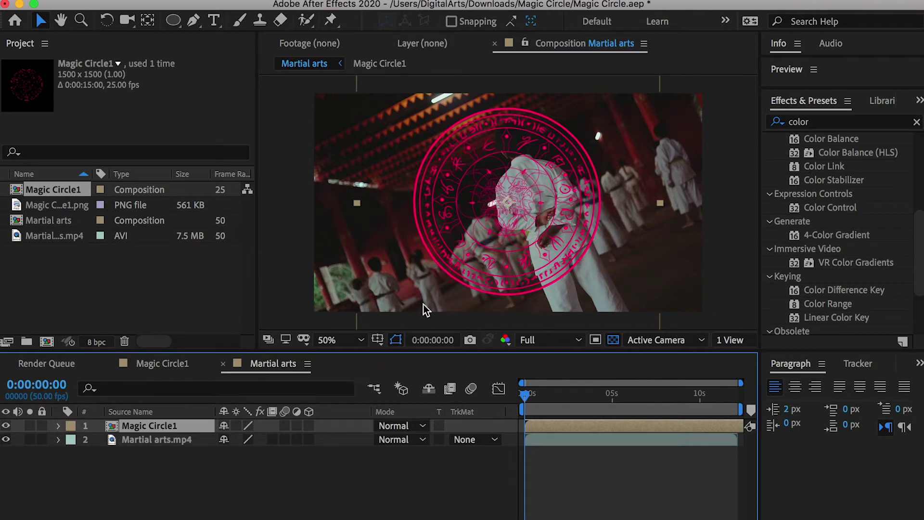
{"action": "left_click", "coordinate": [236, 425]}
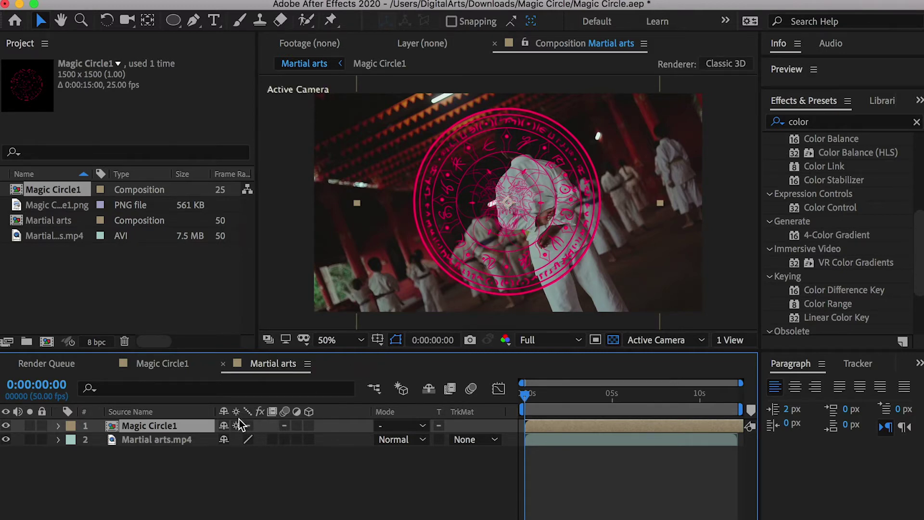
{"action": "left_click", "coordinate": [308, 425]}
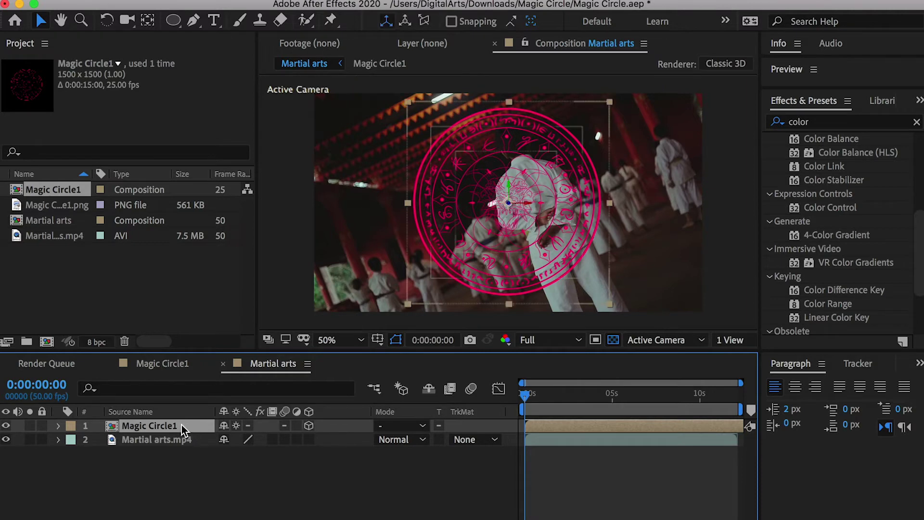
Step: Reveal the Magic Circle1 layer's rotation properties and set its Y orientation to 54°
{"action": "key", "text": "r"}
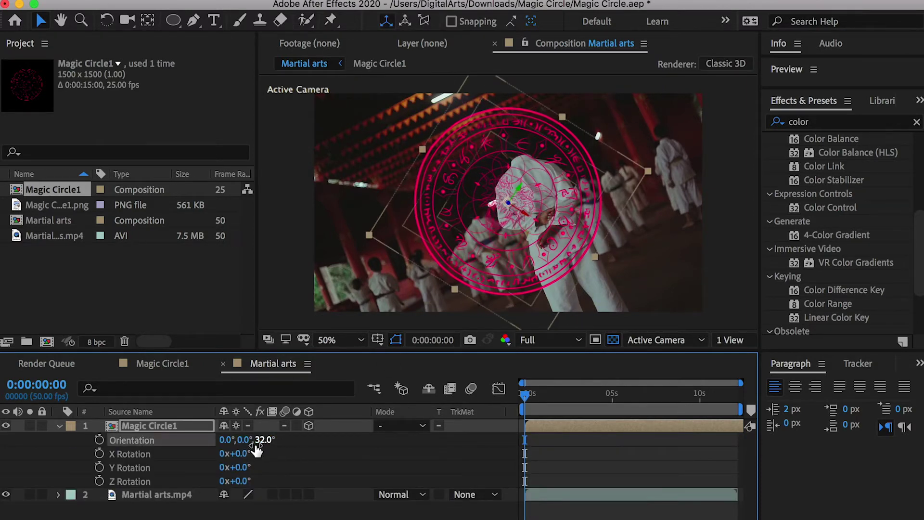
{"action": "left_click_drag", "start_coordinate": [239, 444], "coordinate": [199, 433]}
{"action": "key", "text": "super+z"}
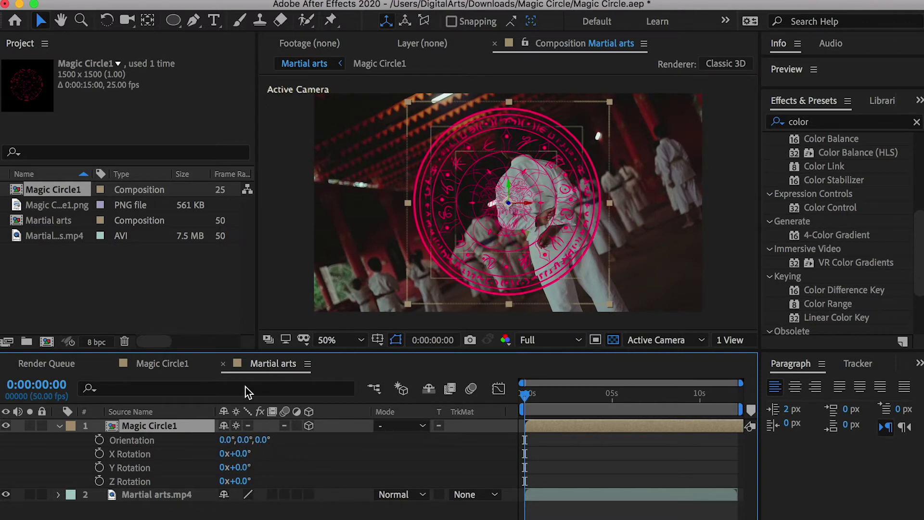
{"action": "left_click", "coordinate": [153, 367]}
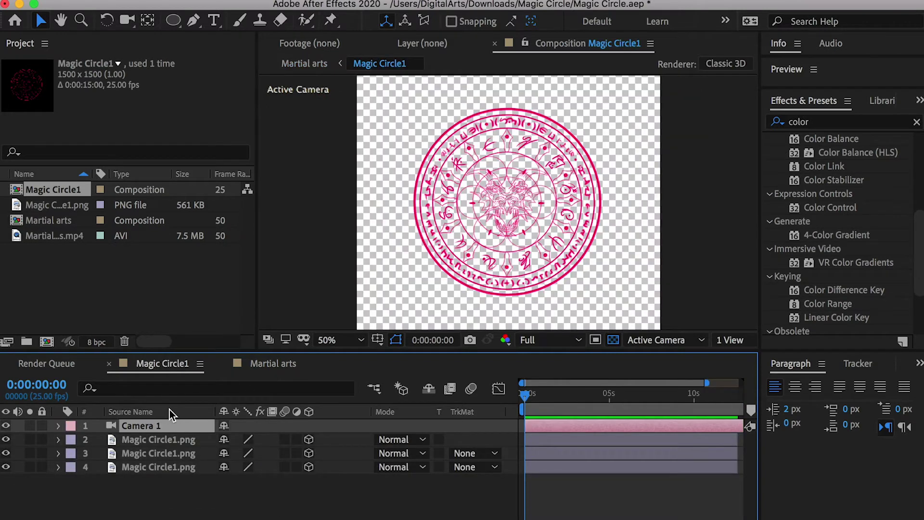
{"action": "left_click", "coordinate": [265, 364]}
{"action": "left_click_drag", "start_coordinate": [242, 442], "coordinate": [317, 414]}
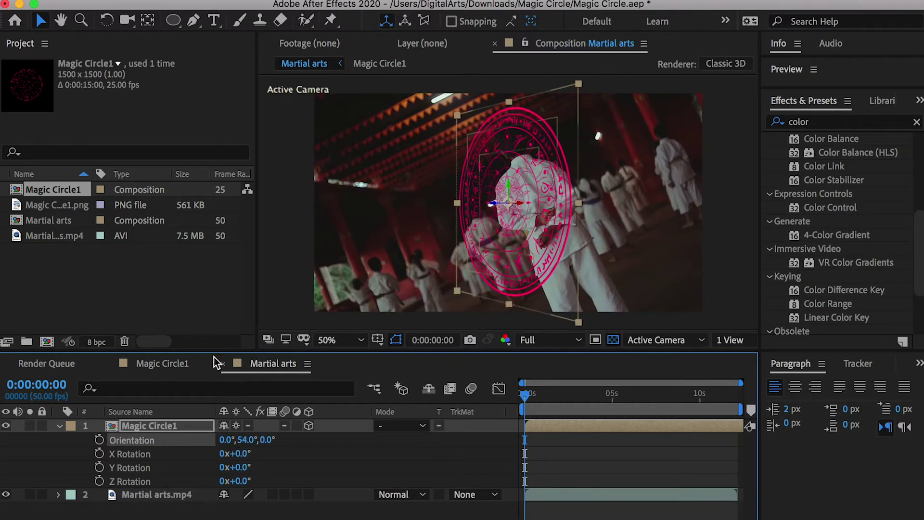
Step: Display the Magic Circle1 composition in two views, Top and Active Camera, with the three artwork layers selected and magnified in the Top view
{"action": "left_click", "coordinate": [174, 365]}
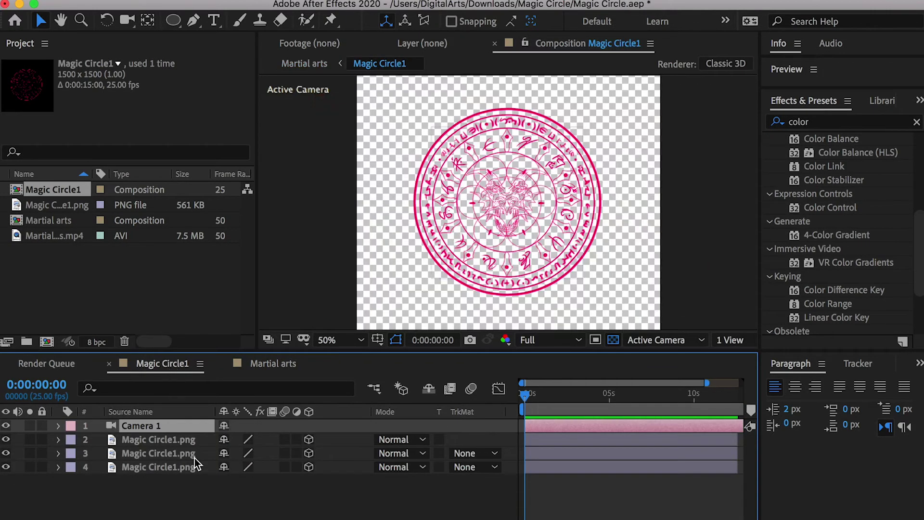
{"action": "left_click", "coordinate": [175, 443]}
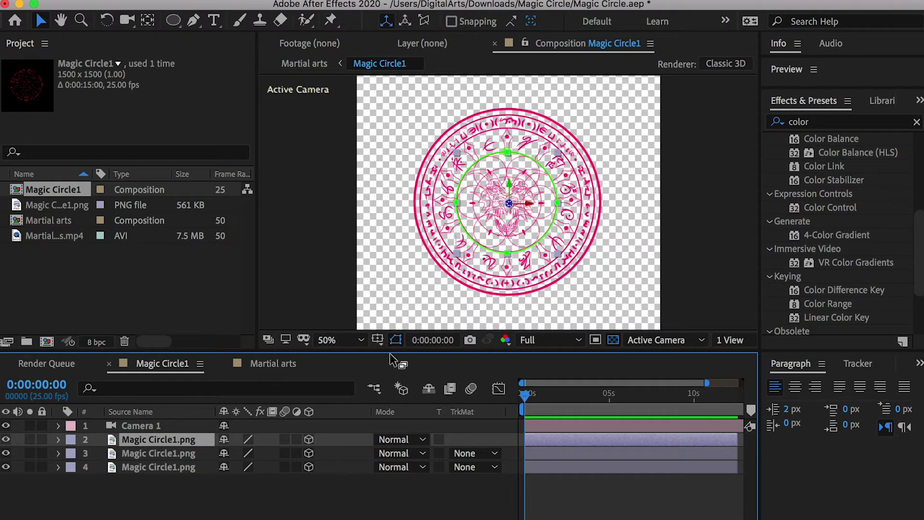
{"action": "left_click", "coordinate": [652, 341]}
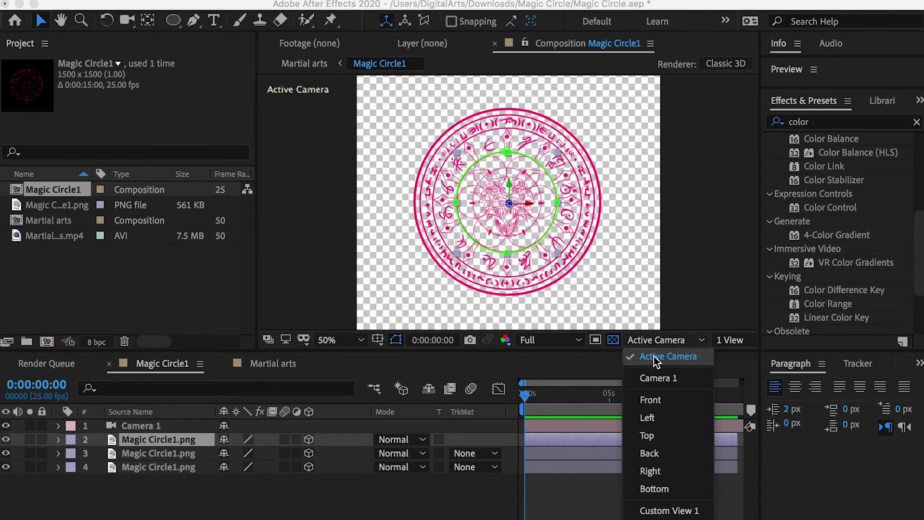
{"action": "left_click", "coordinate": [652, 340]}
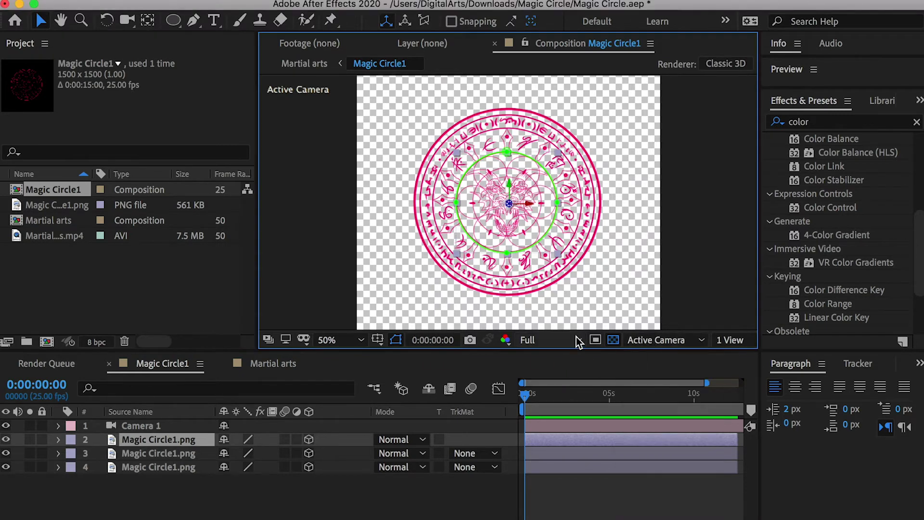
{"action": "left_click", "coordinate": [730, 339]}
{"action": "left_click", "coordinate": [744, 370]}
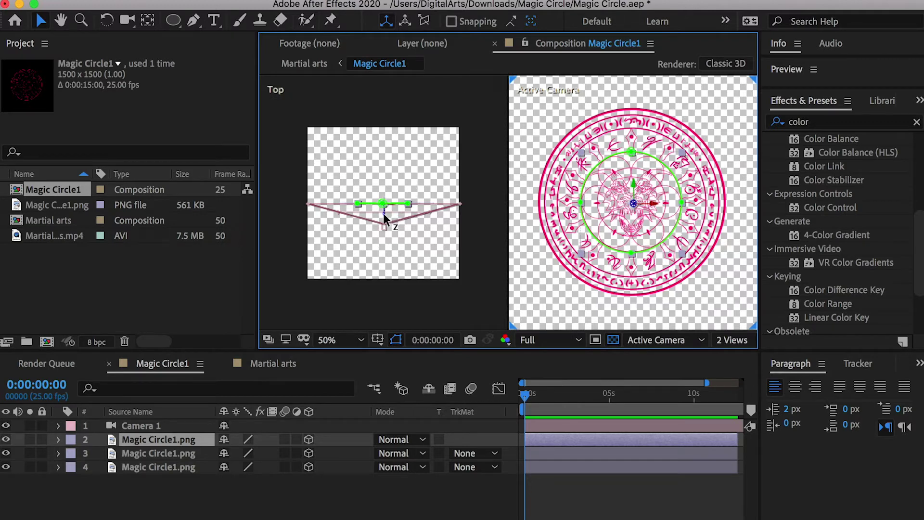
{"action": "left_click", "coordinate": [163, 467], "text": "shift"}
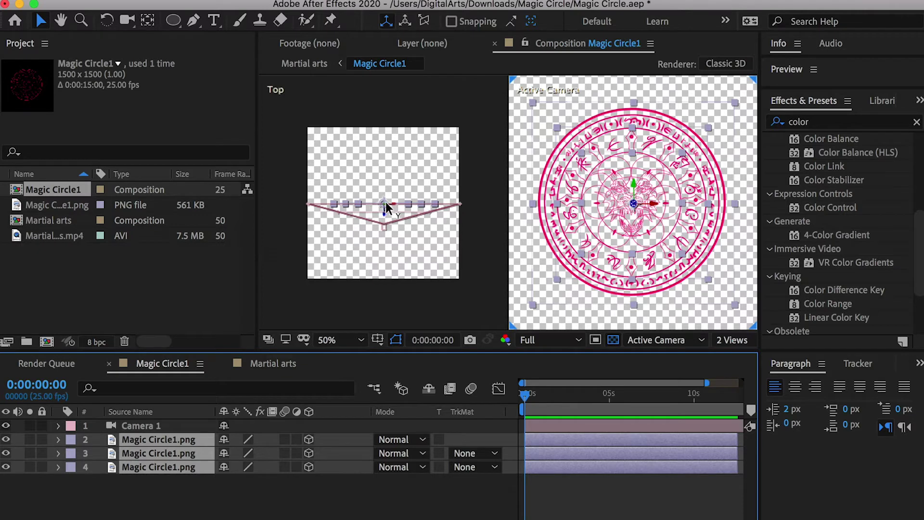
{"action": "scroll", "coordinate": [385, 202], "scroll_direction": "up", "scroll_amount": 3}
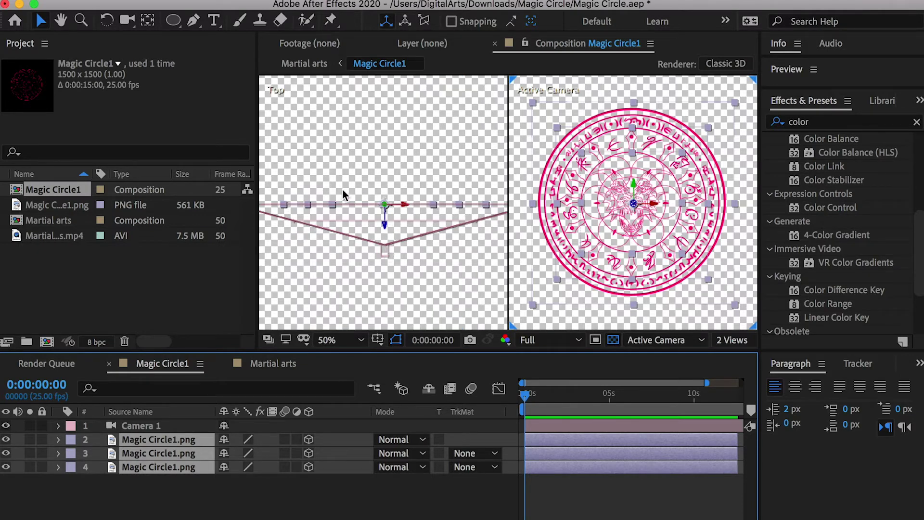
Step: In the Top view, move the dragon layer along Z towards the camera and the outer-ring layer away from it
{"action": "left_click", "coordinate": [134, 426]}
{"action": "left_click", "coordinate": [133, 439]}
{"action": "left_click_drag", "start_coordinate": [384, 221], "coordinate": [383, 238]}
{"action": "left_click", "coordinate": [183, 469]}
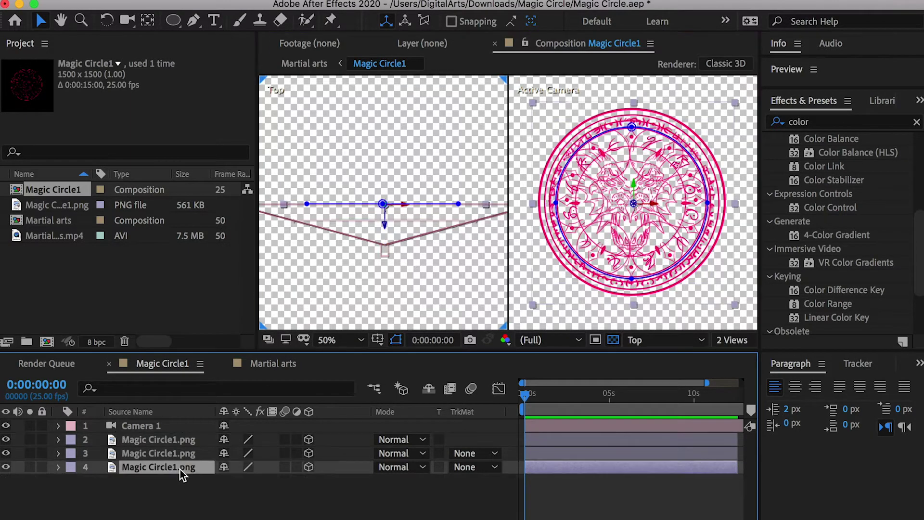
{"action": "left_click_drag", "start_coordinate": [385, 220], "coordinate": [382, 183]}
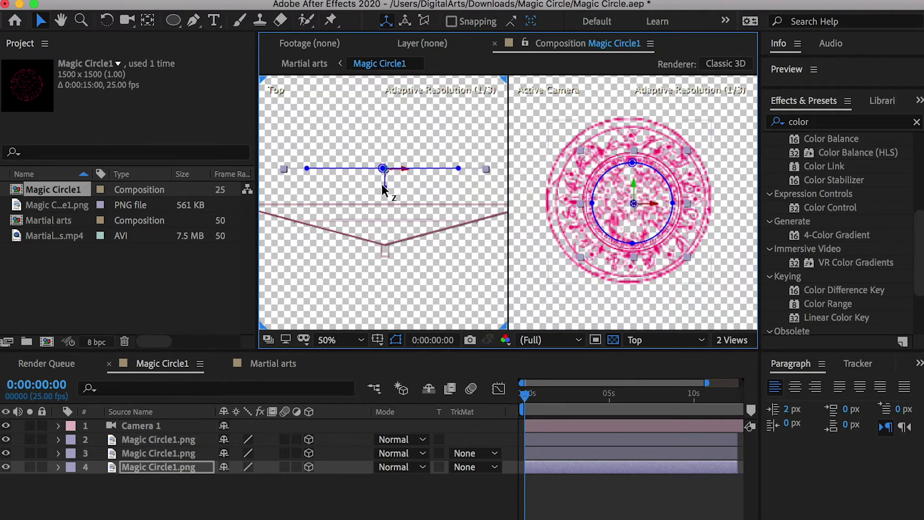
Step: Push the outer-ring layer farther back in Z and enlarge its scale to 296%
{"action": "key", "text": "s"}
{"action": "left_click_drag", "start_coordinate": [289, 481], "coordinate": [389, 479]}
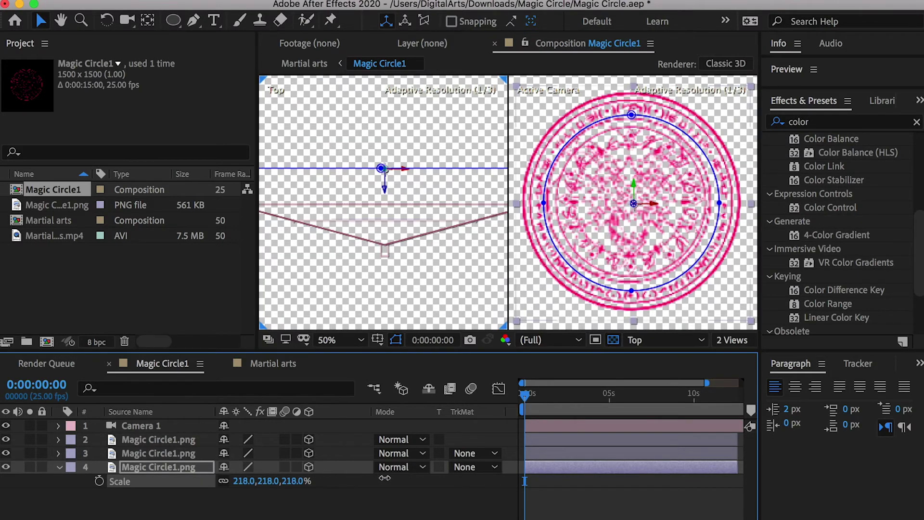
{"action": "left_click_drag", "start_coordinate": [386, 188], "coordinate": [379, 158]}
{"action": "left_click_drag", "start_coordinate": [295, 480], "coordinate": [345, 470]}
Step: Reduce the dragon layer's scale to 62%
{"action": "left_click", "coordinate": [149, 441]}
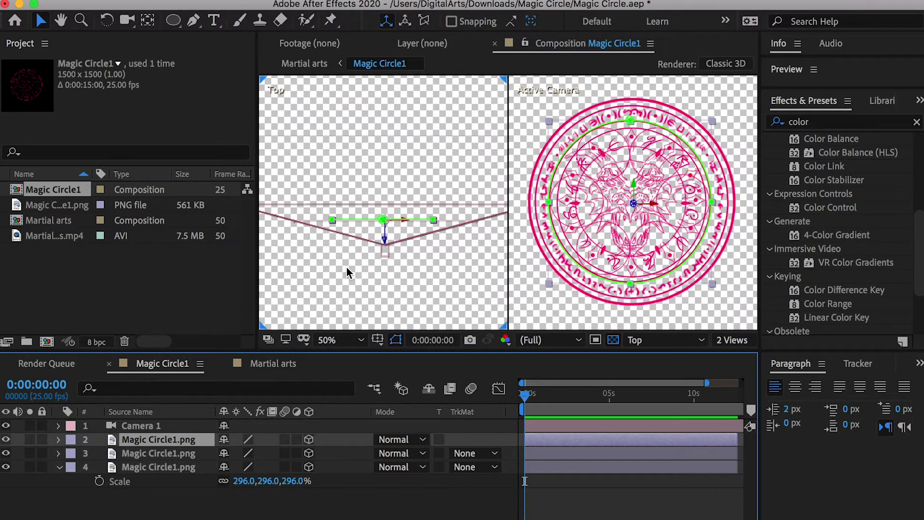
{"action": "key", "text": "s"}
{"action": "left_click_drag", "start_coordinate": [299, 455], "coordinate": [259, 453]}
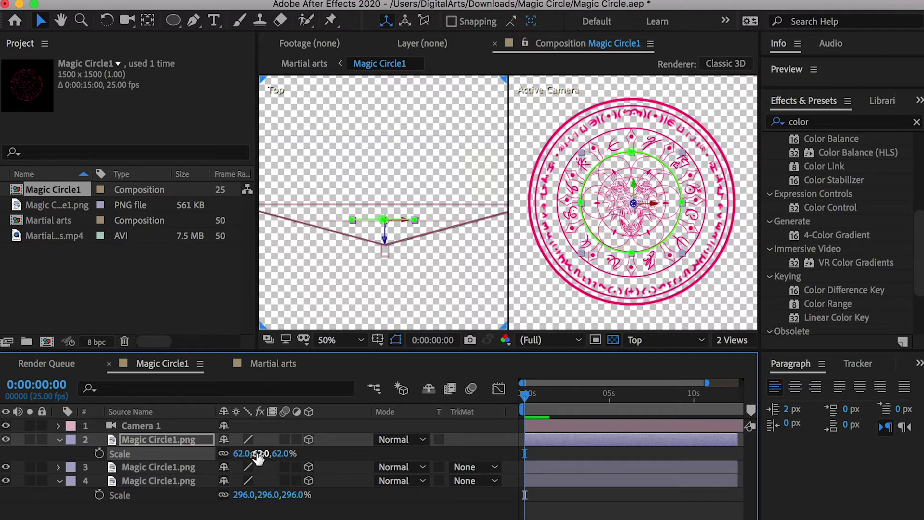
Step: Return to the Martial arts composition and set the Magic Circle1 layer's Y orientation to 57°
{"action": "left_click", "coordinate": [255, 366]}
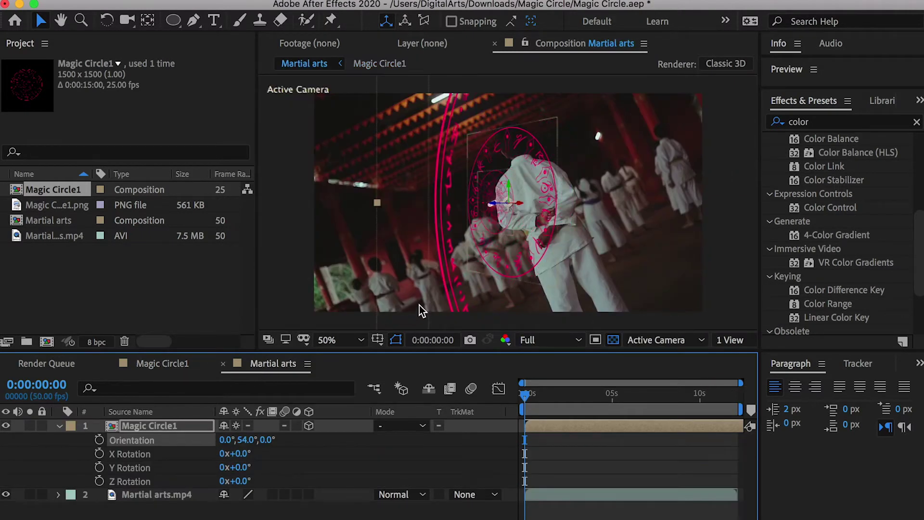
{"action": "left_click", "coordinate": [149, 426]}
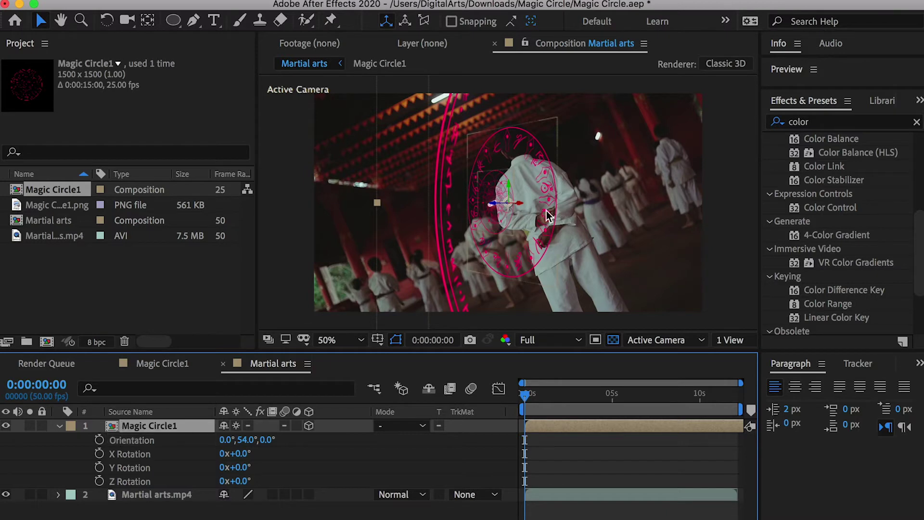
{"action": "key", "text": "comma"}
{"action": "key", "text": "period"}
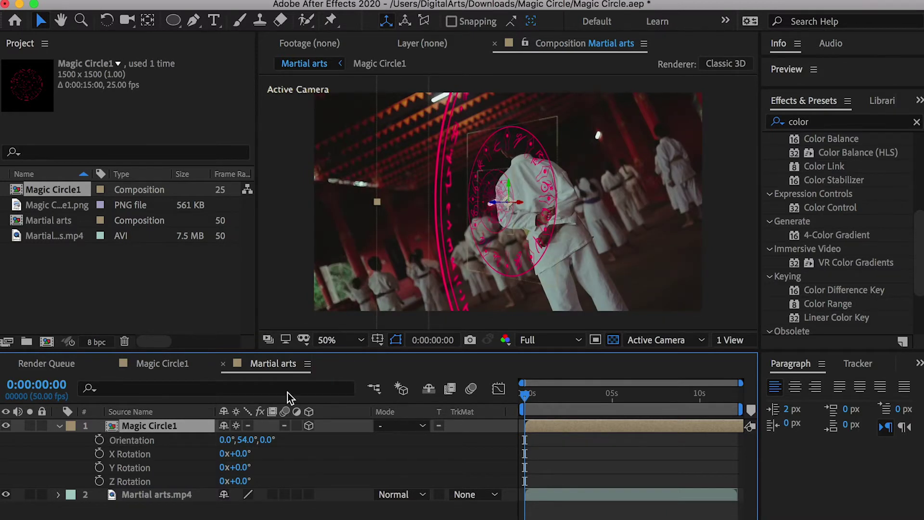
{"action": "left_click_drag", "start_coordinate": [246, 439], "coordinate": [267, 438]}
{"action": "left_click_drag", "start_coordinate": [273, 438], "coordinate": [228, 426]}
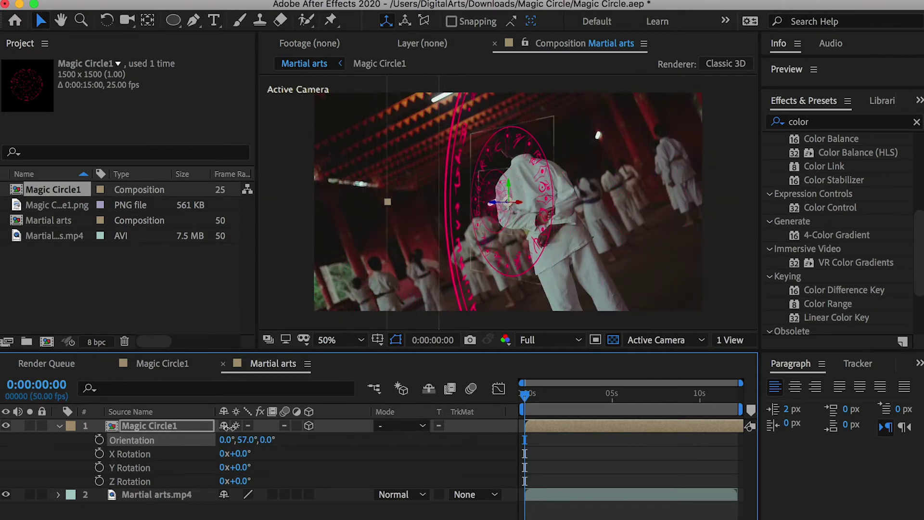
Step: In the Magic Circle1 composition, move the outer-ring layer towards the camera to Z 80 and set its scale to 146%
{"action": "left_click", "coordinate": [162, 363]}
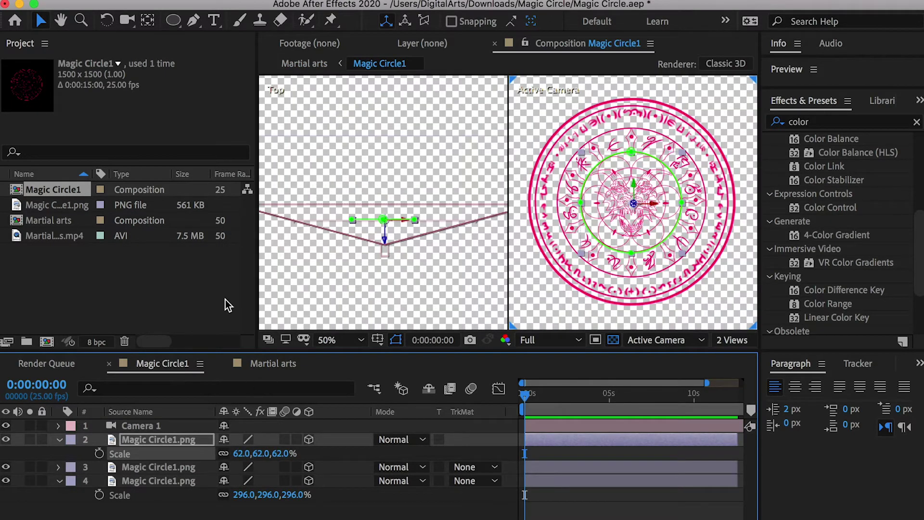
{"action": "left_click", "coordinate": [166, 479]}
{"action": "left_click_drag", "start_coordinate": [383, 153], "coordinate": [376, 205]}
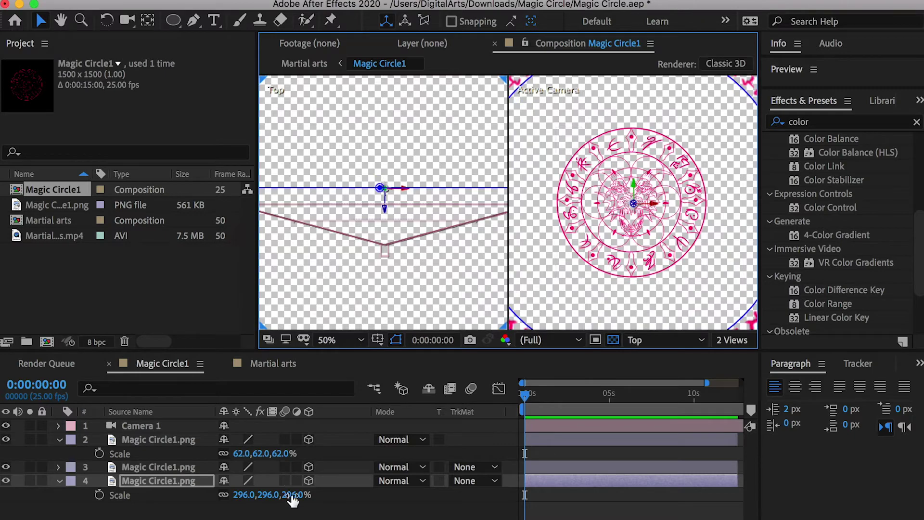
{"action": "key", "text": "u"}
{"action": "key", "text": "u"}
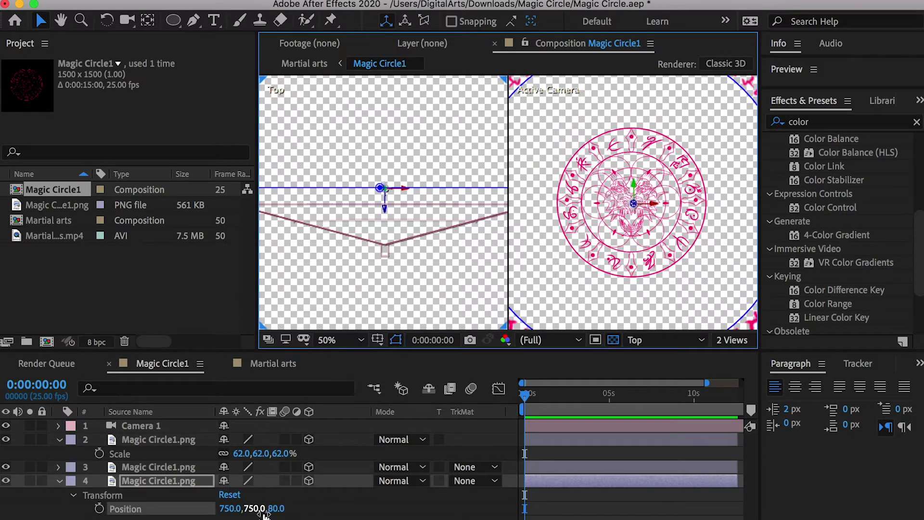
{"action": "key", "text": "s"}
{"action": "left_click_drag", "start_coordinate": [289, 496], "coordinate": [155, 486]}
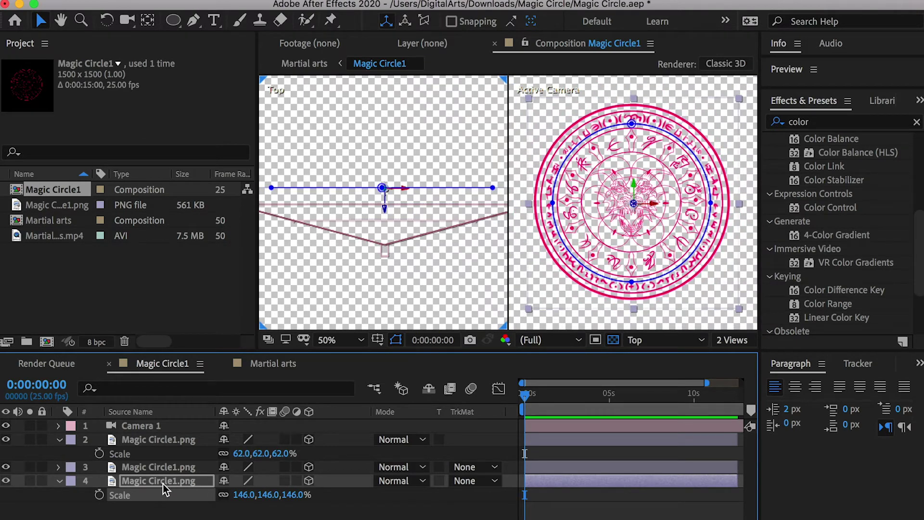
Step: Return to the Martial arts composition and set the Magic Circle1 layer's Y orientation to 0°
{"action": "left_click", "coordinate": [266, 364]}
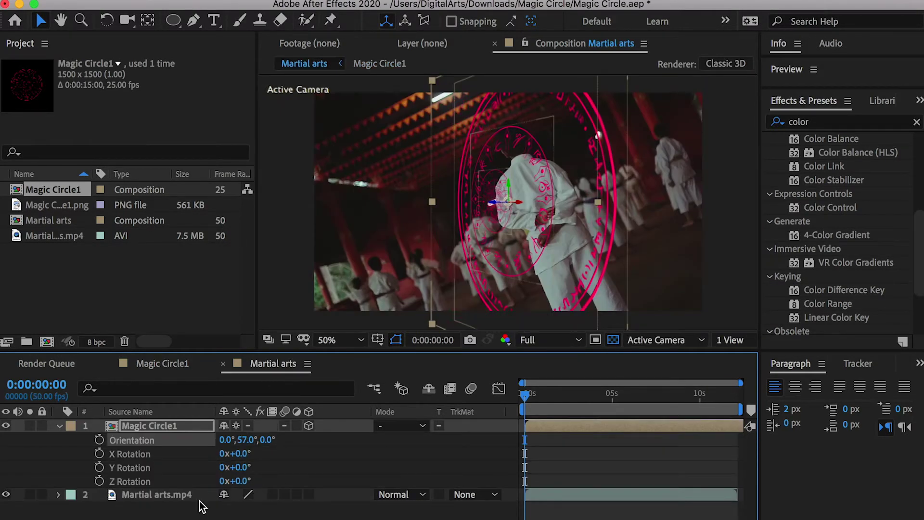
{"action": "left_click_drag", "start_coordinate": [247, 440], "coordinate": [218, 439]}
{"action": "left_click", "coordinate": [215, 426]}
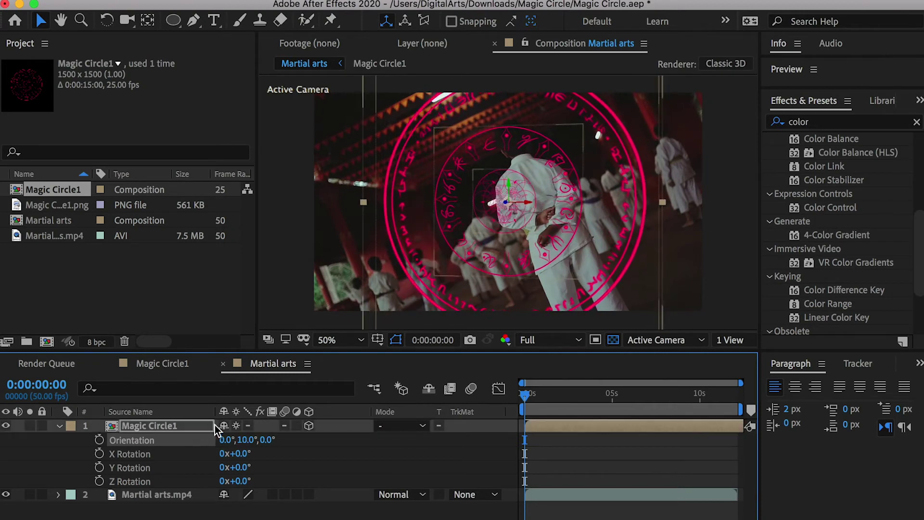
{"action": "left_click", "coordinate": [247, 439]}
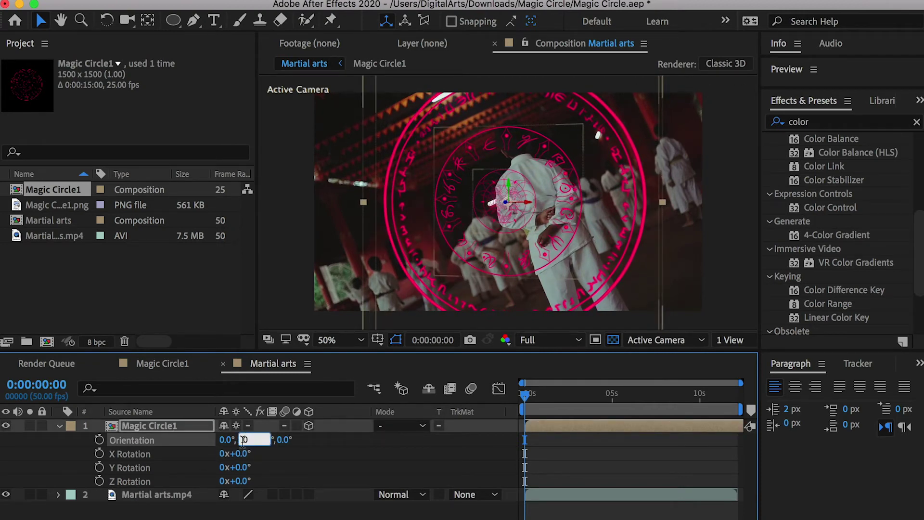
{"action": "type", "text": "0"}
{"action": "key", "text": "Return"}
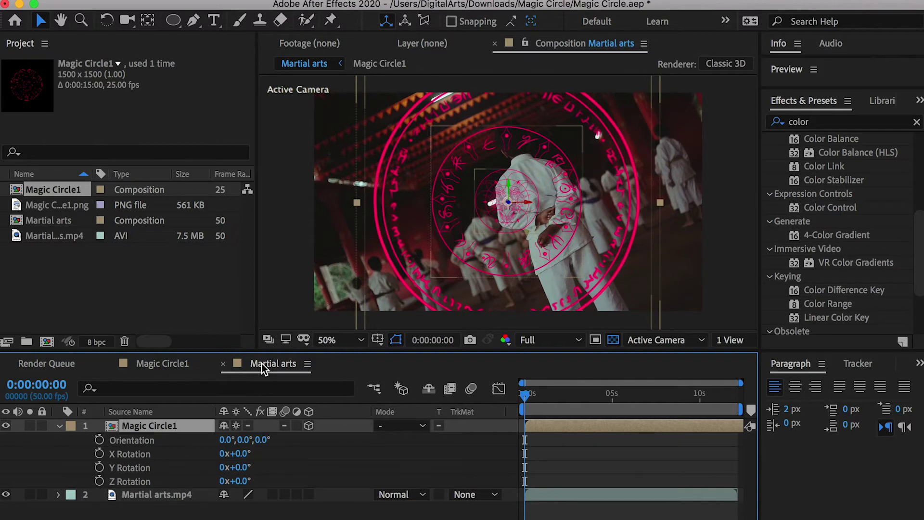
Step: In the Magic Circle1 composition, set a 0° Z Rotation keyframe on the dragon layer at the start
{"action": "left_click", "coordinate": [186, 363]}
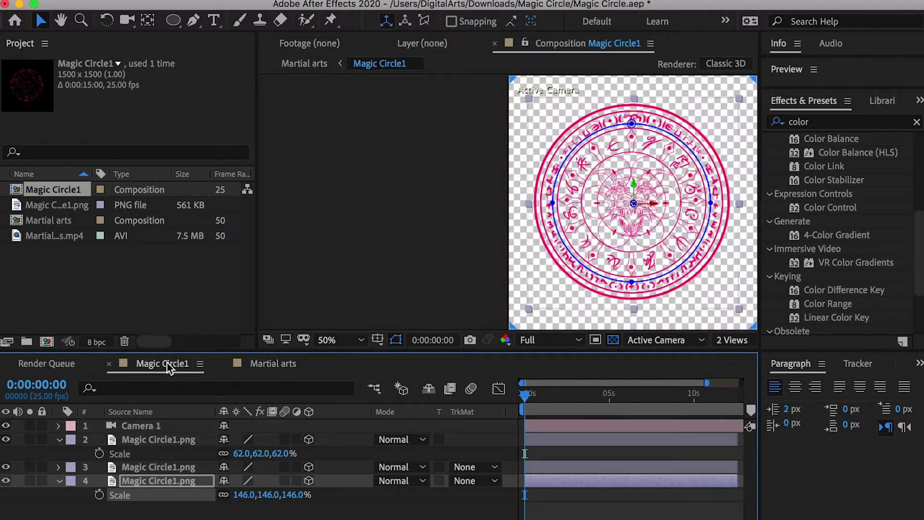
{"action": "left_click", "coordinate": [161, 440]}
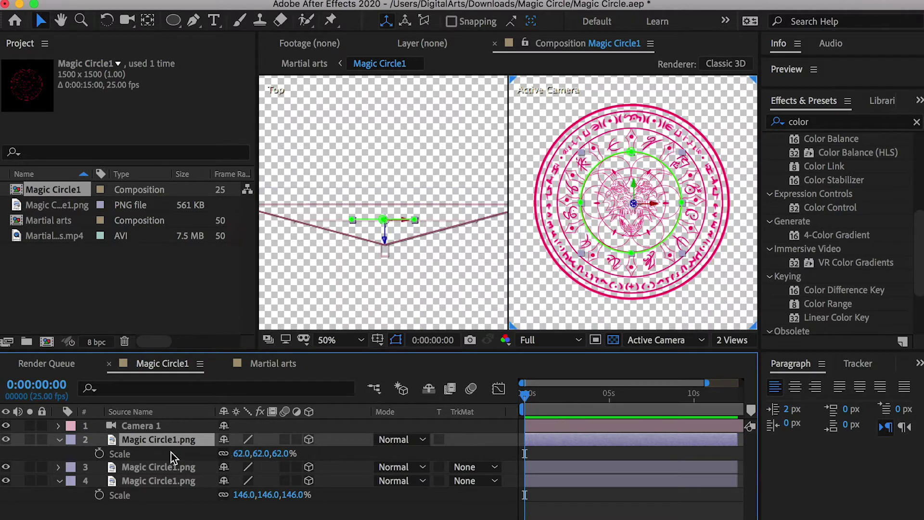
{"action": "key", "text": "r"}
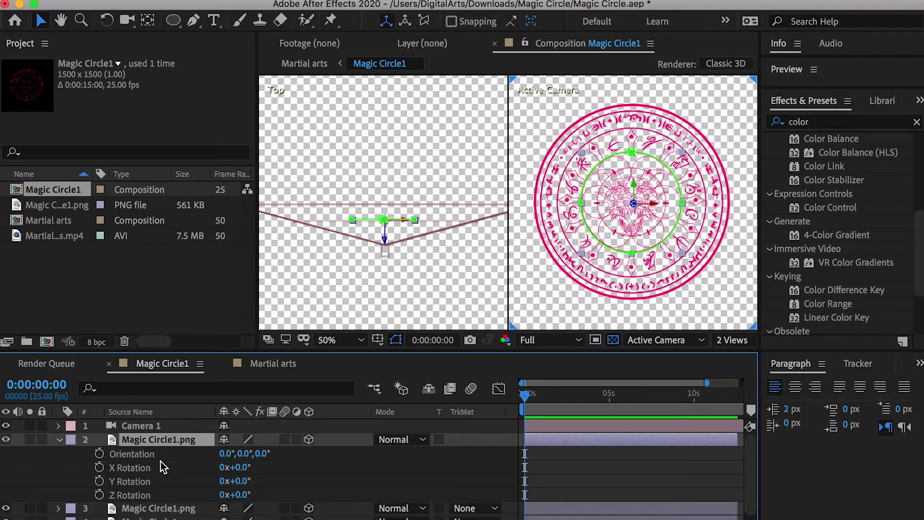
{"action": "left_click_drag", "start_coordinate": [226, 483], "coordinate": [243, 497]}
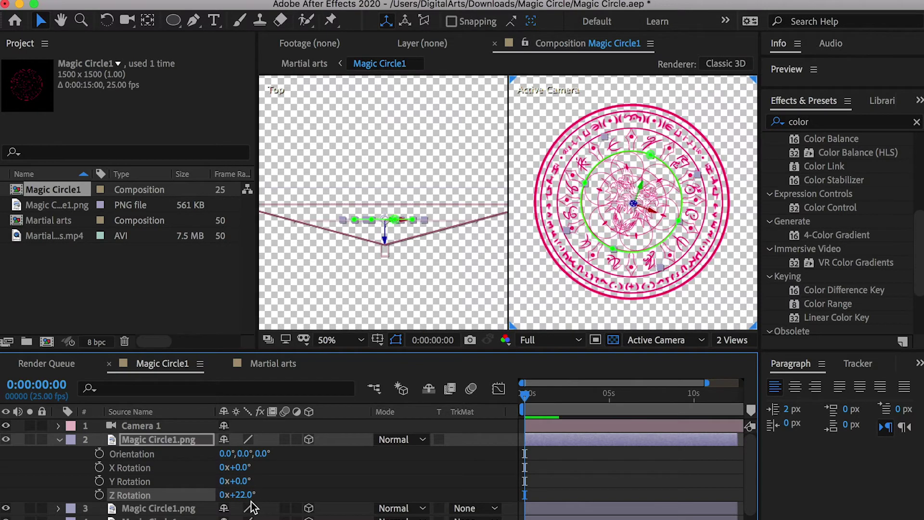
{"action": "left_click", "coordinate": [100, 495]}
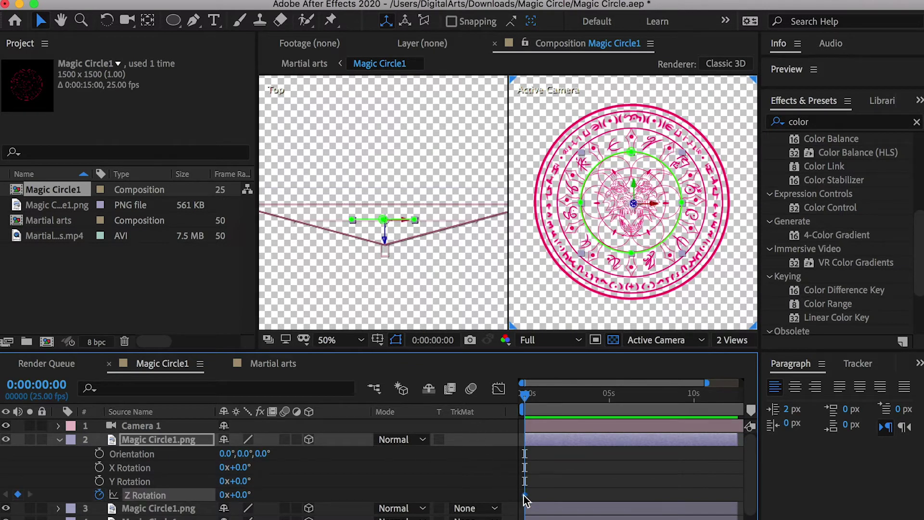
Step: Show the full 15-second timeline and extend all three circle image layers to the end of the composition at 0:00:14:24
{"action": "left_click_drag", "start_coordinate": [707, 382], "coordinate": [740, 389]}
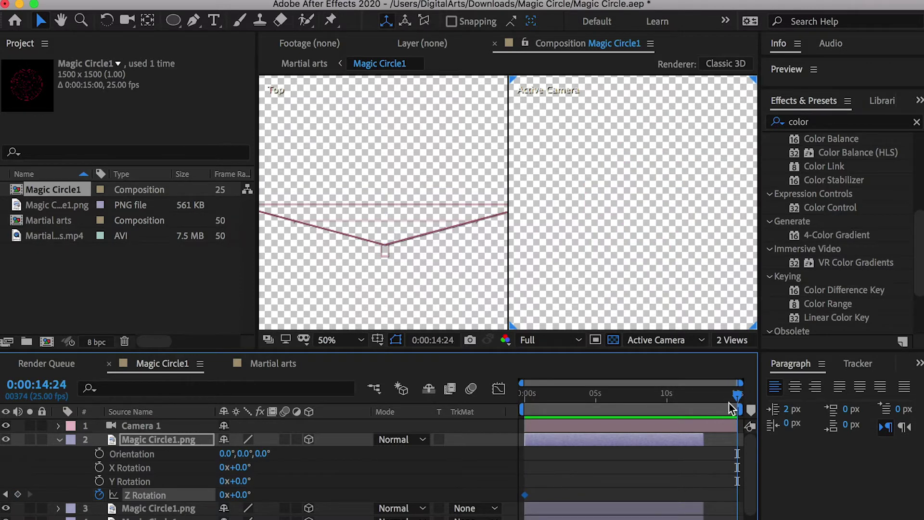
{"action": "left_click", "coordinate": [702, 443]}
{"action": "left_click", "coordinate": [679, 500], "text": "shift"}
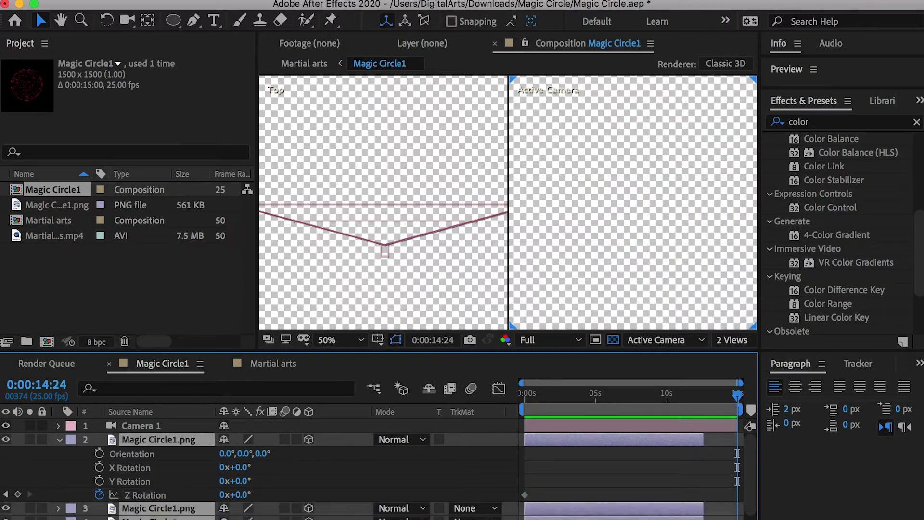
{"action": "left_click_drag", "start_coordinate": [709, 441], "coordinate": [738, 439]}
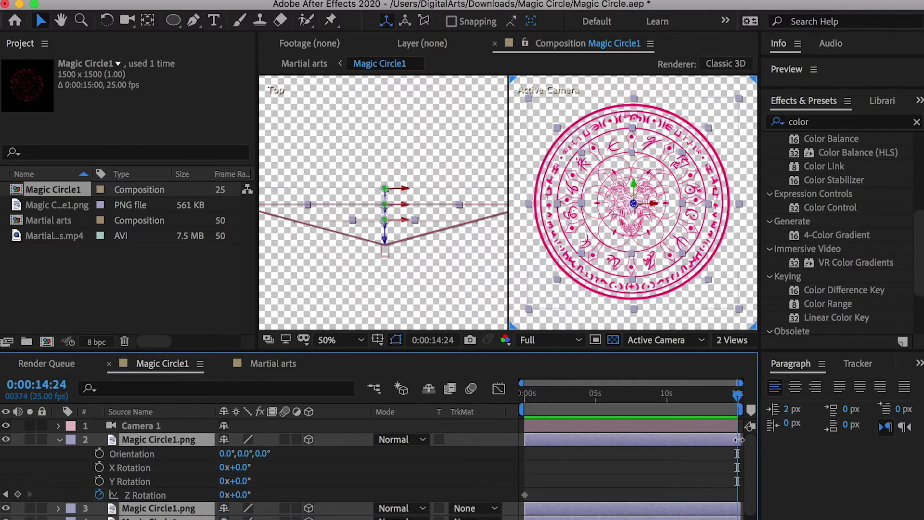
{"action": "left_click", "coordinate": [735, 454]}
Step: Keyframe the dragon layer's Z Rotation at 90° at 0:00:14:24
{"action": "left_click", "coordinate": [735, 439]}
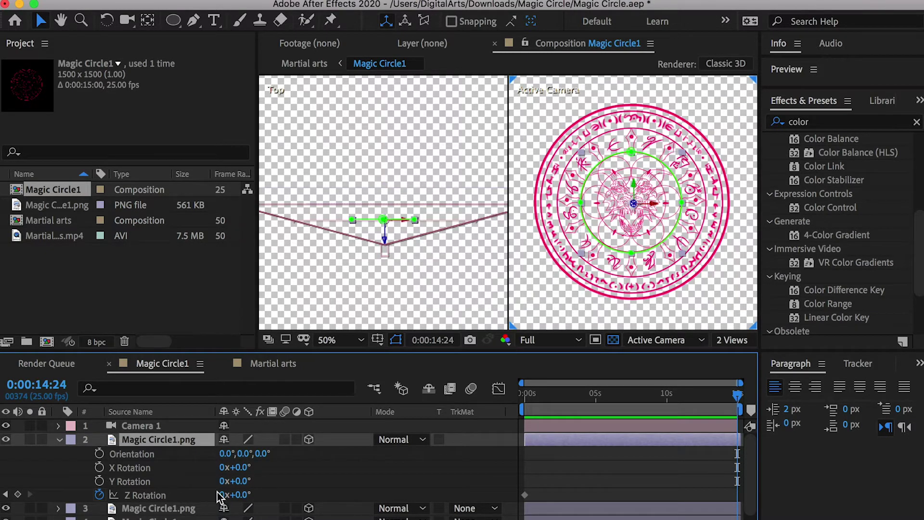
{"action": "mouse_move", "coordinate": [242, 494]}
{"action": "left_mouse_down"}
{"action": "mouse_move", "coordinate": [255, 494]}
{"action": "mouse_move", "coordinate": [241, 495]}
{"action": "left_mouse_up"}
{"action": "left_click", "coordinate": [241, 495]}
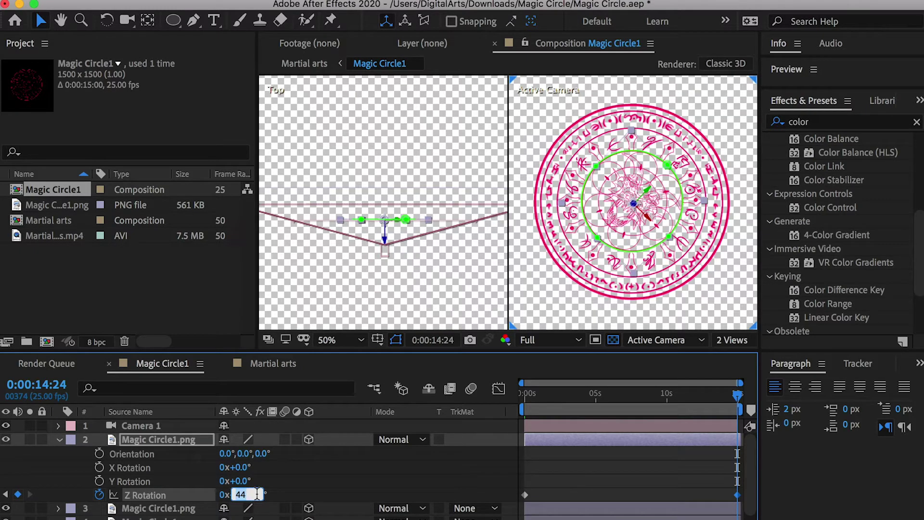
{"action": "key", "text": "Return"}
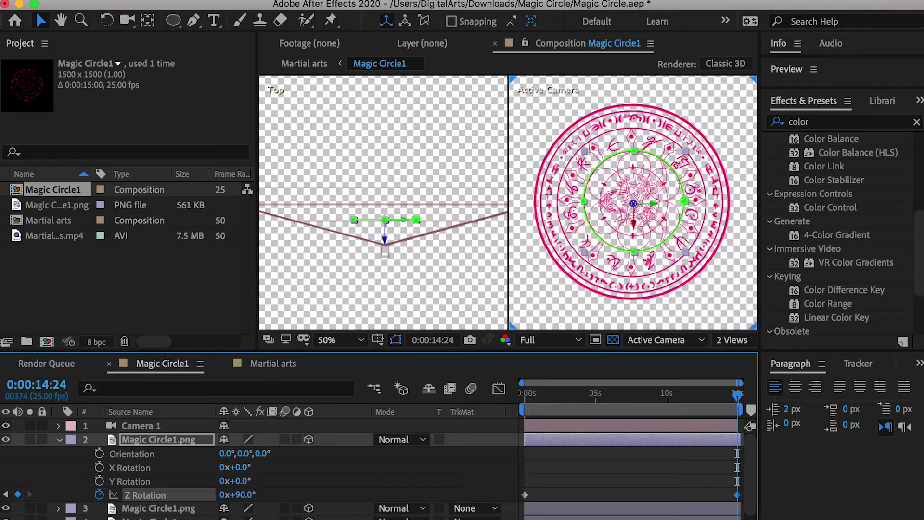
Step: Set the preview resolution to Quarter and play the dragon layer's rotation from the start
{"action": "left_click_drag", "start_coordinate": [542, 404], "coordinate": [529, 404]}
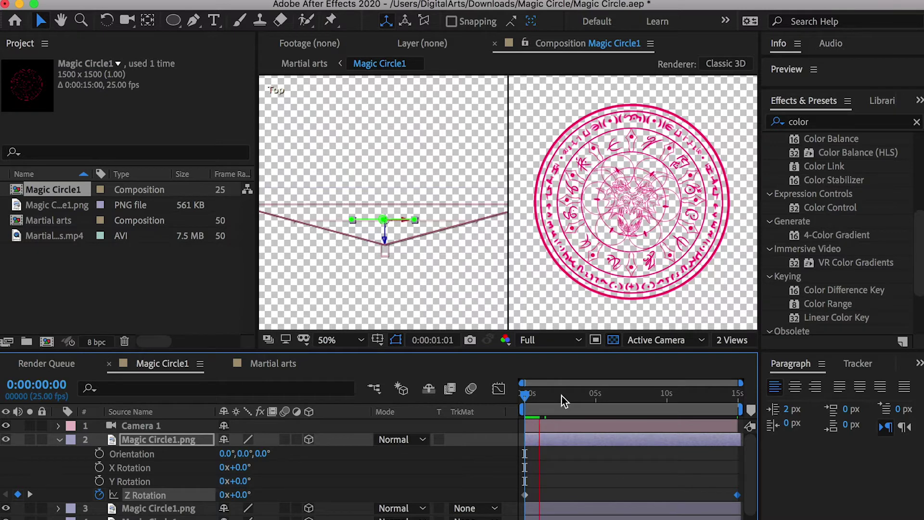
{"action": "left_click", "coordinate": [538, 394]}
{"action": "left_click_drag", "start_coordinate": [538, 395], "coordinate": [524, 395]}
{"action": "left_click", "coordinate": [537, 341]}
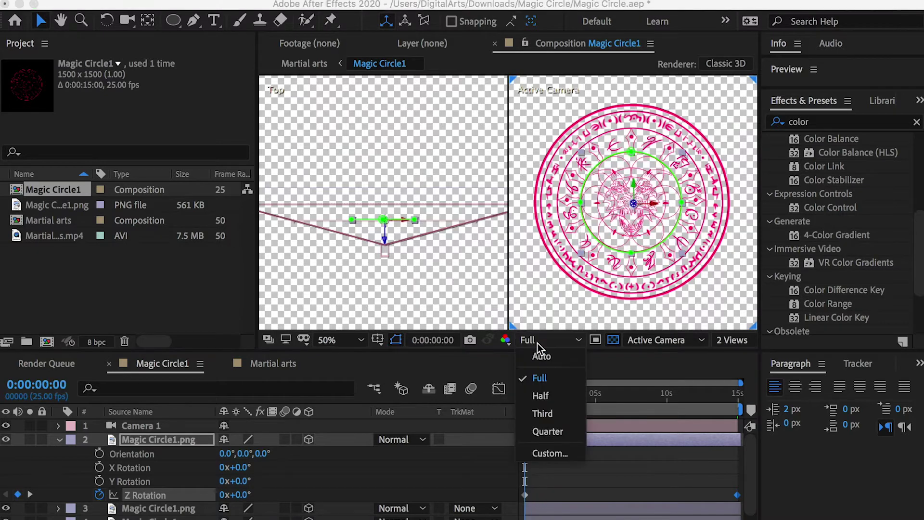
{"action": "left_click", "coordinate": [549, 431]}
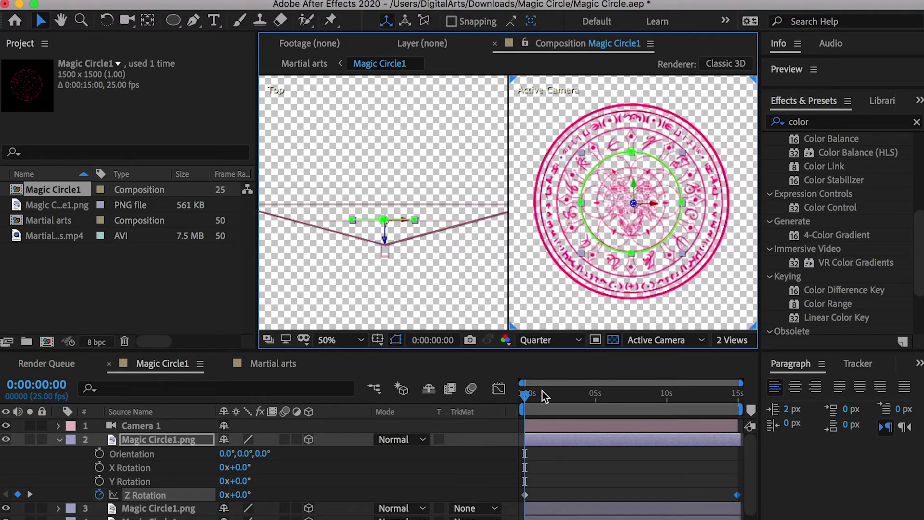
{"action": "key", "text": "space"}
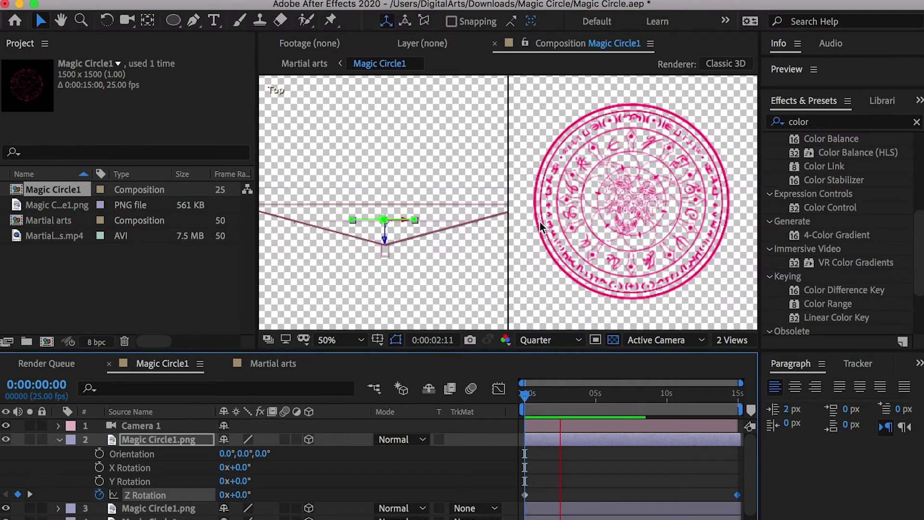
Step: Set the dragon layer's Z Rotation keyframe at 0:00:14:24 to 180° and preview the rotation from the start
{"action": "left_click_drag", "start_coordinate": [717, 397], "coordinate": [739, 394]}
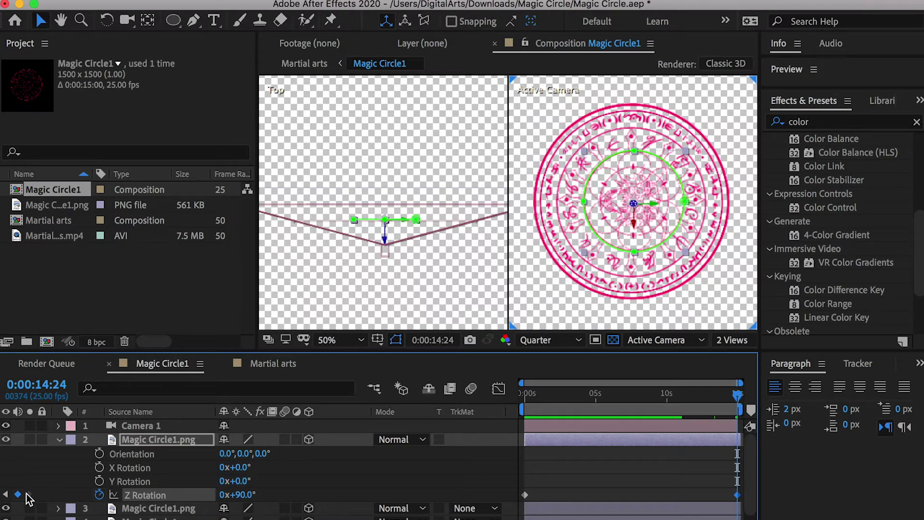
{"action": "left_click", "coordinate": [242, 494]}
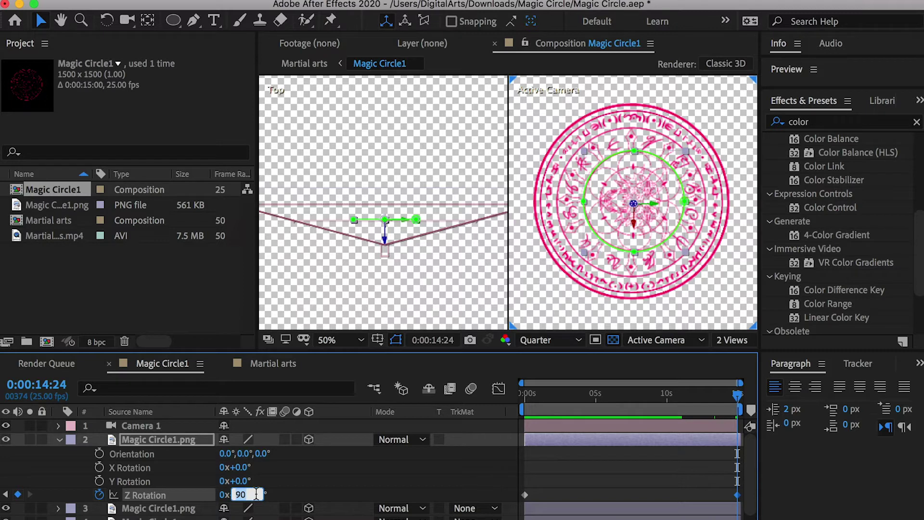
{"action": "left_click", "coordinate": [630, 457]}
{"action": "left_click_drag", "start_coordinate": [612, 393], "coordinate": [476, 409]}
{"action": "key", "text": "space"}
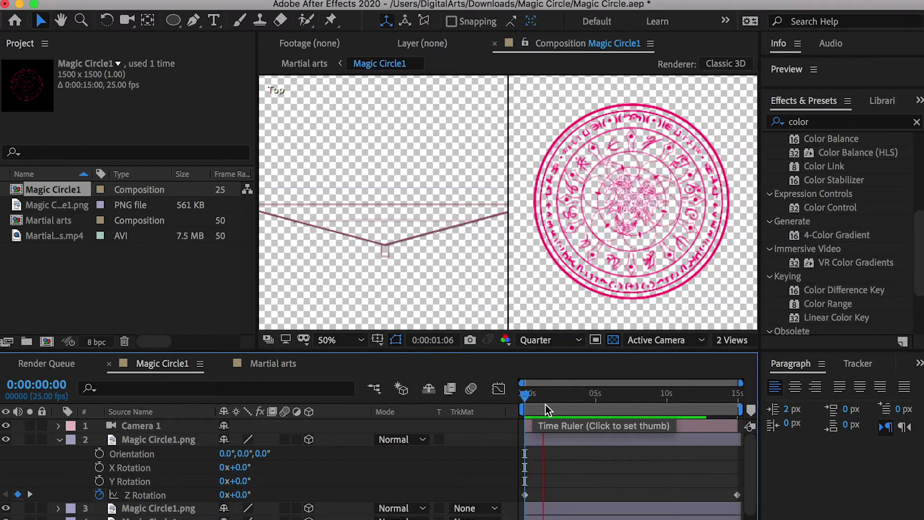
{"action": "left_click_drag", "start_coordinate": [550, 404], "coordinate": [459, 399]}
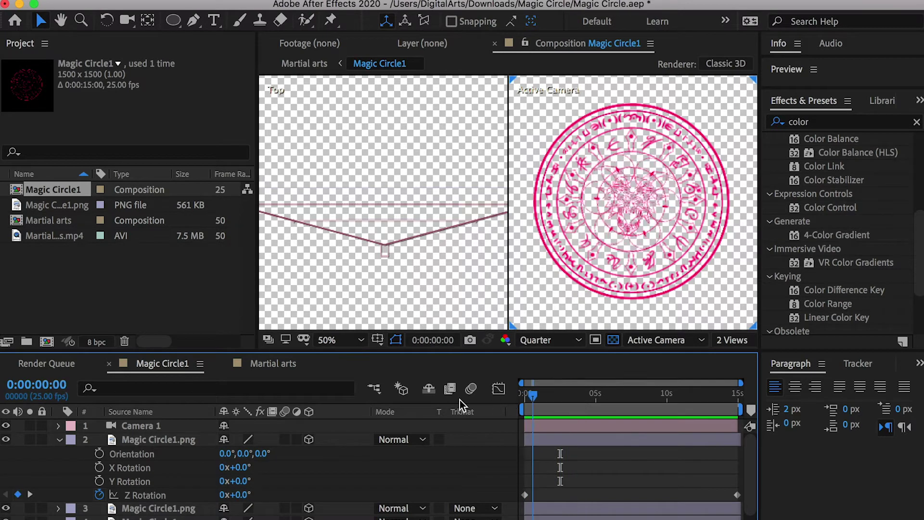
Step: Set a 0° Z Rotation keyframe on the middle-ring layer at the start of the composition
{"action": "left_click", "coordinate": [157, 509]}
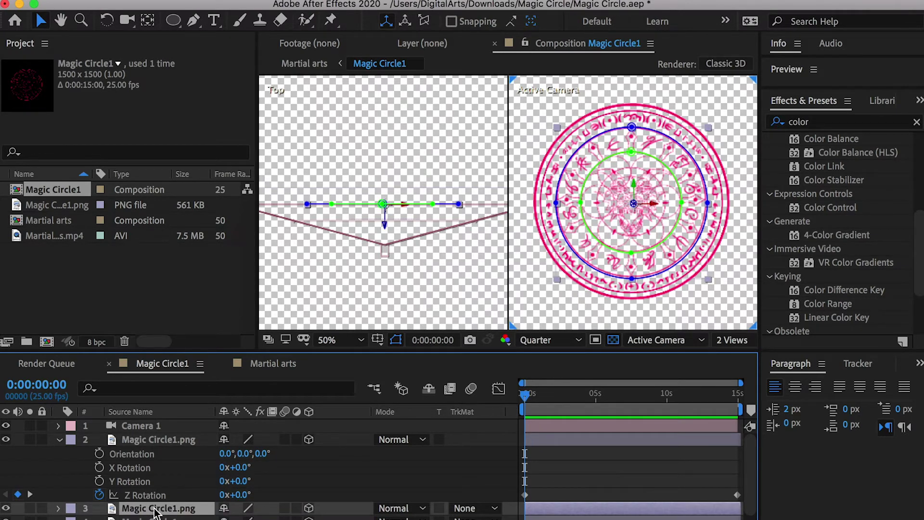
{"action": "scroll", "coordinate": [154, 514], "scroll_direction": "down", "scroll_amount": 1}
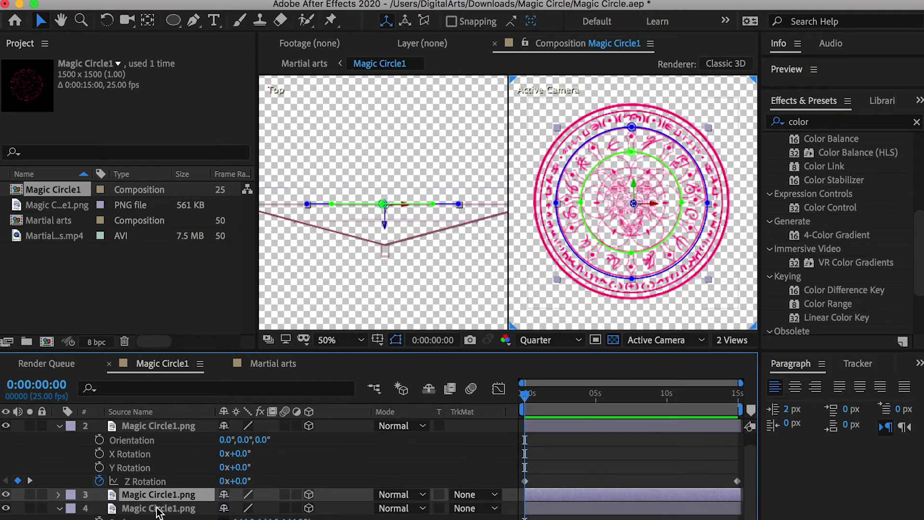
{"action": "key", "text": "r"}
{"action": "scroll", "coordinate": [160, 509], "scroll_direction": "down", "scroll_amount": 2}
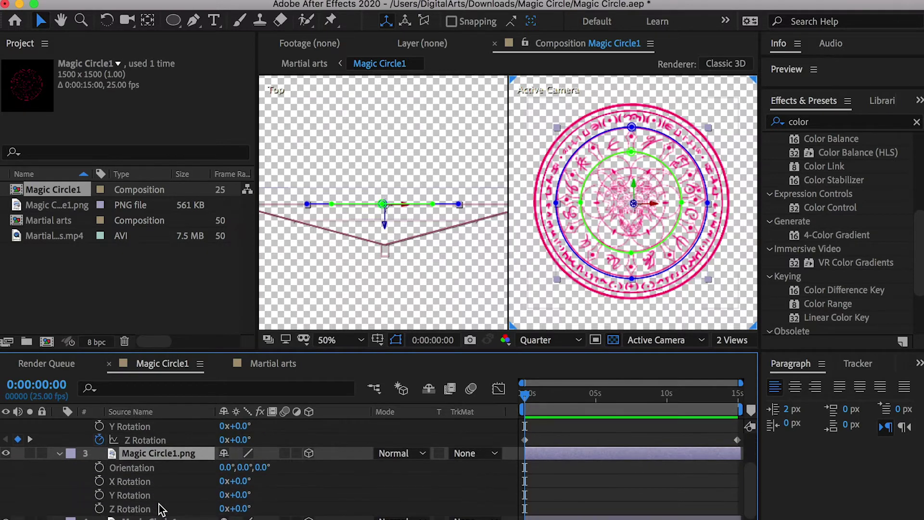
{"action": "left_click", "coordinate": [99, 508]}
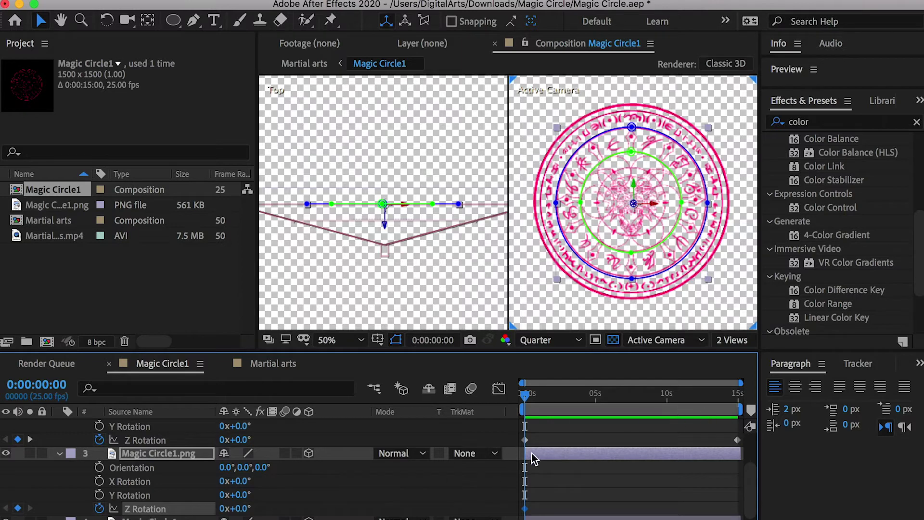
Step: Keyframe the middle-ring layer's Z Rotation at -180° at 0:00:14:24 and preview both rotations from the start
{"action": "left_click_drag", "start_coordinate": [725, 401], "coordinate": [744, 401]}
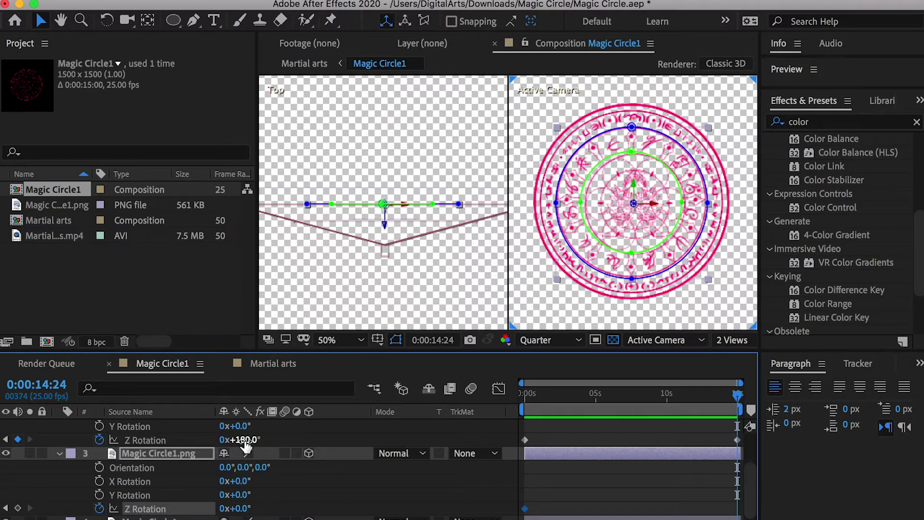
{"action": "left_click", "coordinate": [240, 508]}
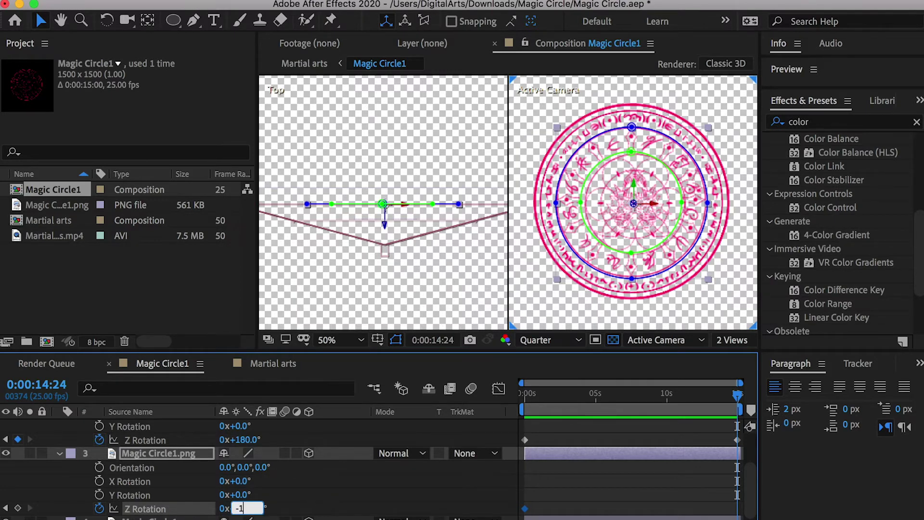
{"action": "key", "text": "Return"}
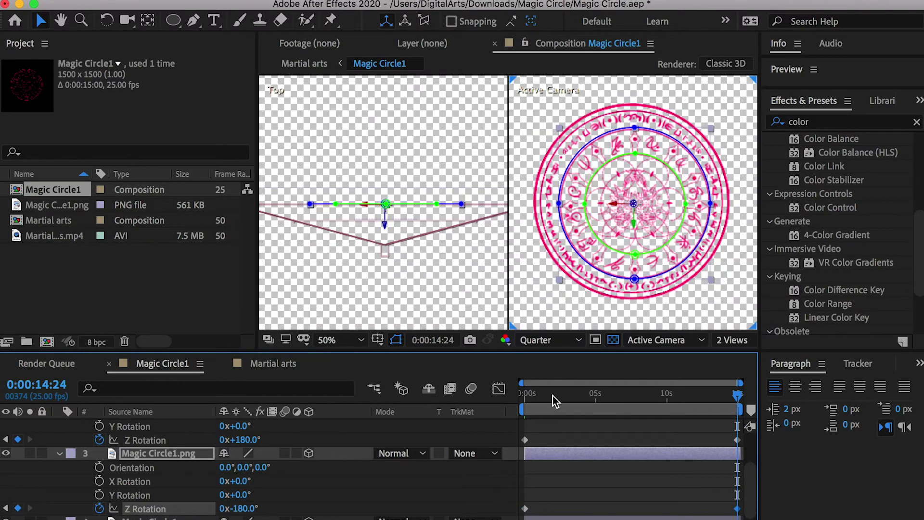
{"action": "left_click_drag", "start_coordinate": [553, 396], "coordinate": [476, 389]}
{"action": "key", "text": "space"}
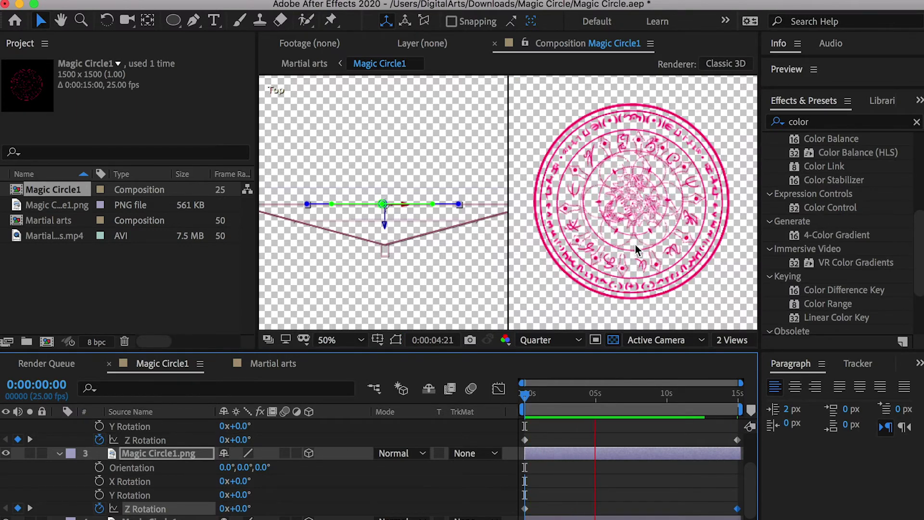
Step: Set a 0° Z Rotation keyframe on the outer-ring layer at the start of the composition
{"action": "key", "text": "space"}
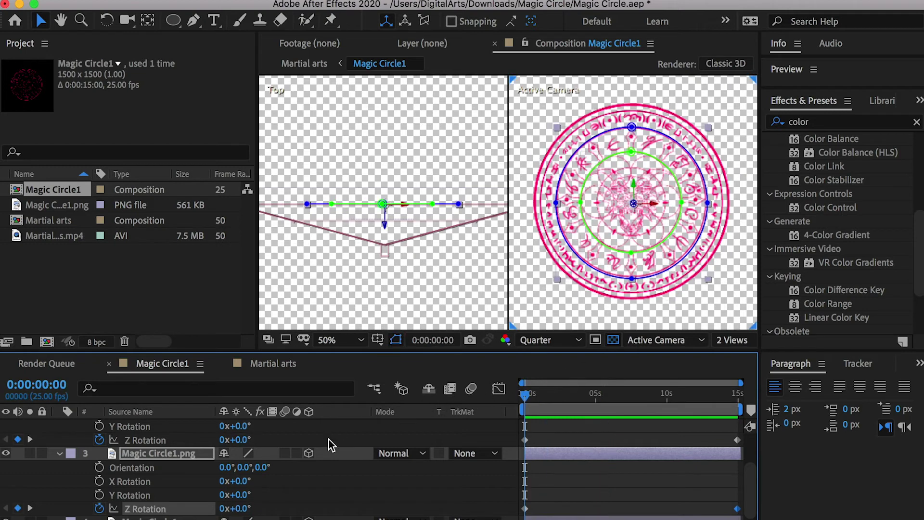
{"action": "left_click", "coordinate": [159, 519]}
{"action": "scroll", "coordinate": [155, 514], "scroll_direction": "down", "scroll_amount": 4}
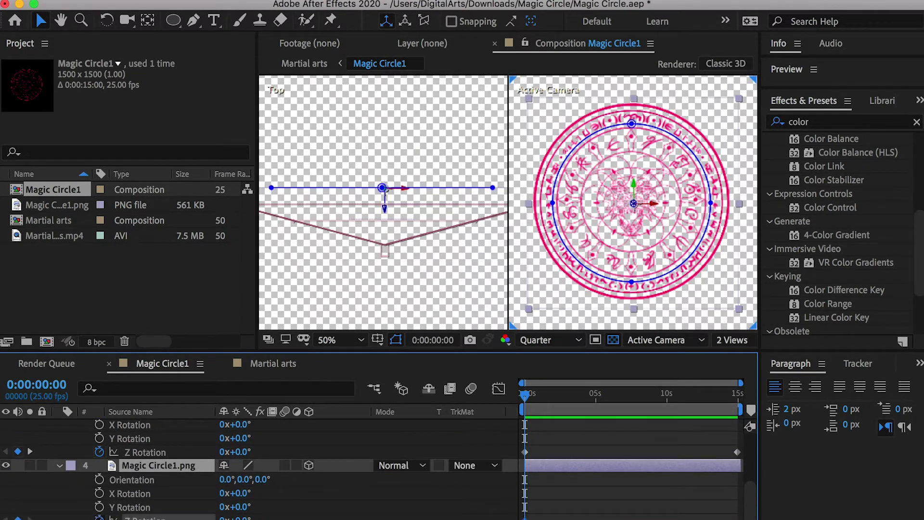
{"action": "key", "text": "Return"}
Step: Keyframe the outer-ring layer's Z Rotation at 90° at 0:00:14:24 and preview the three rotations from the start
{"action": "left_click_drag", "start_coordinate": [643, 397], "coordinate": [797, 408]}
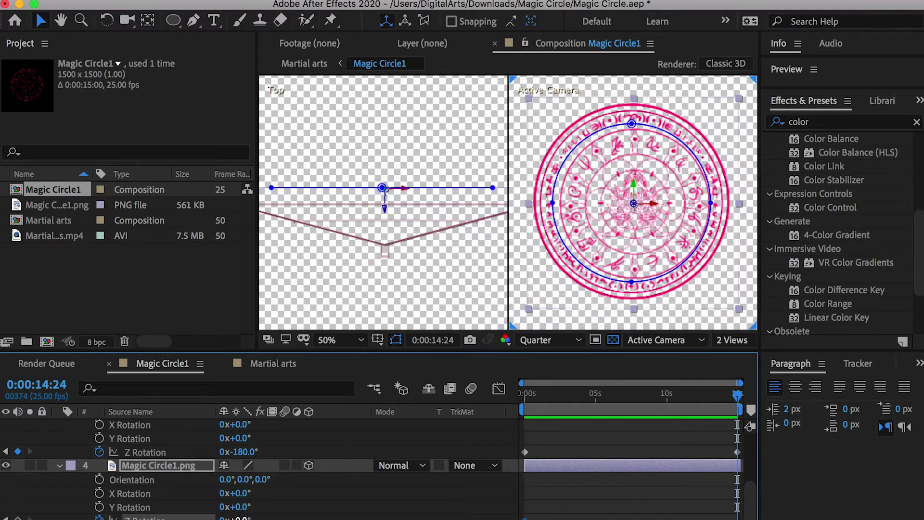
{"action": "left_click", "coordinate": [258, 517]}
{"action": "type", "text": "90"}
{"action": "key", "text": "Return"}
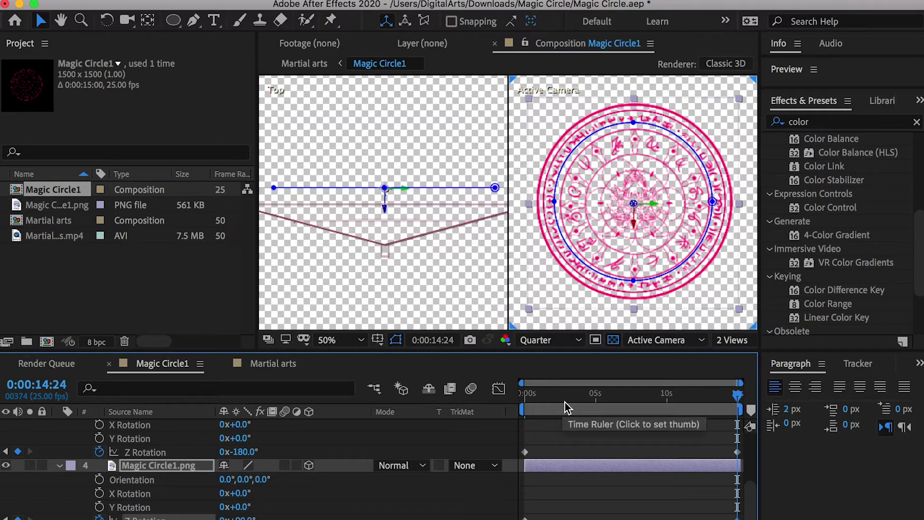
{"action": "key", "text": "Home"}
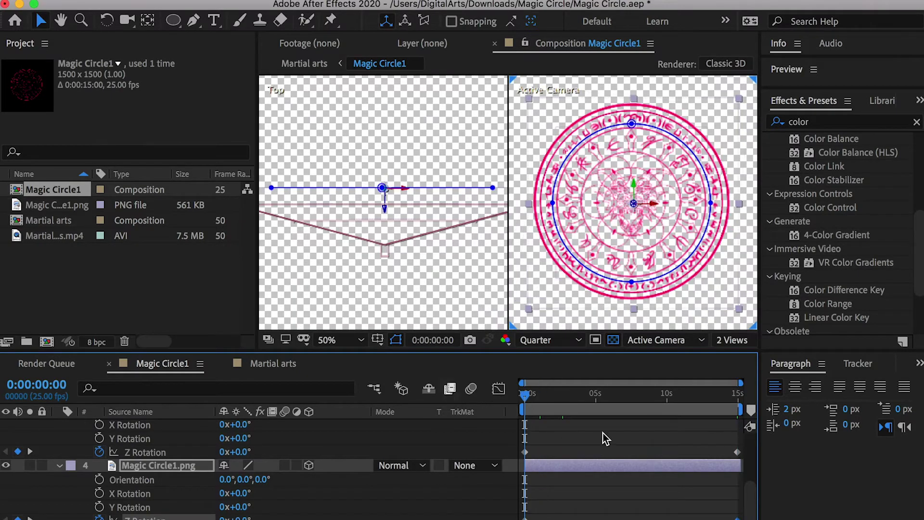
{"action": "left_click", "coordinate": [625, 441]}
{"action": "key", "text": "space"}
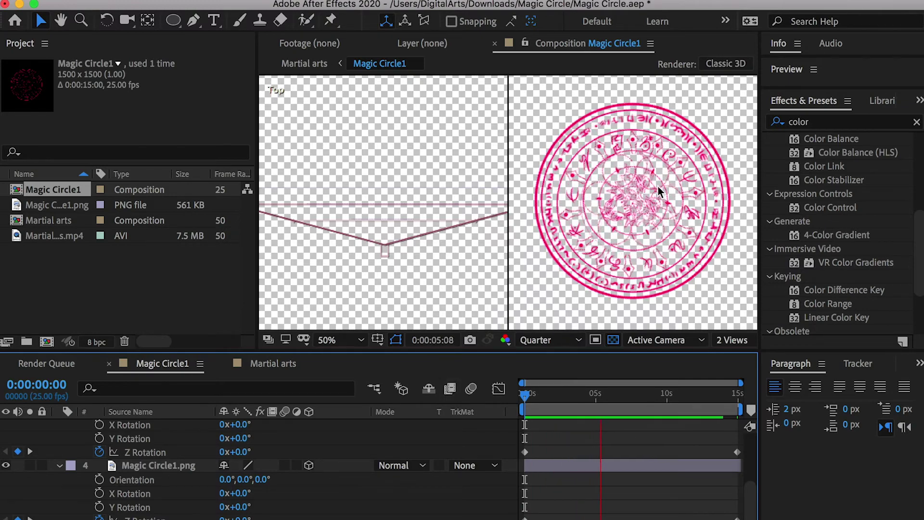
{"action": "key", "text": "space"}
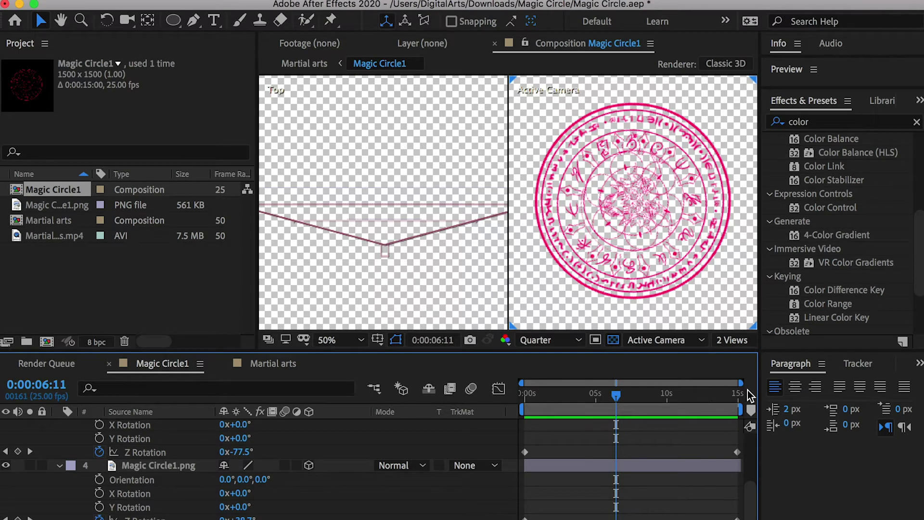
Step: Set the outer-ring layer's Z Rotation keyframe at 0:00:14:24 to 50° and preview the rotation from the start
{"action": "left_click_drag", "start_coordinate": [722, 396], "coordinate": [746, 396]}
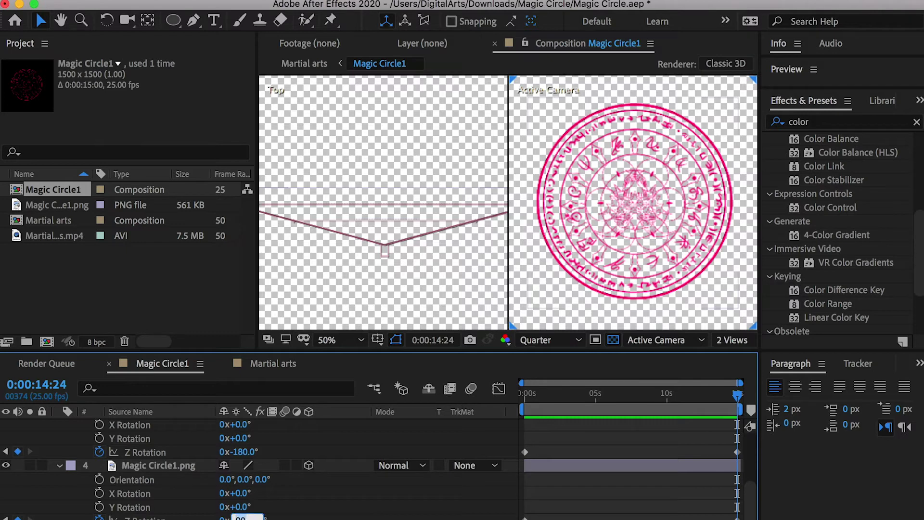
{"action": "key", "text": "Return"}
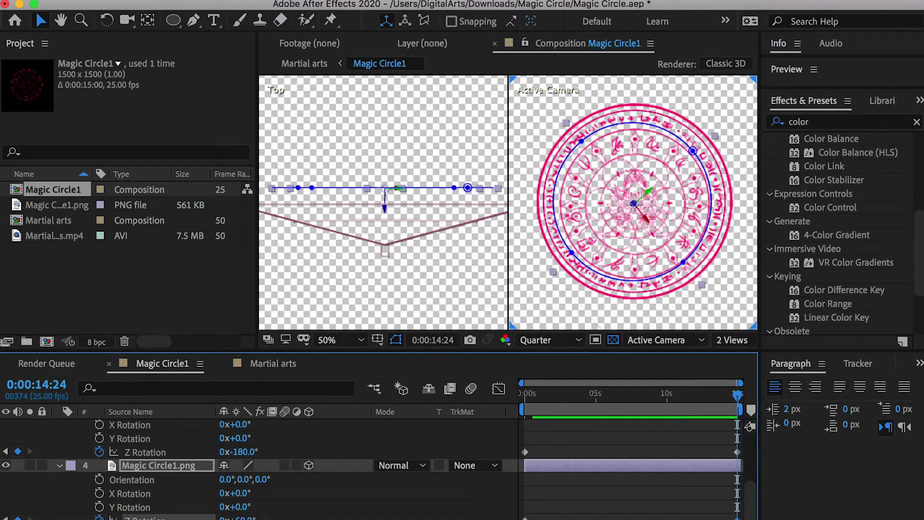
{"action": "key", "text": "Home"}
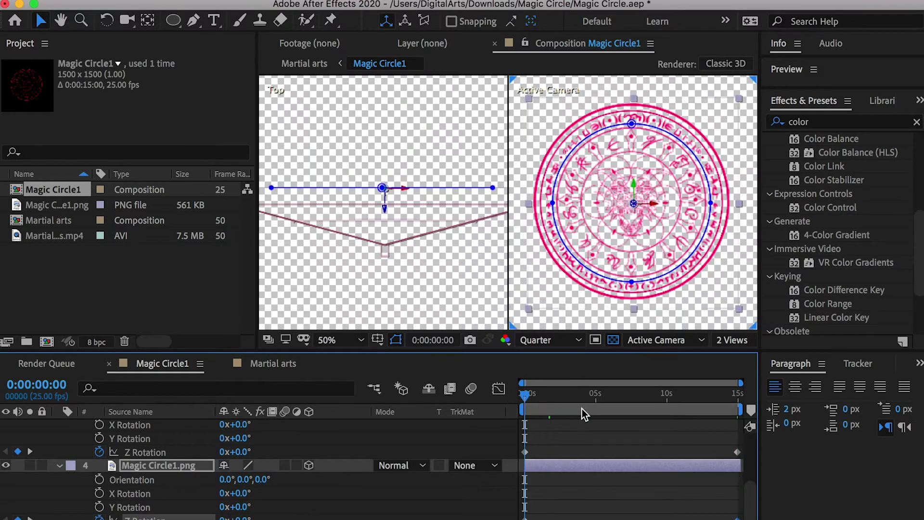
{"action": "key", "text": "space"}
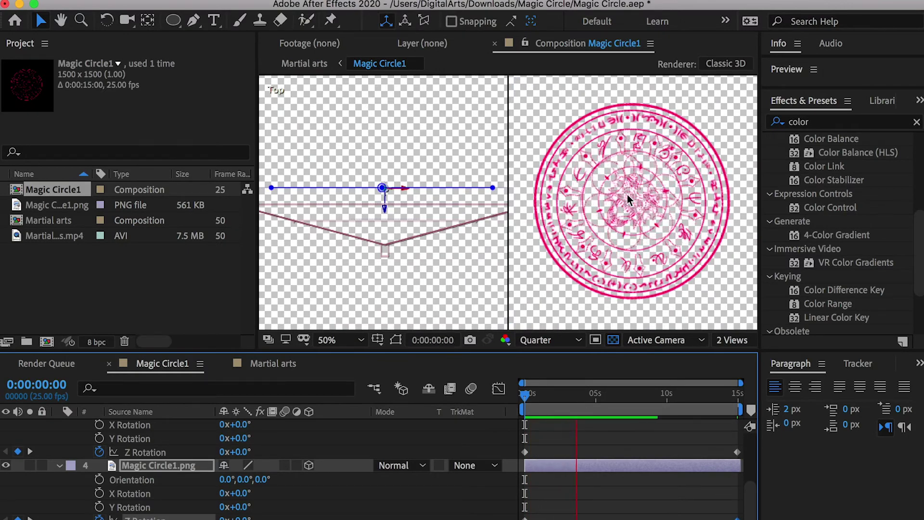
{"action": "key", "text": "space"}
Step: Set the dragon layer's Z Rotation keyframe at 0:00:14:24 to 240° and preview the animation from the start
{"action": "scroll", "coordinate": [639, 436], "scroll_direction": "up", "scroll_amount": 5}
{"action": "left_click_drag", "start_coordinate": [707, 402], "coordinate": [758, 397]}
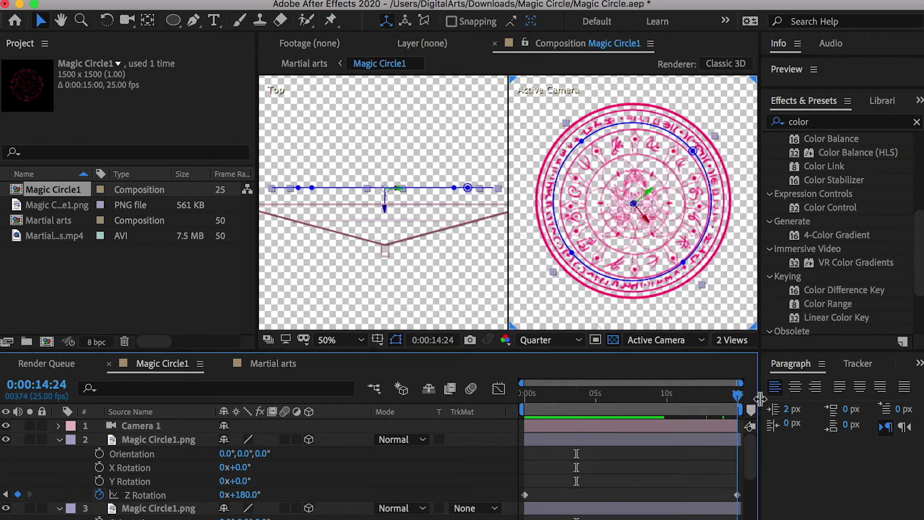
{"action": "left_click", "coordinate": [176, 440]}
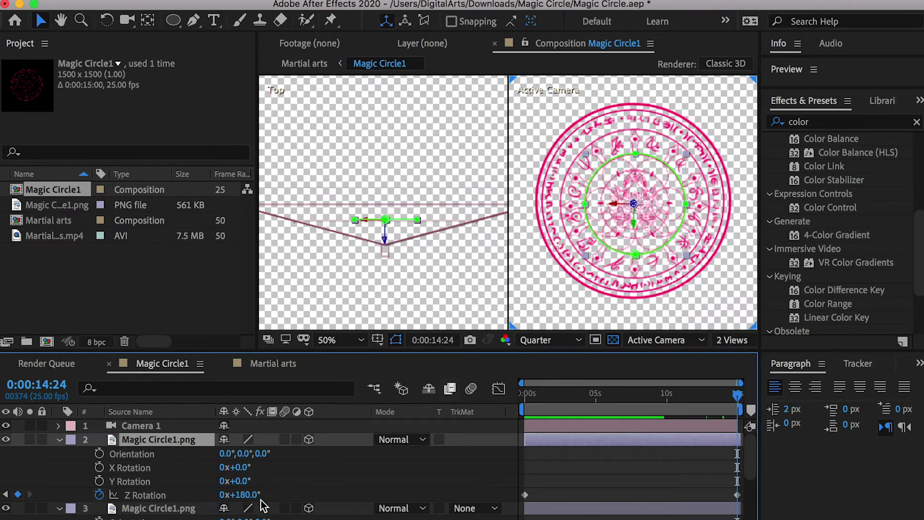
{"action": "left_click", "coordinate": [247, 494]}
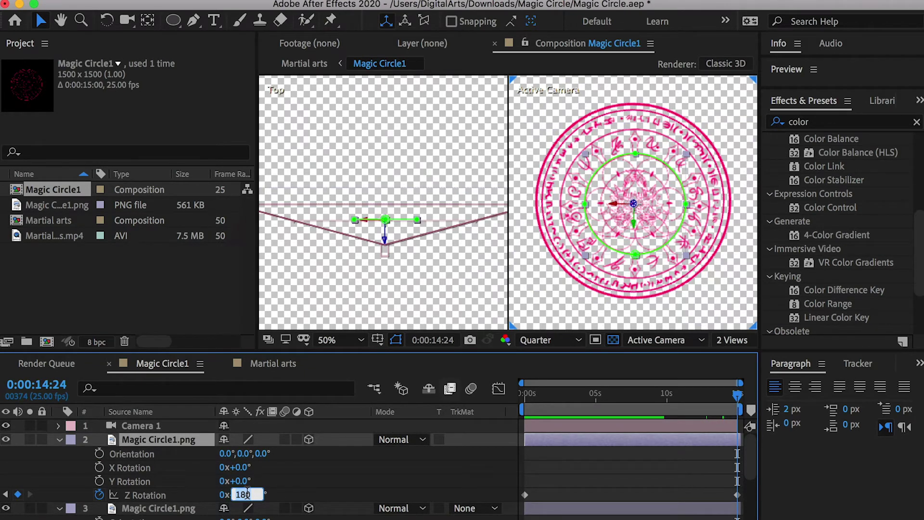
{"action": "type", "text": "240"}
{"action": "key", "text": "Return"}
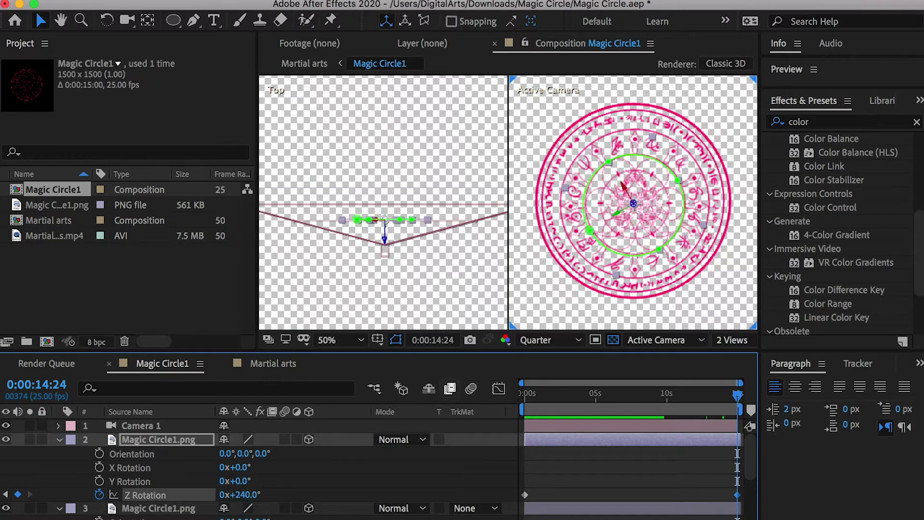
{"action": "key", "text": "space"}
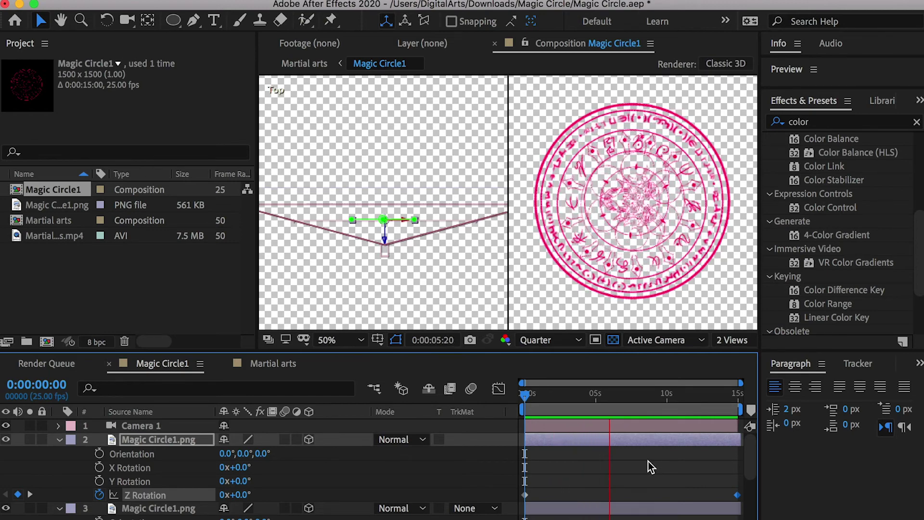
{"action": "key", "text": "space"}
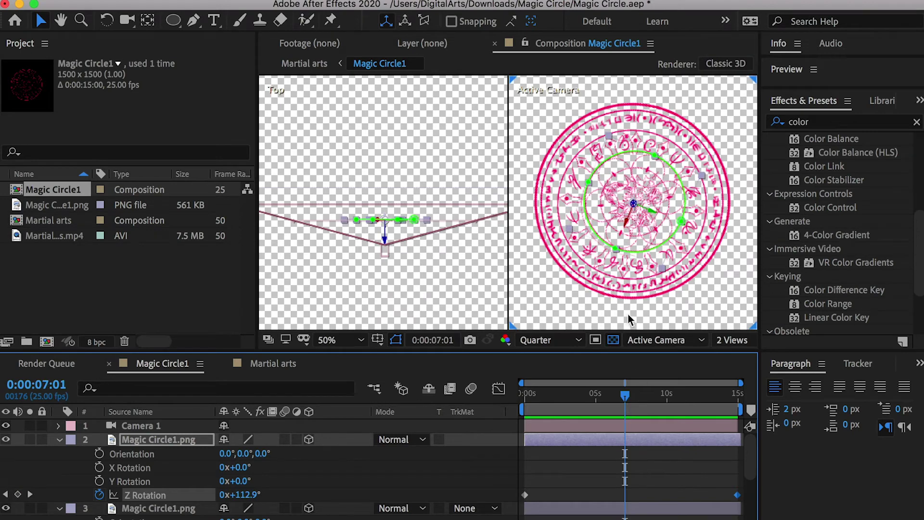
Step: Save the project, and set the Magic Circle1 layer's Y Orientation to 20° in the Martial arts composition
{"action": "key", "text": "super+s"}
{"action": "left_click_drag", "start_coordinate": [639, 398], "coordinate": [294, 379]}
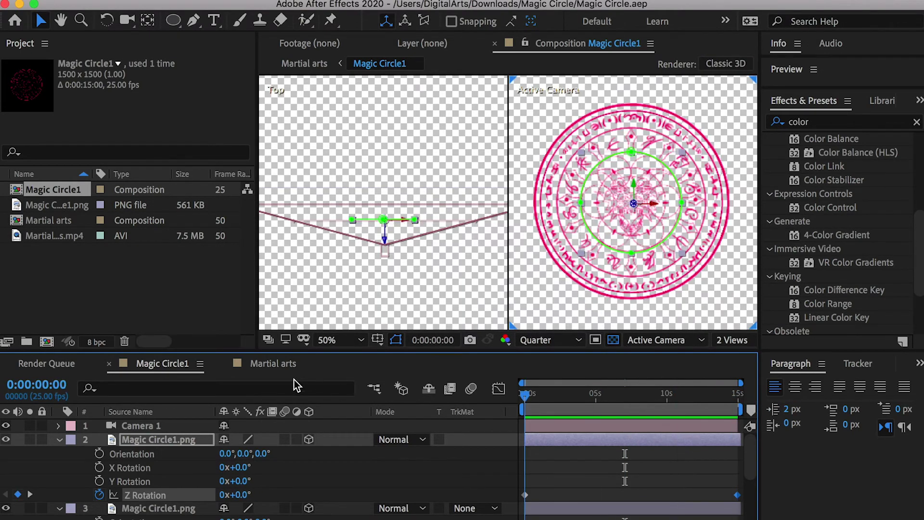
{"action": "left_click", "coordinate": [277, 364]}
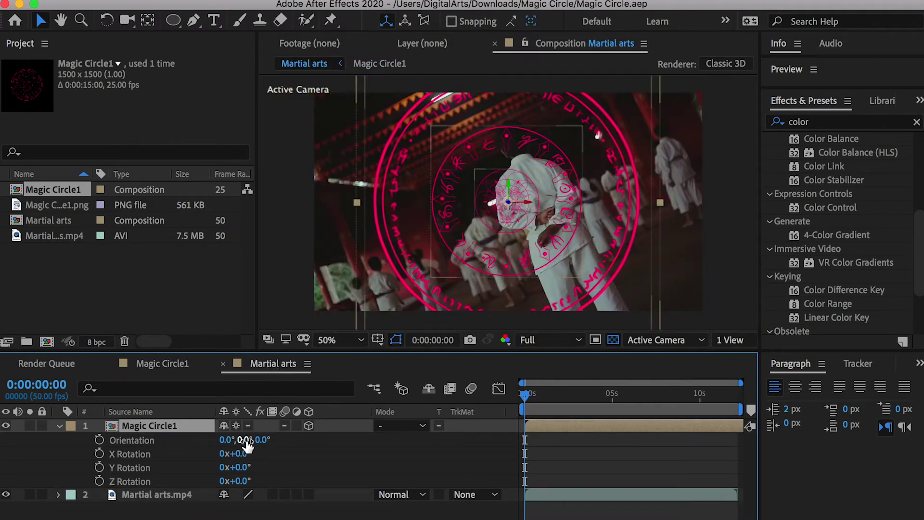
{"action": "left_click_drag", "start_coordinate": [242, 439], "coordinate": [231, 440]}
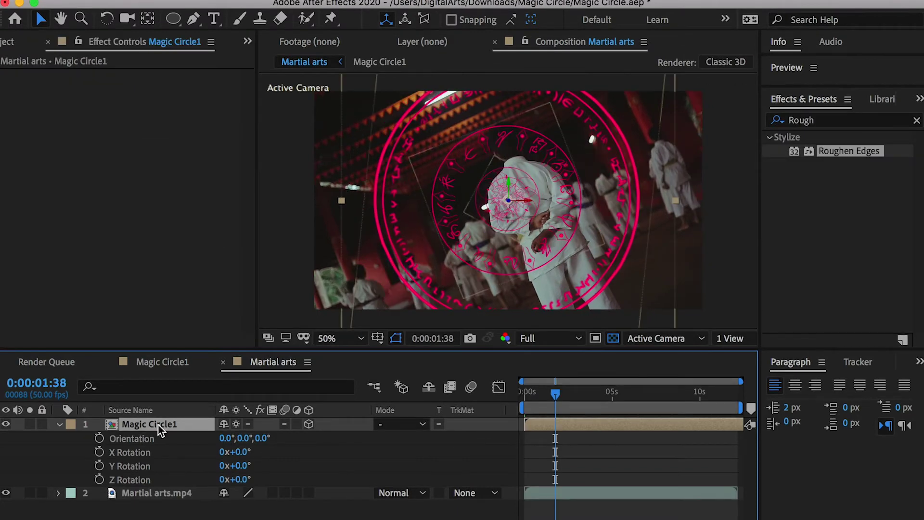
{"action": "left_click", "coordinate": [244, 438]}
{"action": "type", "text": "20"}
{"action": "key", "text": "Return"}
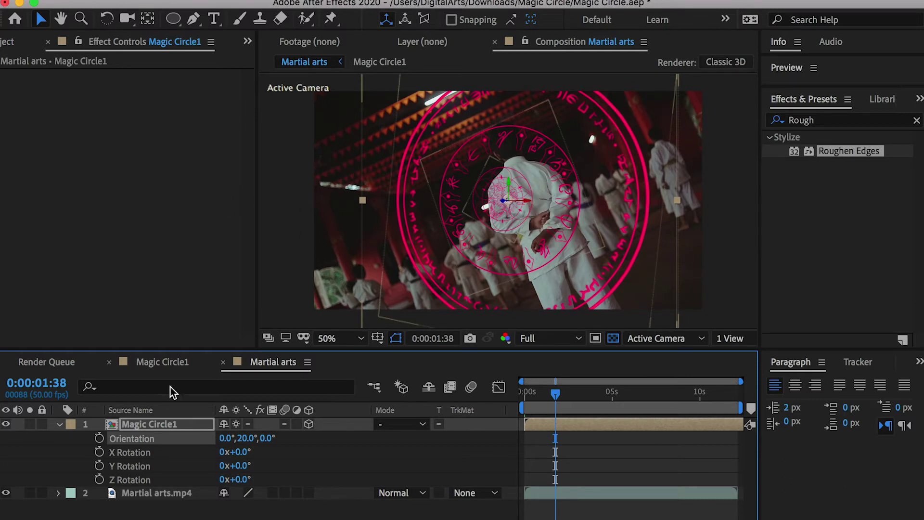
Step: Find the Roughen Edges effect and apply it to the Magic Circle1 layer in the Martial arts composition
{"action": "left_click", "coordinate": [159, 423]}
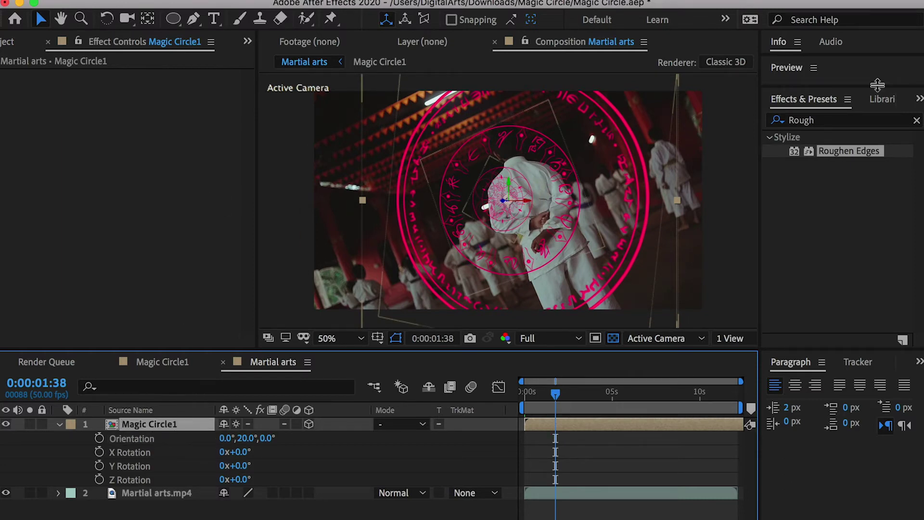
{"action": "left_click_drag", "start_coordinate": [821, 119], "coordinate": [787, 121]}
{"action": "type", "text": "rou"}
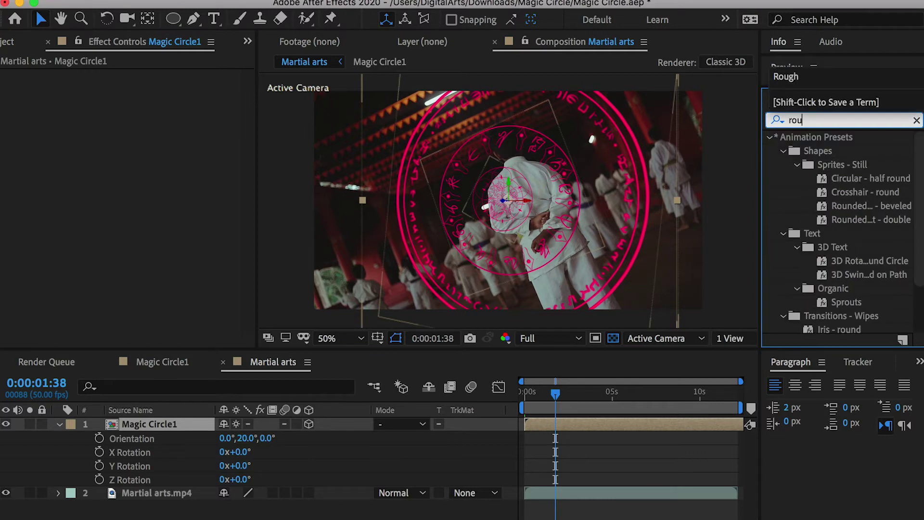
{"action": "type", "text": "g"}
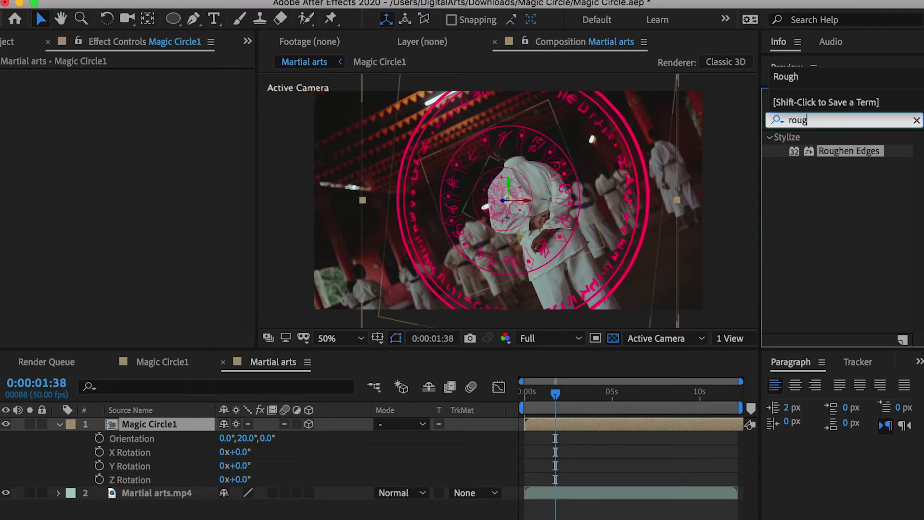
{"action": "left_click_drag", "start_coordinate": [867, 144], "coordinate": [121, 431]}
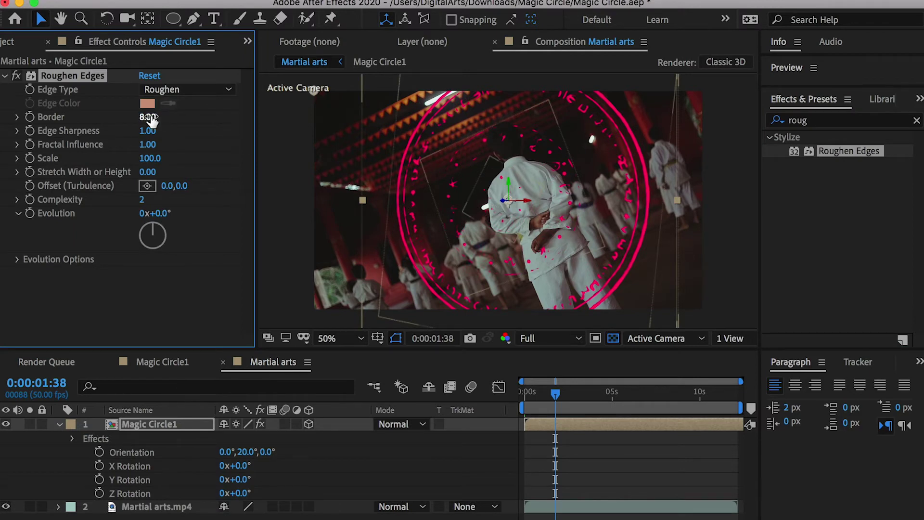
Step: Set Roughen Edges' Border to 2 and Edge Sharpness to 0.5, and compare the circle with the effect off and on
{"action": "left_click_drag", "start_coordinate": [143, 117], "coordinate": [139, 117]}
{"action": "left_click", "coordinate": [146, 117]}
{"action": "type", "text": "2"}
{"action": "key", "text": "Return"}
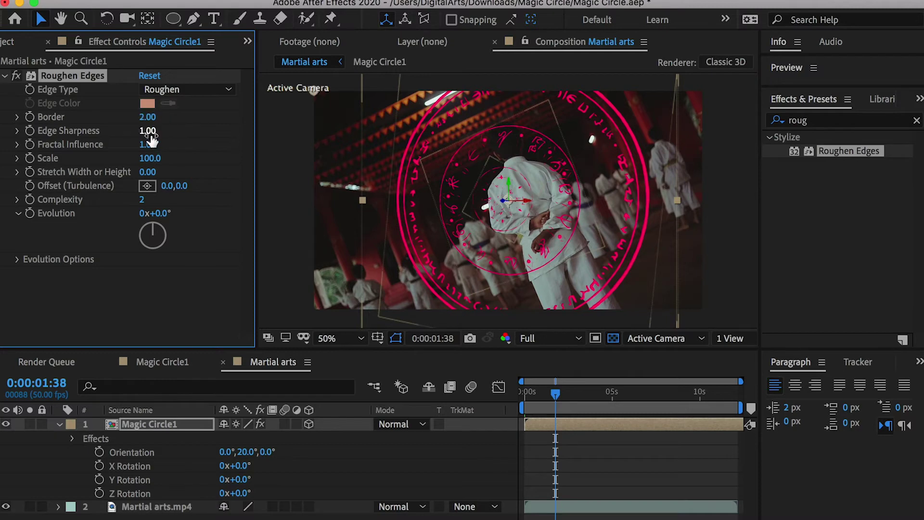
{"action": "left_click", "coordinate": [148, 132]}
{"action": "type", "text": "0.5"}
{"action": "key", "text": "Return"}
{"action": "left_click", "coordinate": [16, 76]}
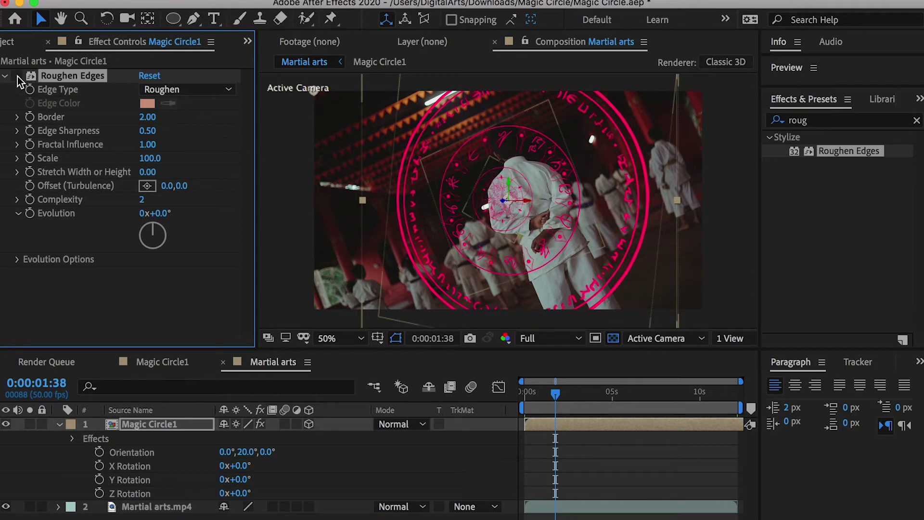
{"action": "left_click", "coordinate": [16, 76]}
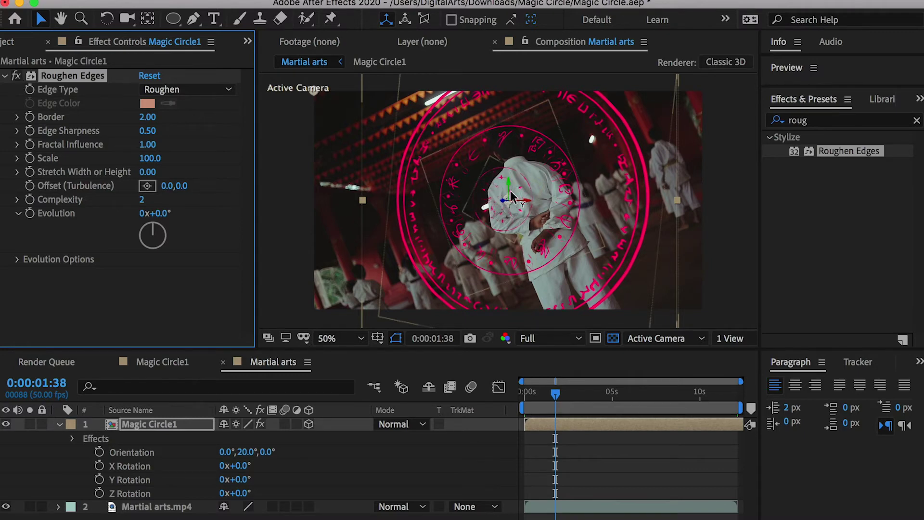
Step: Add keyframes for Roughen Edges' Border and Edge Sharpness at 0:00:00:00 on the Magic Circle1 layer
{"action": "left_click_drag", "start_coordinate": [555, 392], "coordinate": [524, 392]}
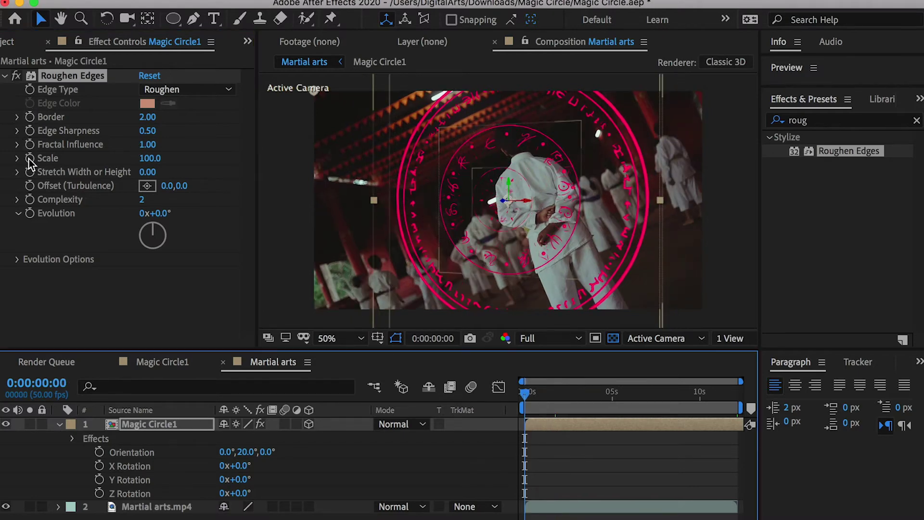
{"action": "left_click", "coordinate": [153, 424]}
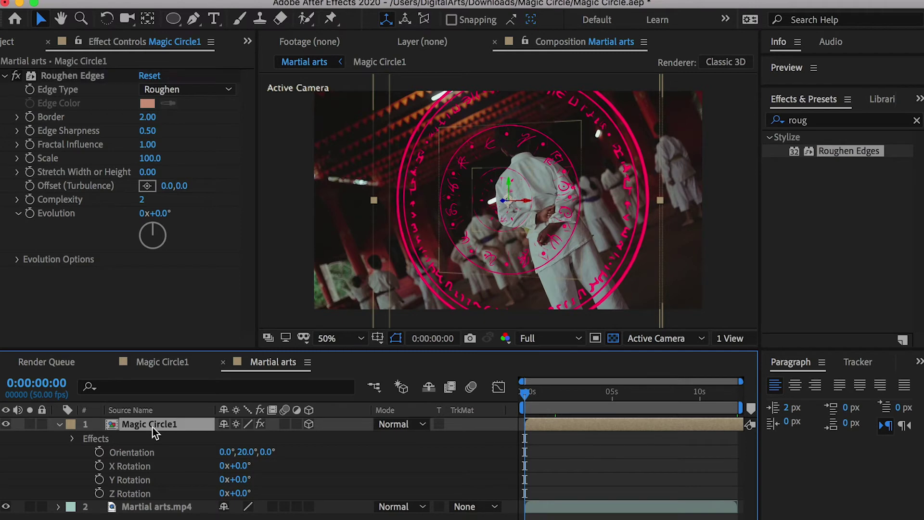
{"action": "key", "text": "e"}
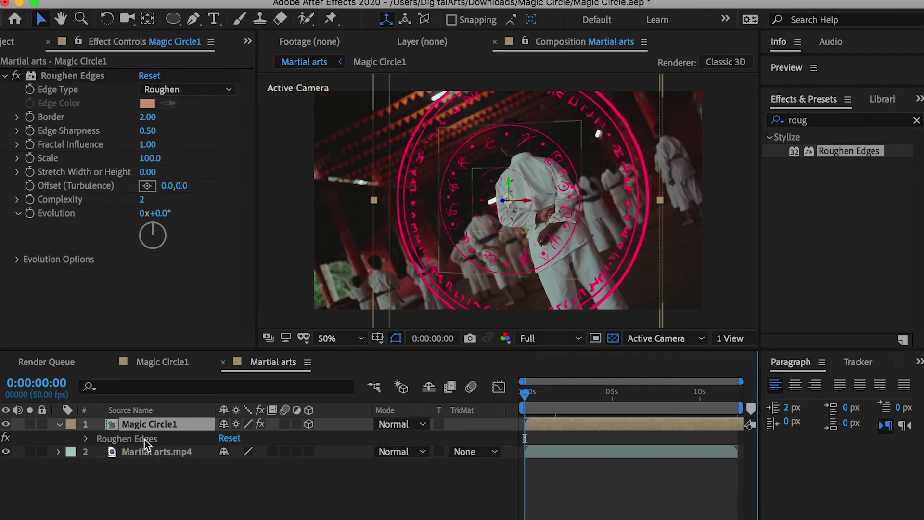
{"action": "left_click", "coordinate": [86, 438]}
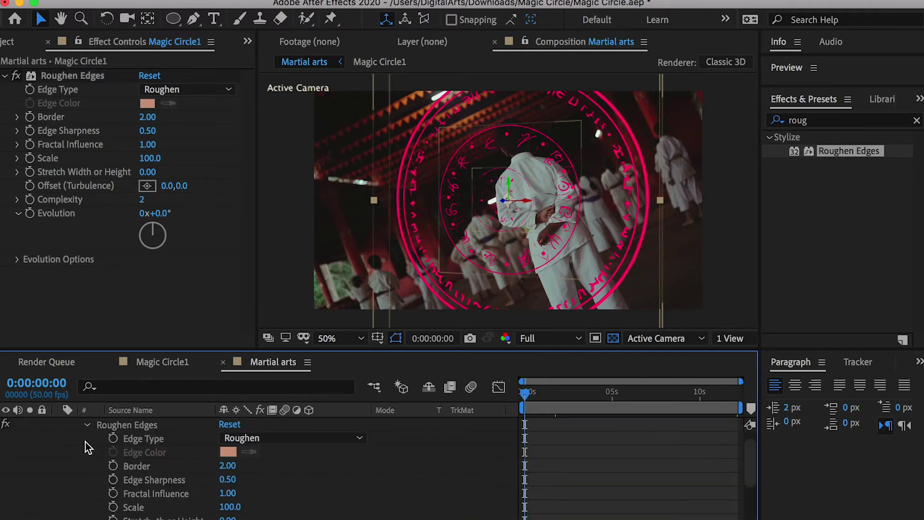
{"action": "left_click", "coordinate": [113, 466]}
{"action": "left_click", "coordinate": [113, 480]}
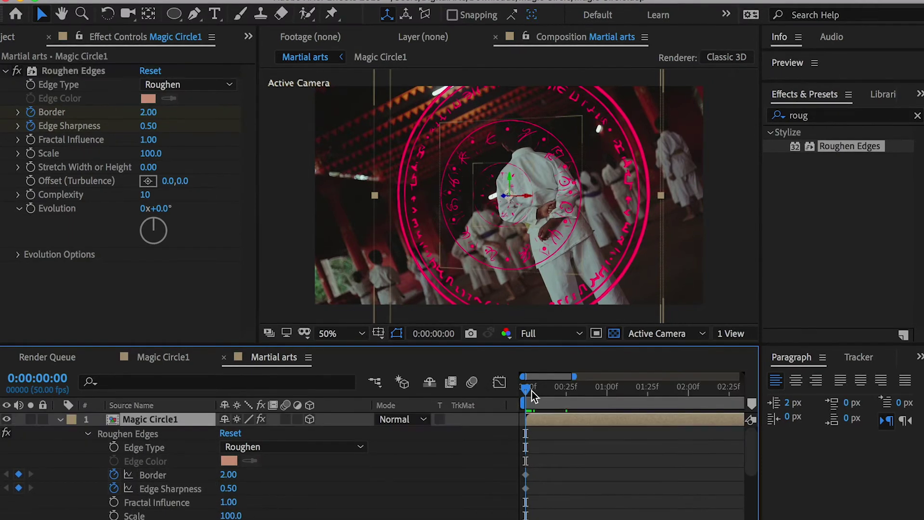
Step: At 0:00:00:25, keyframe Magic Circle1's Roughen Edges Border at 3 and Edge Sharpness at 0.6
{"action": "left_click_drag", "start_coordinate": [526, 396], "coordinate": [568, 390]}
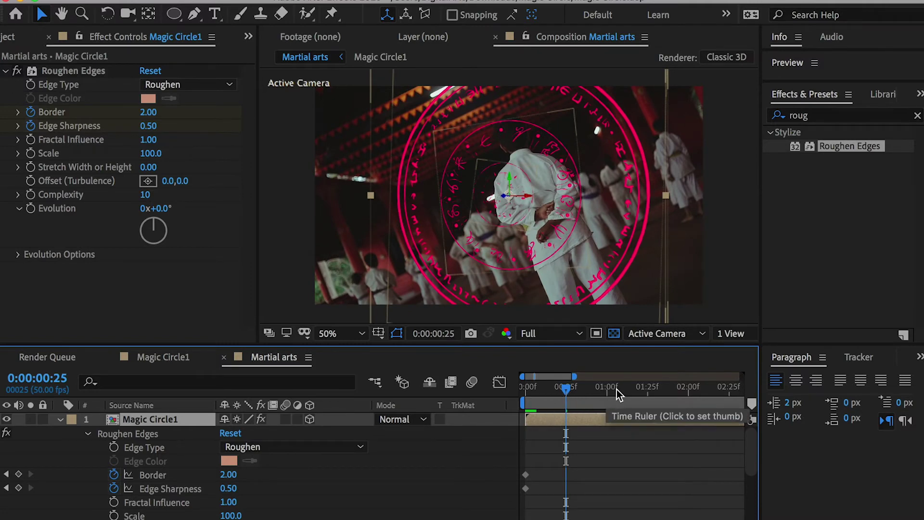
{"action": "left_click_drag", "start_coordinate": [610, 394], "coordinate": [566, 392]}
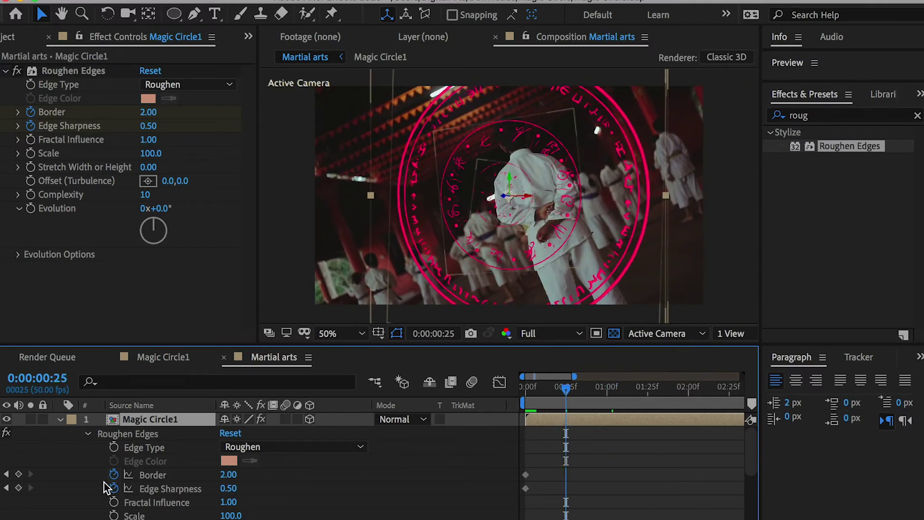
{"action": "left_click", "coordinate": [230, 476]}
{"action": "left_click", "coordinate": [270, 474]}
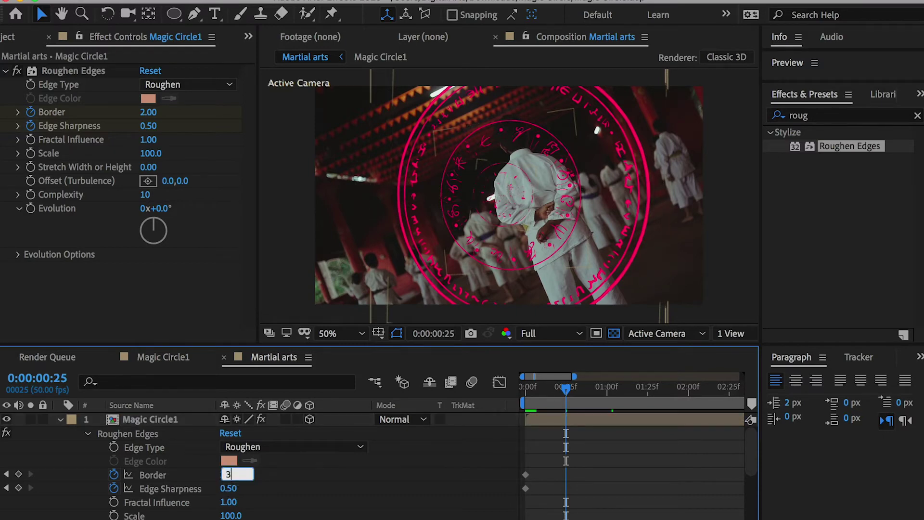
{"action": "type", "text": "3"}
{"action": "key", "text": "Return"}
{"action": "left_click", "coordinate": [227, 488]}
{"action": "type", "text": "0.5"}
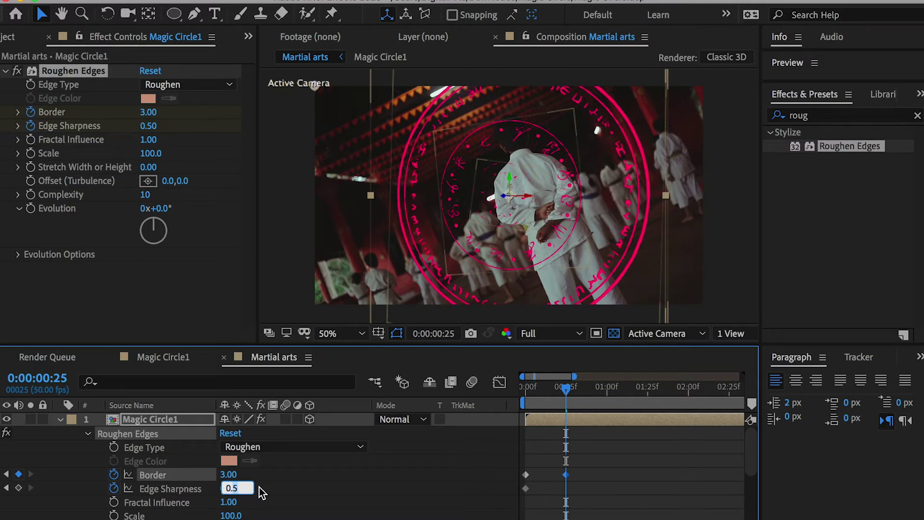
{"action": "left_click", "coordinate": [287, 478]}
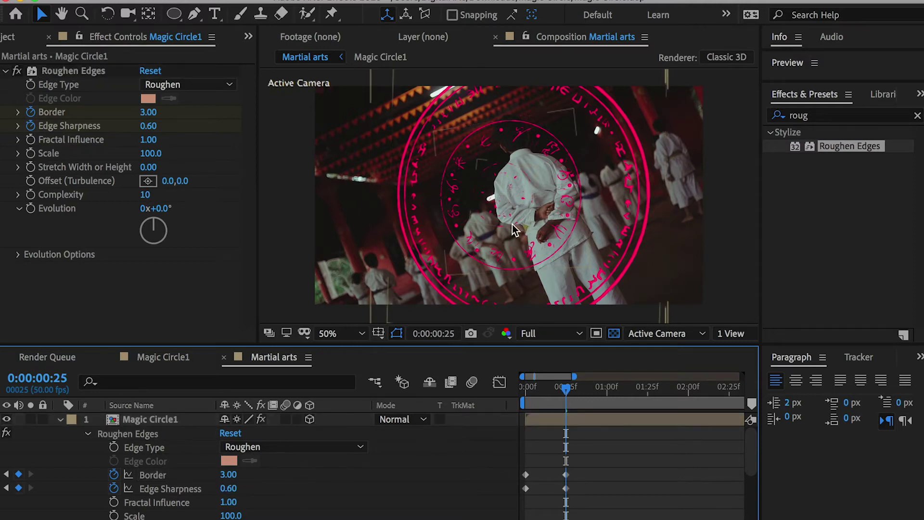
Step: Preview the roughened edge animation from the start with the circle magnified
{"action": "scroll", "coordinate": [508, 227], "scroll_direction": "up", "scroll_amount": 2}
{"action": "scroll", "coordinate": [508, 227], "scroll_direction": "up", "scroll_amount": 2}
{"action": "left_click_drag", "start_coordinate": [566, 388], "coordinate": [474, 392]}
{"action": "key", "text": "space"}
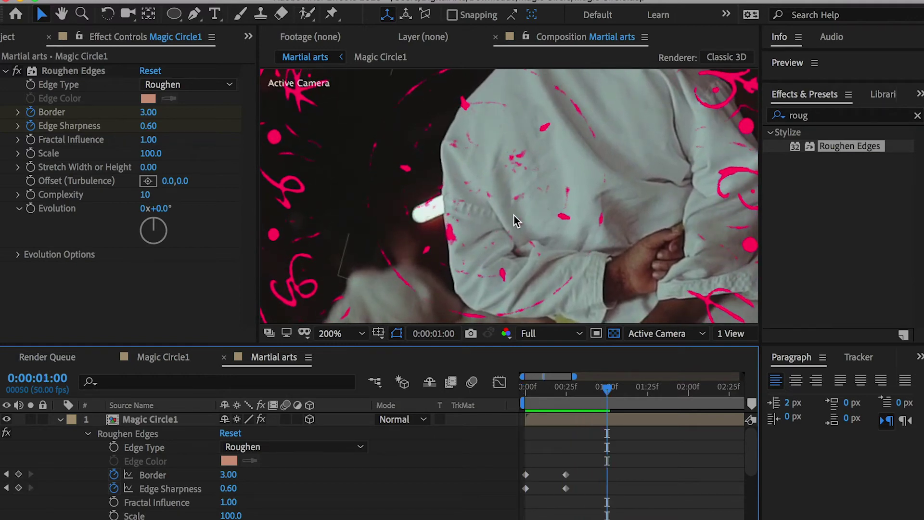
{"action": "scroll", "coordinate": [435, 182], "scroll_direction": "down", "scroll_amount": 4}
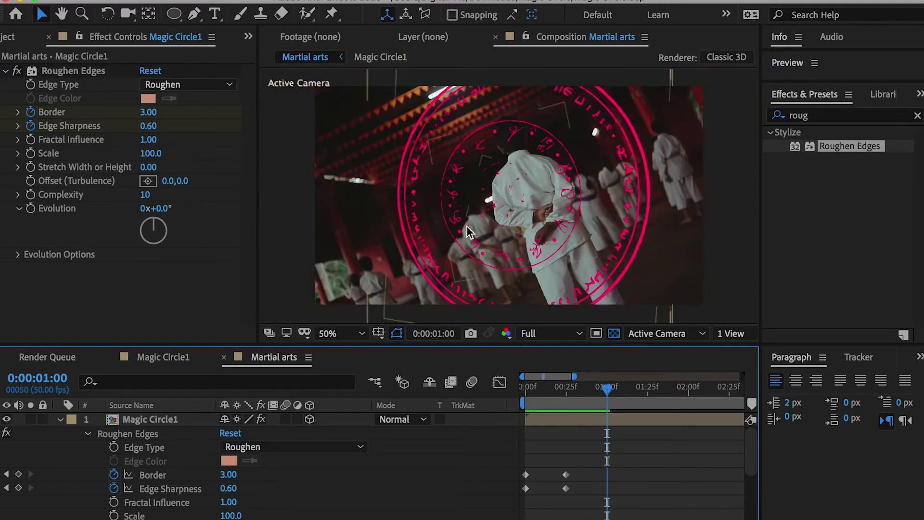
Step: Copy the first Border and Edge Sharpness keyframes to 0:00:01:00
{"action": "left_click_drag", "start_coordinate": [572, 387], "coordinate": [605, 392]}
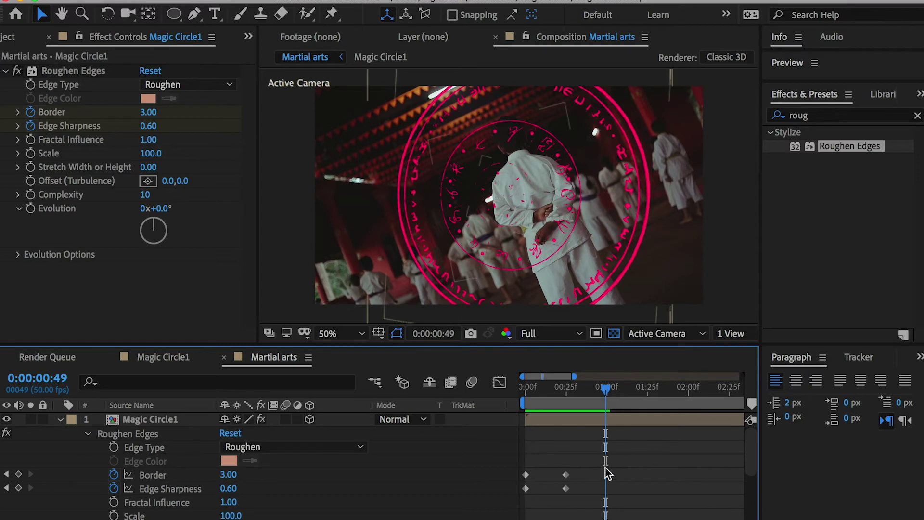
{"action": "left_click", "coordinate": [607, 388]}
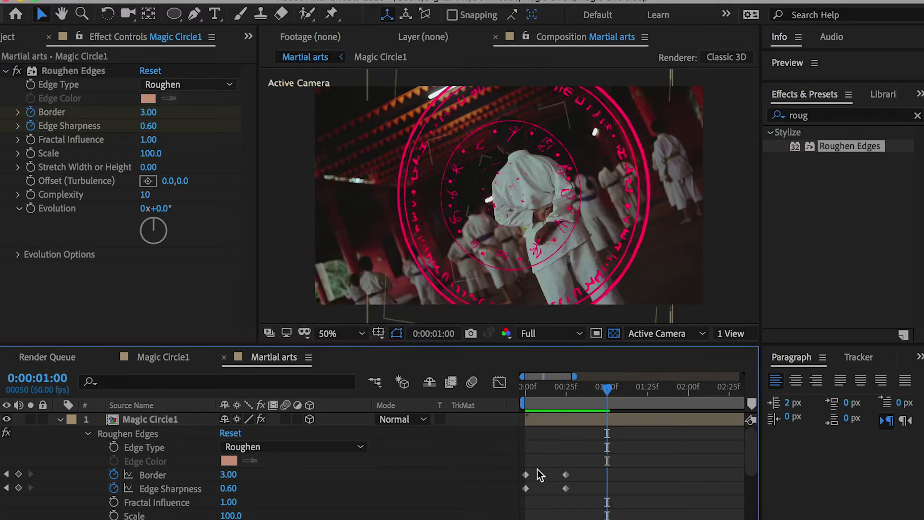
{"action": "left_click", "coordinate": [526, 475]}
{"action": "key", "text": "ctrl+v"}
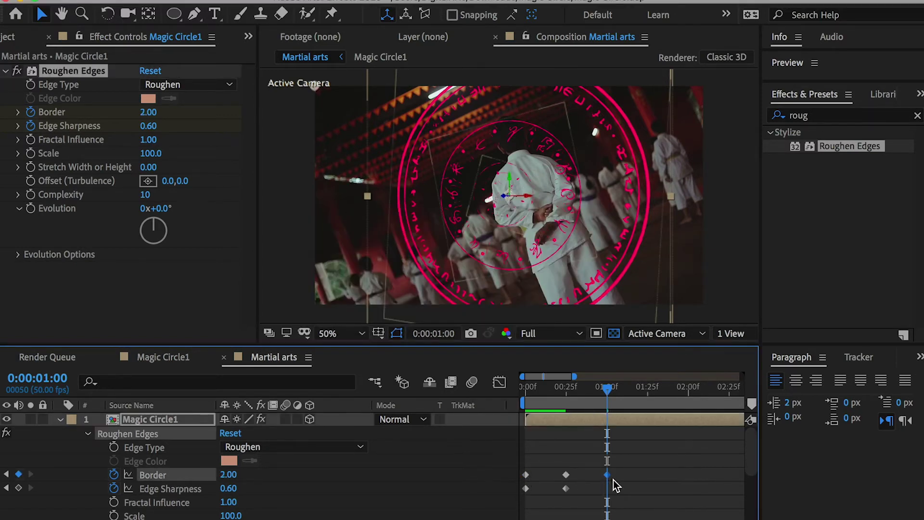
{"action": "left_click", "coordinate": [526, 488]}
{"action": "key", "text": "ctrl+c"}
{"action": "key", "text": "ctrl+v"}
{"action": "scroll", "coordinate": [640, 444], "scroll_direction": "down", "scroll_amount": 1}
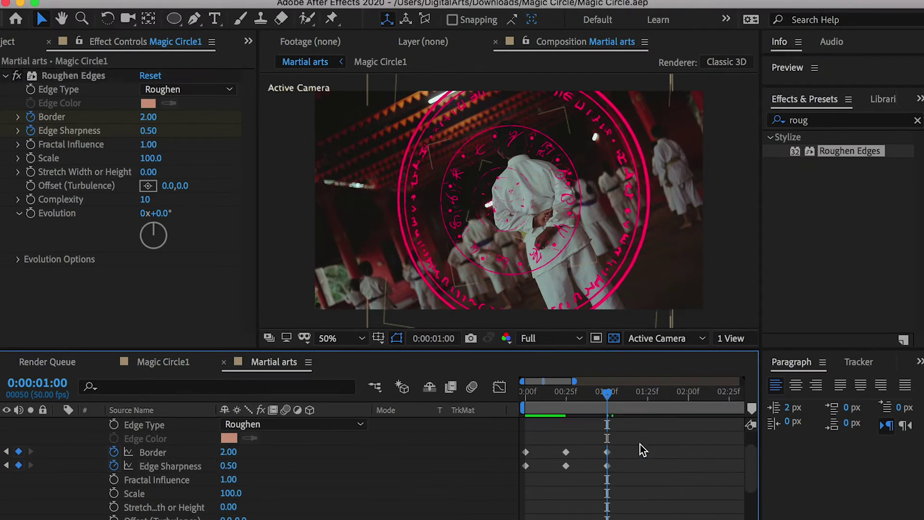
Step: Duplicate all existing Border and Edge Sharpness keyframes at 0:00:01:00, and the extended set again at 0:00:02:00
{"action": "left_click_drag", "start_coordinate": [631, 427], "coordinate": [511, 485]}
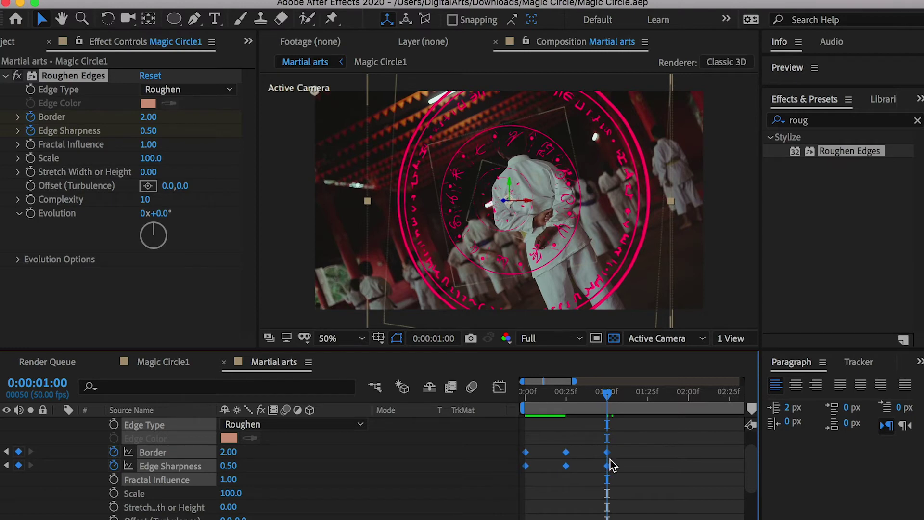
{"action": "key", "text": "ctrl+v"}
{"action": "left_click_drag", "start_coordinate": [719, 448], "coordinate": [516, 470]}
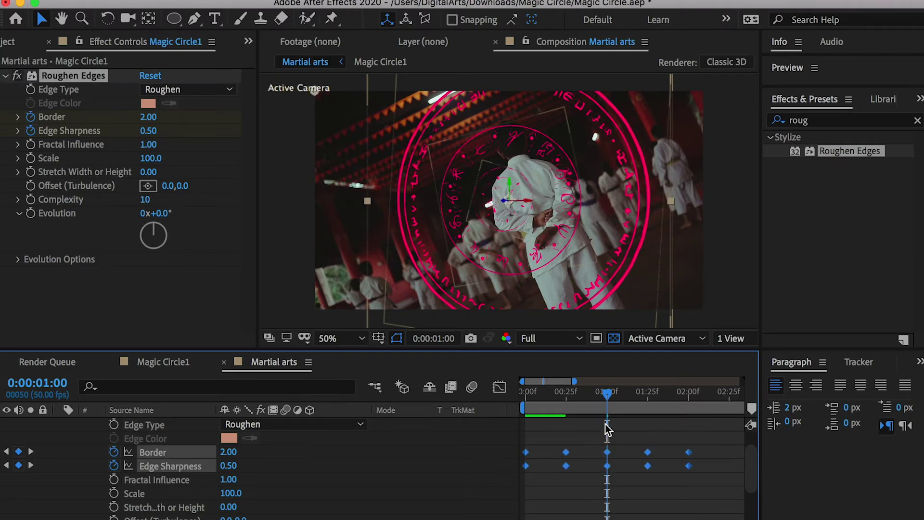
{"action": "left_click_drag", "start_coordinate": [653, 394], "coordinate": [689, 397]}
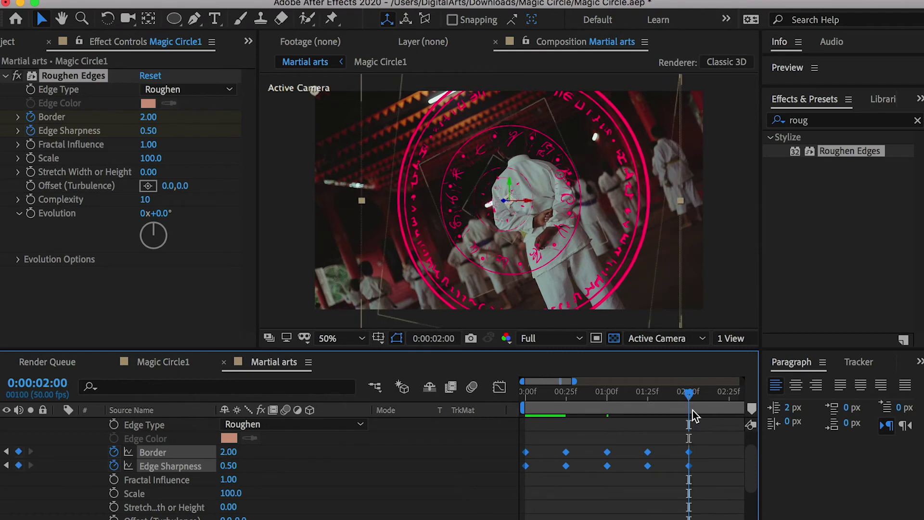
{"action": "key", "text": "ctrl+v"}
Step: Duplicate the whole run of Border and Edge Sharpness keyframes at 0:00:04:00 and again at 0:00:08:00
{"action": "left_click_drag", "start_coordinate": [574, 381], "coordinate": [716, 377]}
{"action": "left_click", "coordinate": [602, 394]}
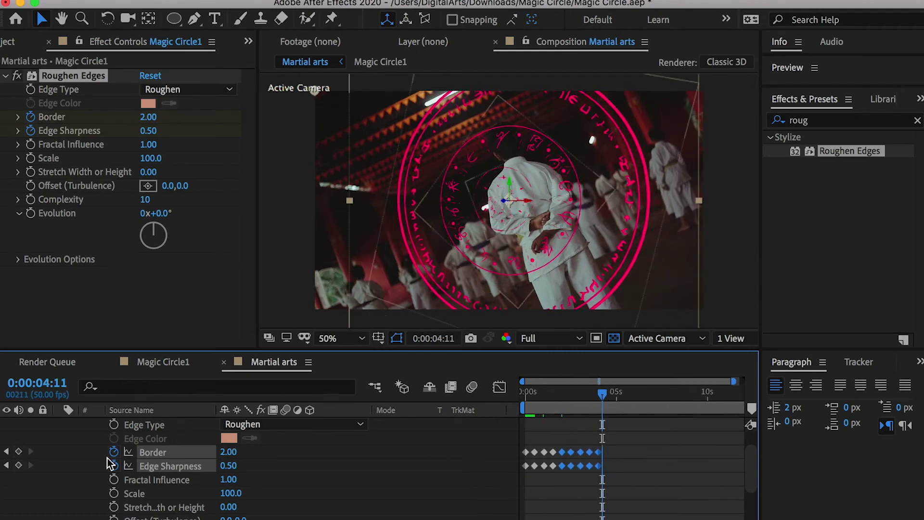
{"action": "left_click", "coordinate": [6, 451]}
{"action": "left_click_drag", "start_coordinate": [619, 447], "coordinate": [512, 471]}
{"action": "key", "text": "ctrl+c"}
{"action": "key", "text": "ctrl+v"}
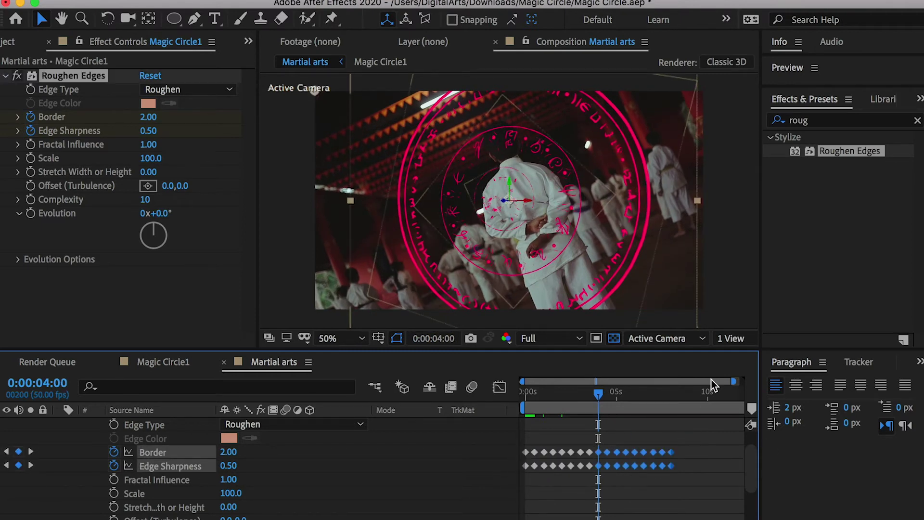
{"action": "left_click", "coordinate": [680, 391]}
{"action": "left_click", "coordinate": [6, 450]}
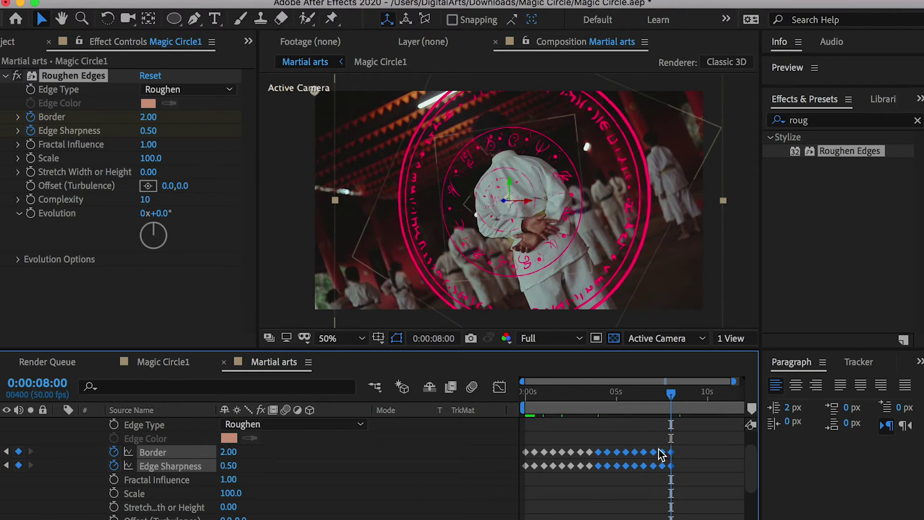
{"action": "left_click_drag", "start_coordinate": [687, 447], "coordinate": [532, 470]}
{"action": "key", "text": "ctrl+c"}
{"action": "key", "text": "ctrl+v"}
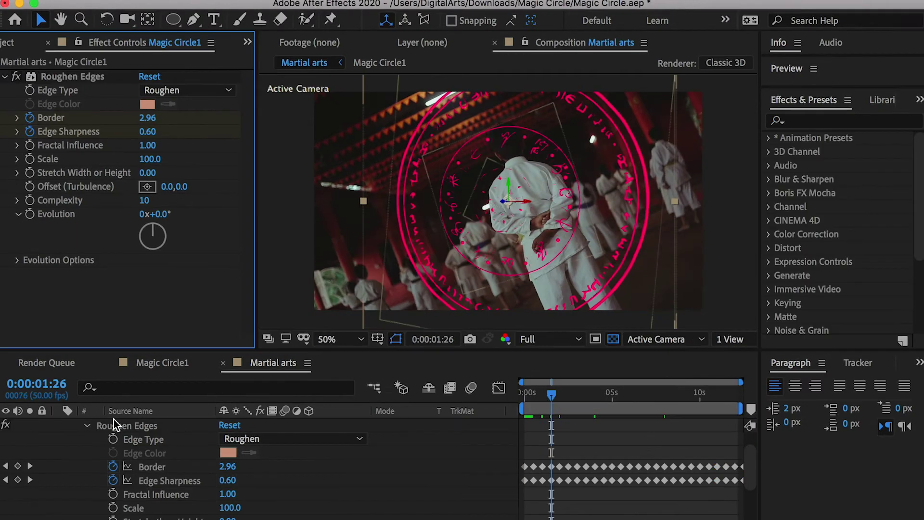
Step: Collapse the Roughen Edges properties, and find and apply the Turbulent Noise effect to the Magic Circle1 layer
{"action": "left_click", "coordinate": [87, 425]}
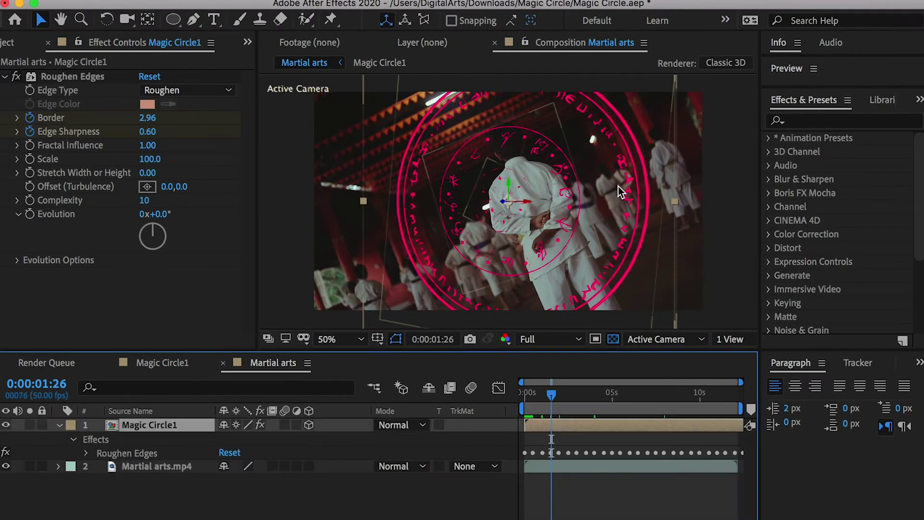
{"action": "left_click", "coordinate": [804, 120]}
{"action": "type", "text": "turb"}
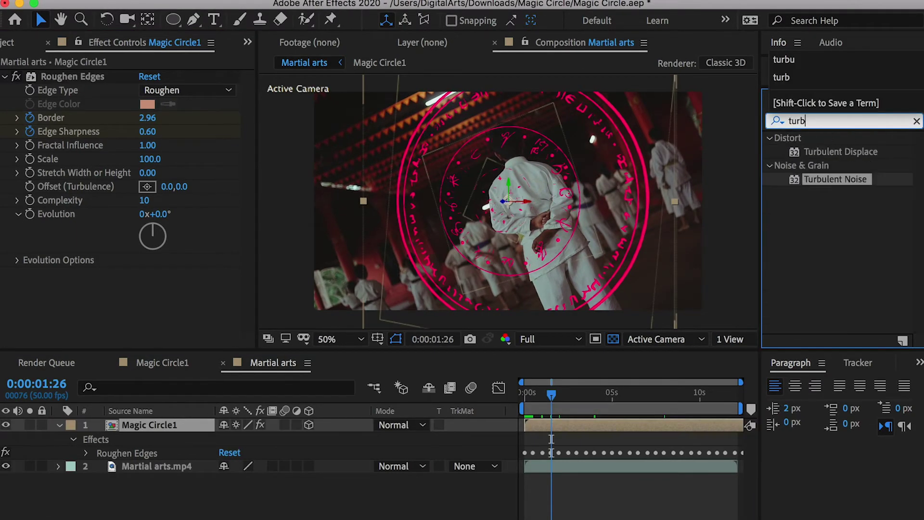
{"action": "left_click_drag", "start_coordinate": [834, 179], "coordinate": [157, 425]}
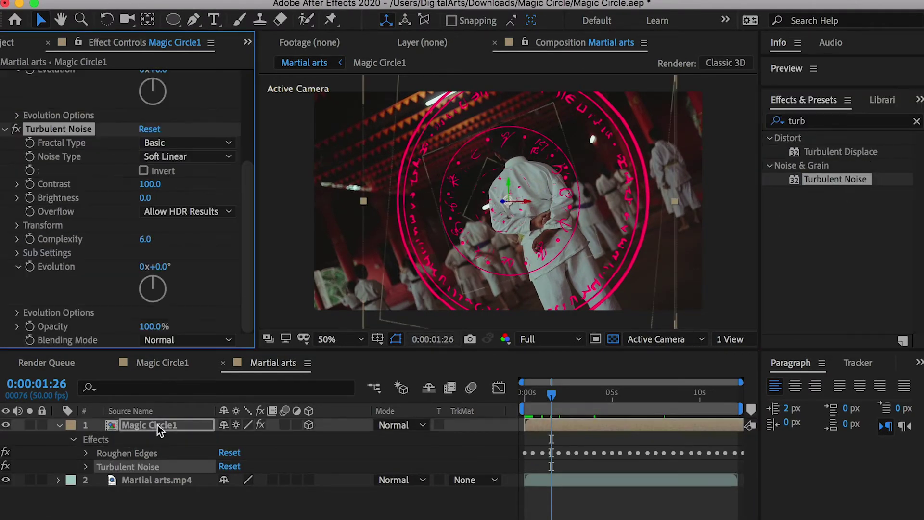
Step: Set Turbulent Noise's Contrast to 518 and Brightness to 43
{"action": "left_click_drag", "start_coordinate": [147, 185], "coordinate": [210, 185]}
{"action": "left_click_drag", "start_coordinate": [147, 190], "coordinate": [243, 189]}
{"action": "left_click_drag", "start_coordinate": [149, 185], "coordinate": [243, 189]}
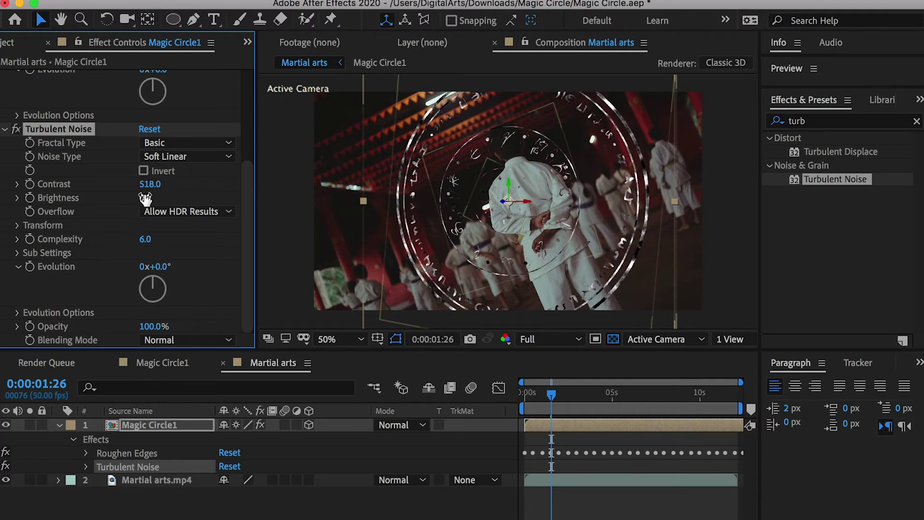
{"action": "left_click_drag", "start_coordinate": [145, 198], "coordinate": [266, 202]}
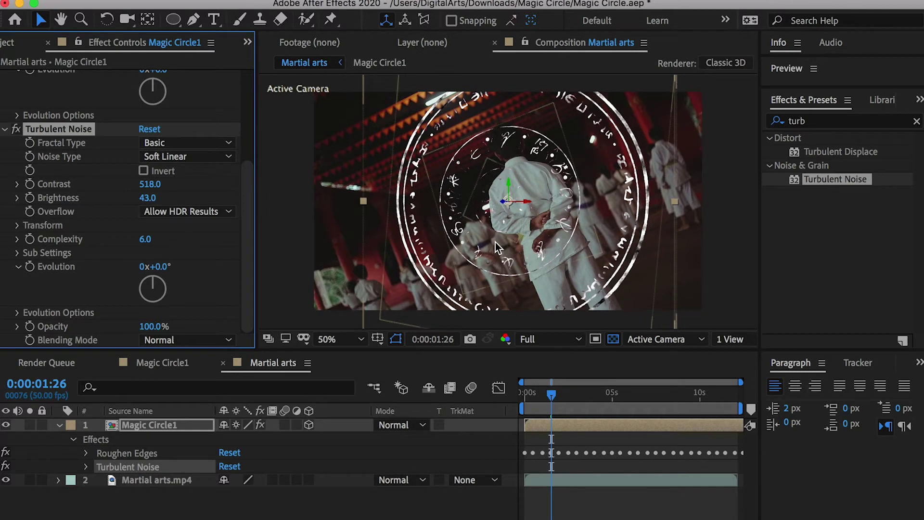
Step: Inspect the noise texture on the rings up close and raise Turbulent Noise's Contrast to 677
{"action": "key", "text": "period"}
{"action": "key", "text": "period"}
{"action": "key", "text": "period"}
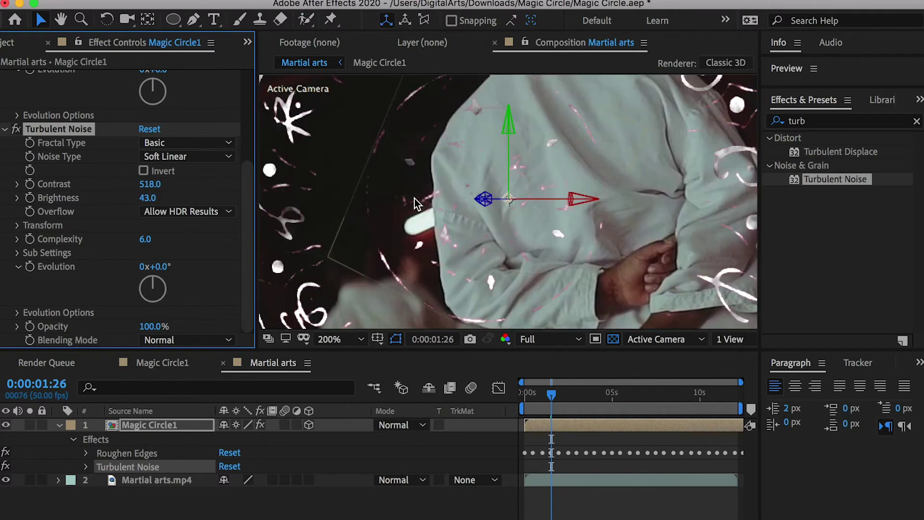
{"action": "key", "text": "comma"}
{"action": "left_click_drag", "start_coordinate": [564, 98], "coordinate": [392, 78]}
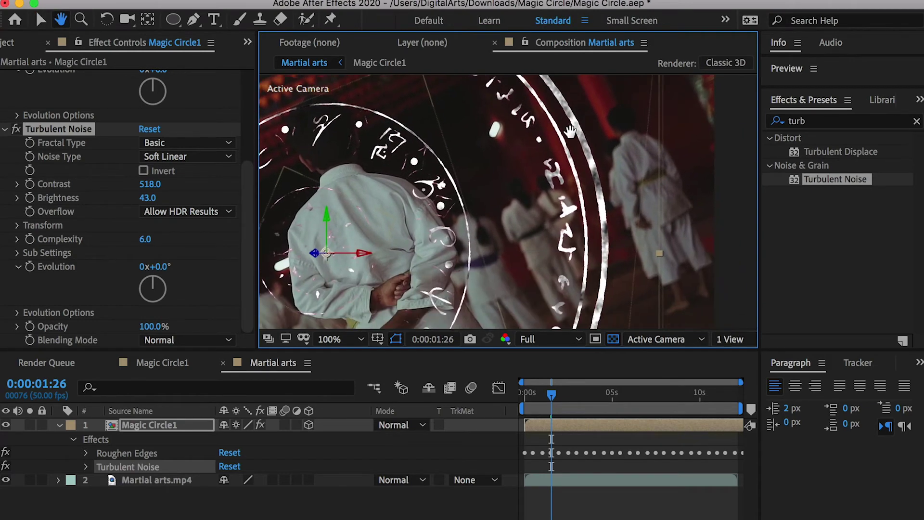
{"action": "left_click_drag", "start_coordinate": [150, 183], "coordinate": [213, 192]}
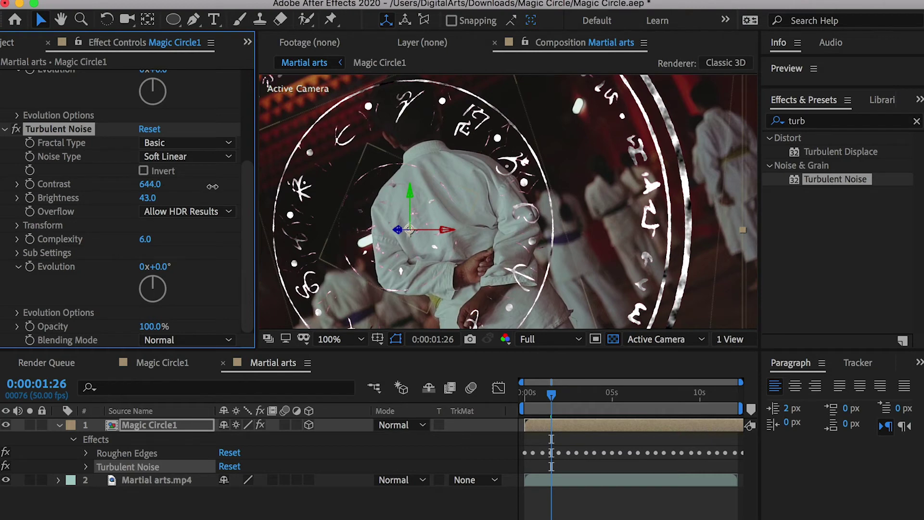
{"action": "left_click_drag", "start_coordinate": [159, 182], "coordinate": [150, 197]}
{"action": "scroll", "coordinate": [555, 199], "scroll_direction": "down", "scroll_amount": 2}
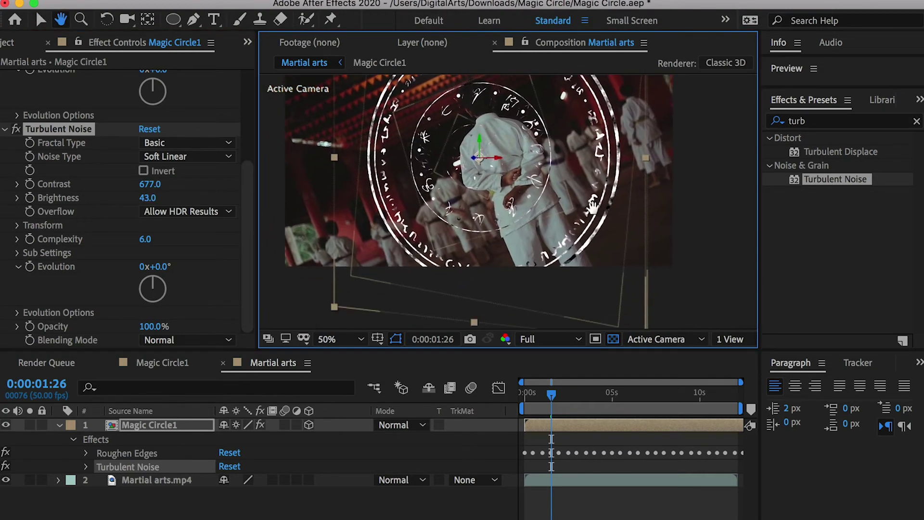
Step: Keyframe Turbulent Noise's Evolution at 0° at 0:00:00:00 and at 255° at 0:00:12:08
{"action": "left_click", "coordinate": [554, 420]}
{"action": "key", "text": "Home"}
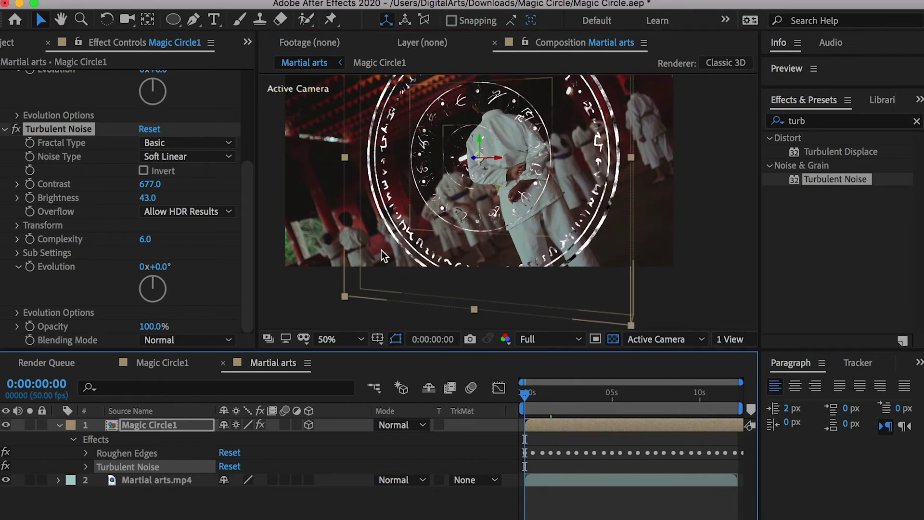
{"action": "left_click", "coordinate": [86, 466]}
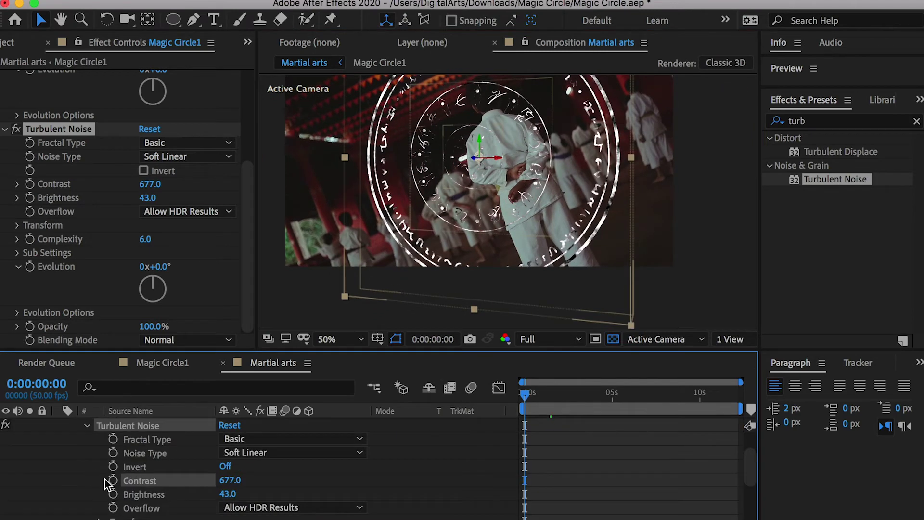
{"action": "scroll", "coordinate": [126, 496], "scroll_direction": "down", "scroll_amount": 1}
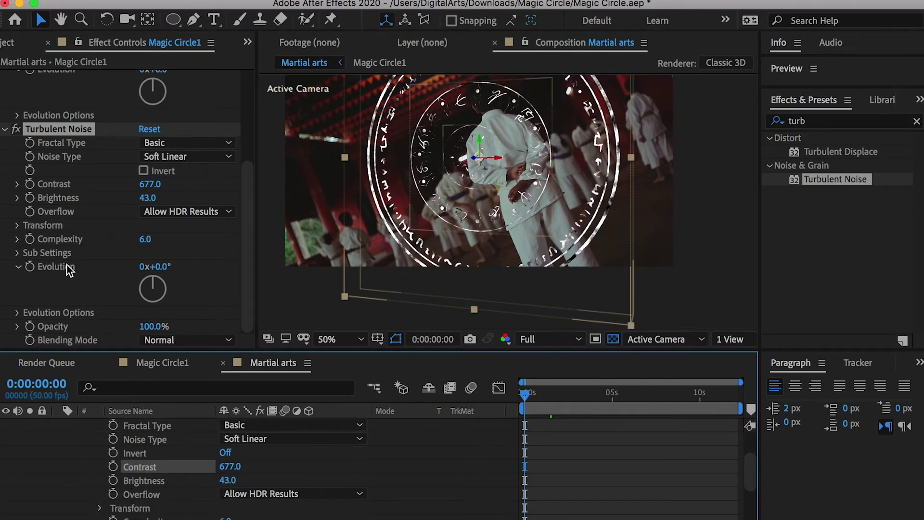
{"action": "scroll", "coordinate": [525, 447], "scroll_direction": "down", "scroll_amount": 3}
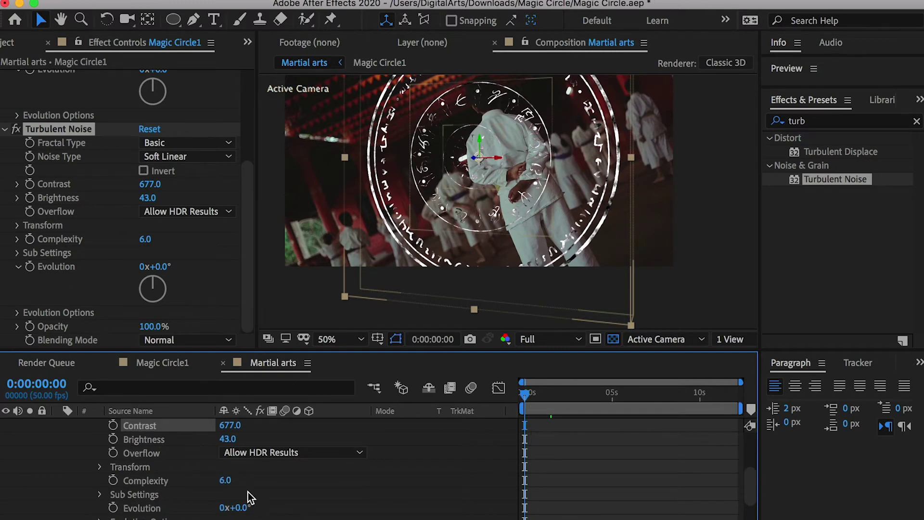
{"action": "scroll", "coordinate": [248, 493], "scroll_direction": "down", "scroll_amount": 3}
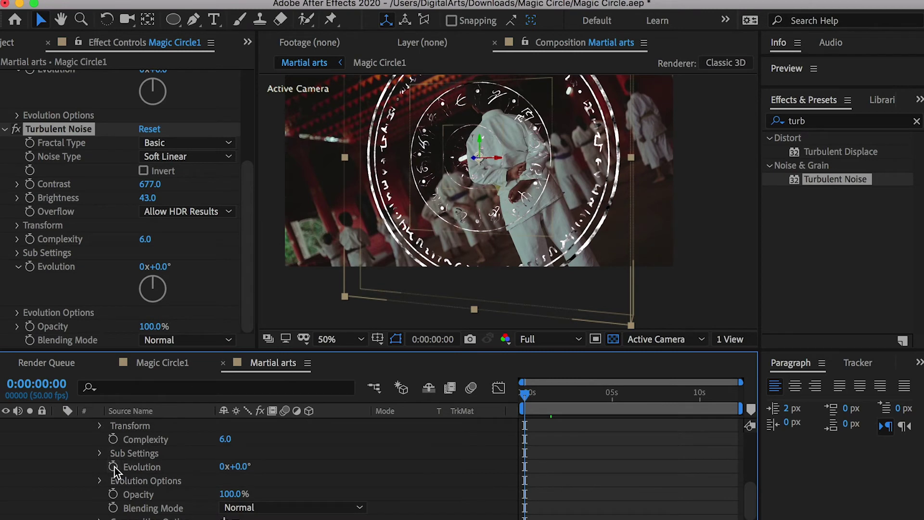
{"action": "left_click", "coordinate": [34, 267]}
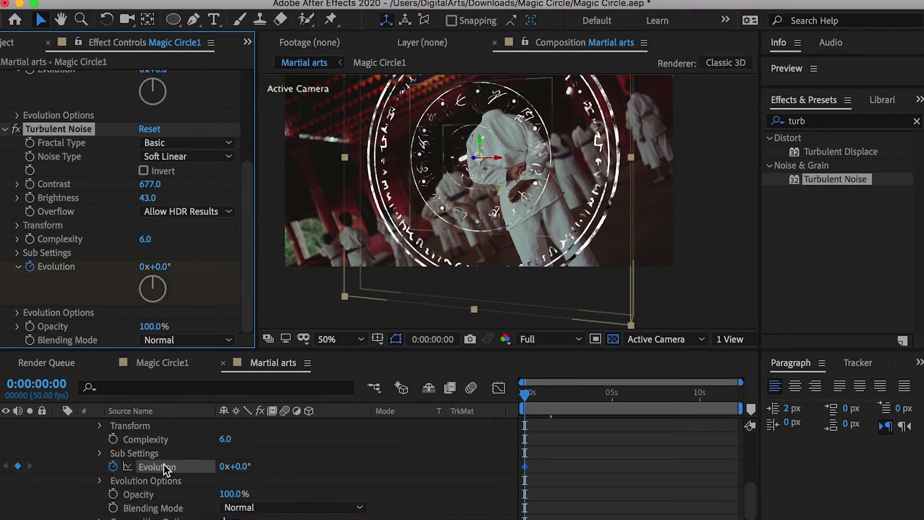
{"action": "left_click_drag", "start_coordinate": [709, 390], "coordinate": [752, 394]}
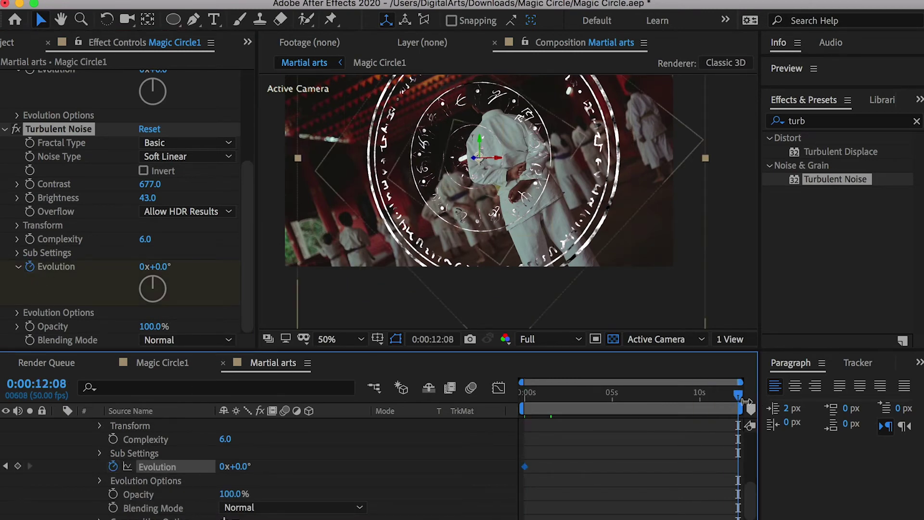
{"action": "left_click_drag", "start_coordinate": [154, 267], "coordinate": [407, 202]}
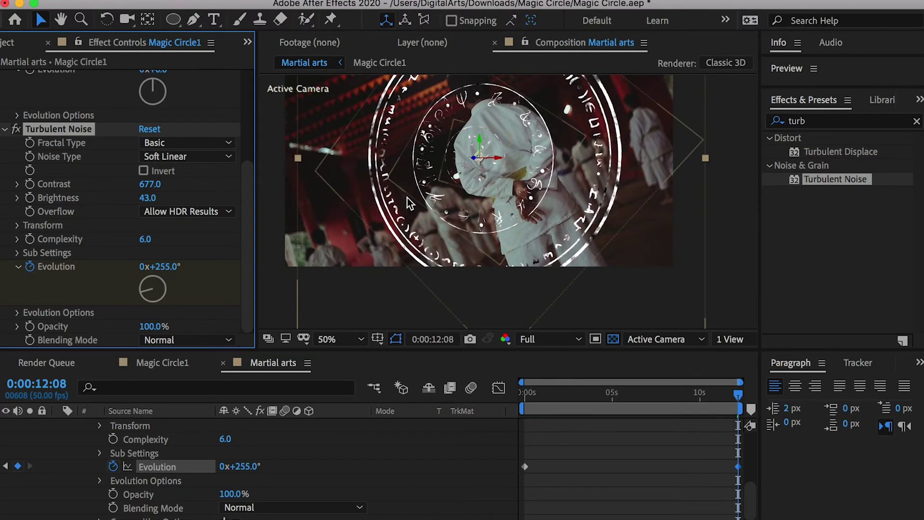
Step: Set Turbulent Noise's Evolution keyframe at 0:00:12:08 to 300°
{"action": "left_click", "coordinate": [166, 267]}
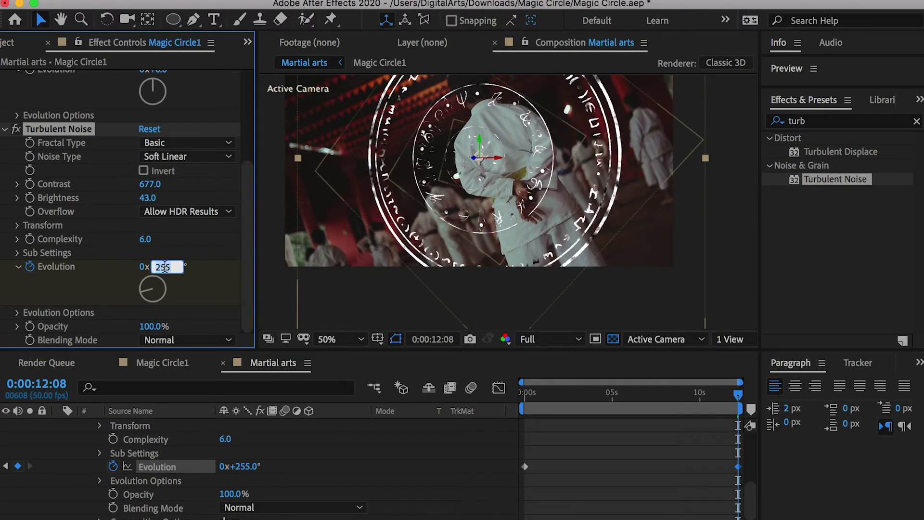
{"action": "type", "text": "300"}
{"action": "key", "text": "Return"}
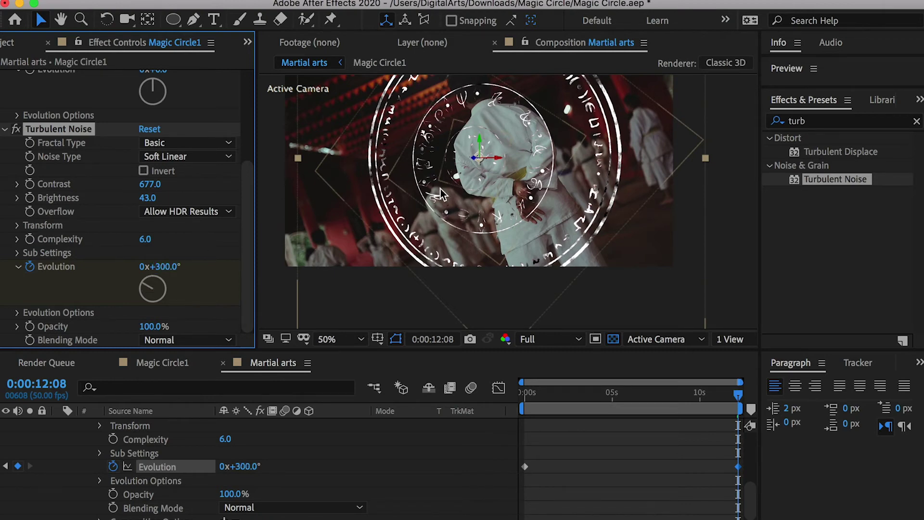
{"action": "scroll", "coordinate": [441, 235], "scroll_direction": "up", "scroll_amount": 3}
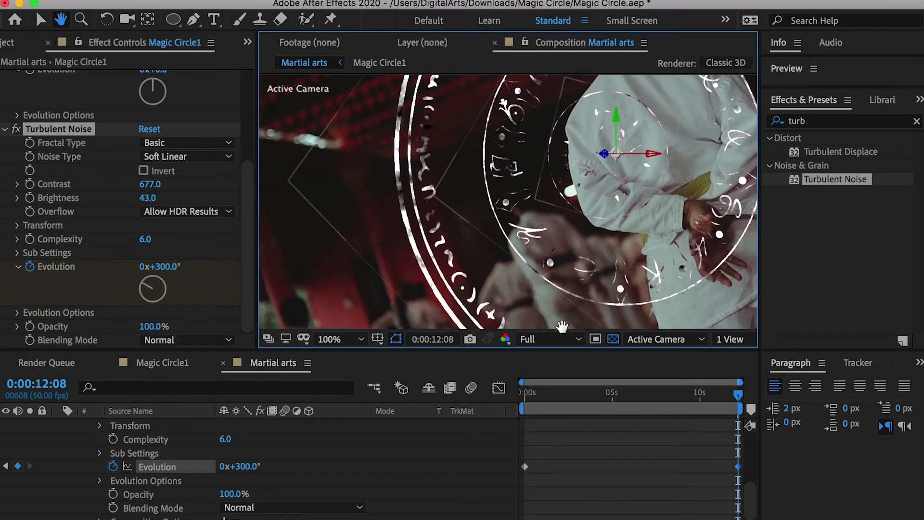
Step: Try a slightly higher Evolution value on the starting keyframe at 0:00:00:00, and return it to 0°
{"action": "left_click_drag", "start_coordinate": [570, 391], "coordinate": [511, 397]}
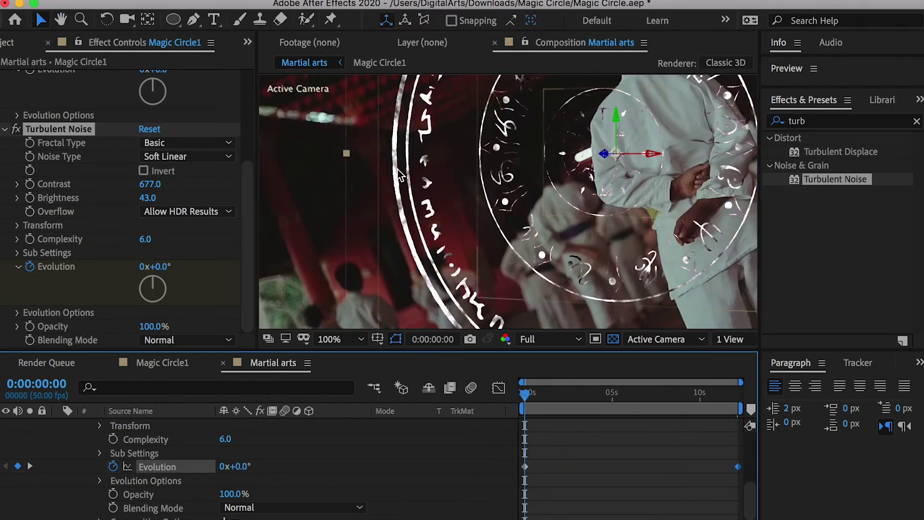
{"action": "mouse_move", "coordinate": [166, 267]}
{"action": "left_mouse_down"}
{"action": "mouse_move", "coordinate": [176, 266]}
{"action": "mouse_move", "coordinate": [159, 265]}
{"action": "mouse_move", "coordinate": [184, 266]}
{"action": "left_mouse_up"}
{"action": "left_click", "coordinate": [162, 269]}
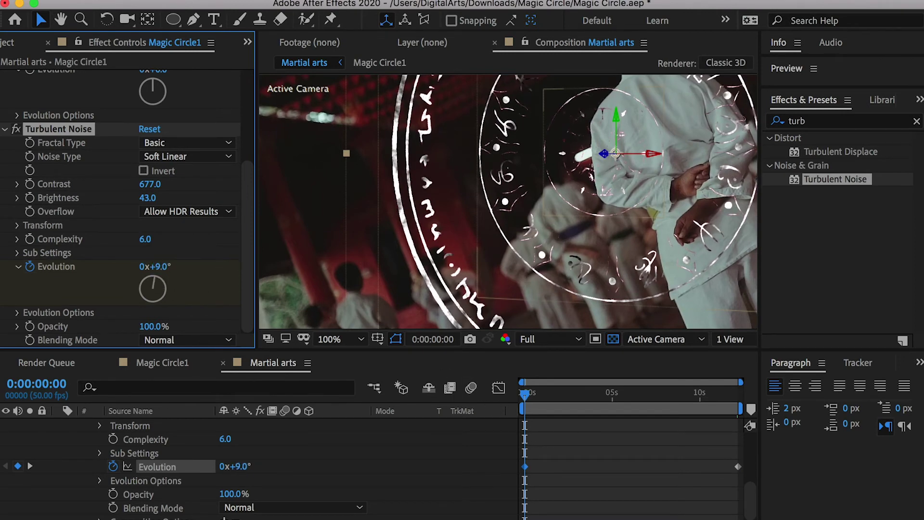
{"action": "left_click", "coordinate": [162, 266]}
{"action": "type", "text": "0"}
{"action": "key", "text": "Return"}
Step: Move the current time to 0:00:11:17 and collapse the Magic Circle1 layer's properties and the Roughen Edges settings
{"action": "left_click_drag", "start_coordinate": [537, 403], "coordinate": [724, 394]}
{"action": "scroll", "coordinate": [498, 248], "scroll_direction": "down", "scroll_amount": 4}
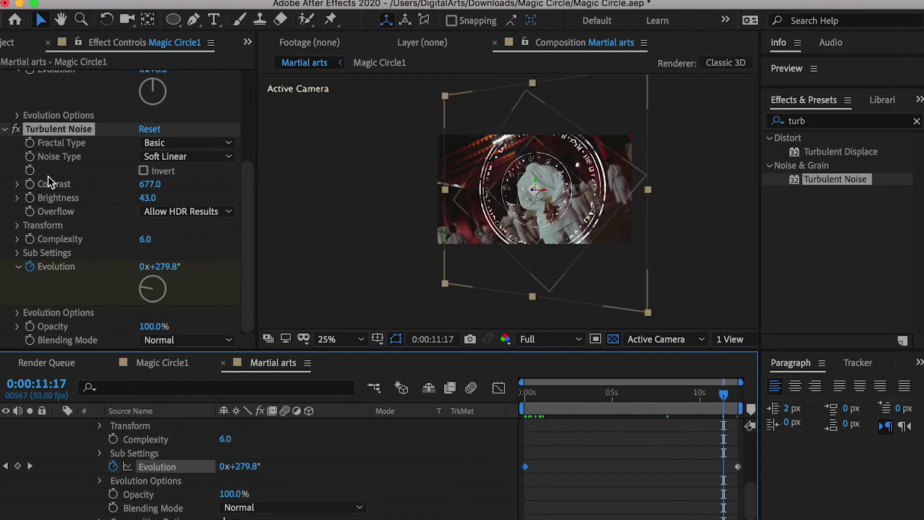
{"action": "scroll", "coordinate": [51, 138], "scroll_direction": "up", "scroll_amount": 1}
{"action": "scroll", "coordinate": [51, 134], "scroll_direction": "up", "scroll_amount": 5}
{"action": "scroll", "coordinate": [166, 449], "scroll_direction": "up", "scroll_amount": 5}
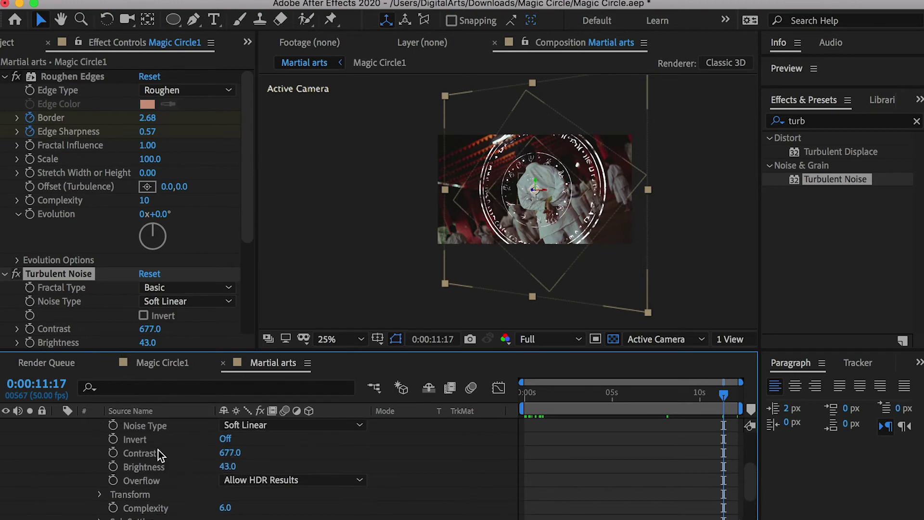
{"action": "left_click", "coordinate": [138, 426]}
{"action": "key", "text": "u"}
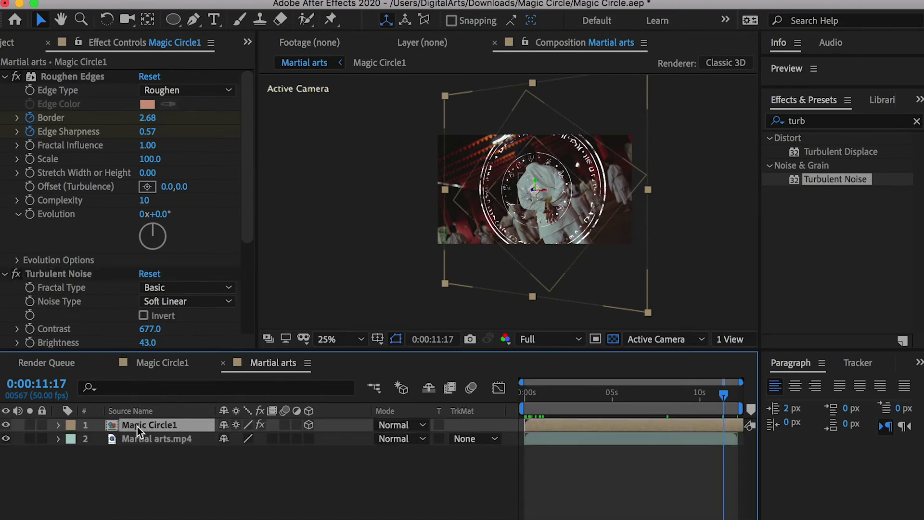
{"action": "left_click", "coordinate": [5, 77]}
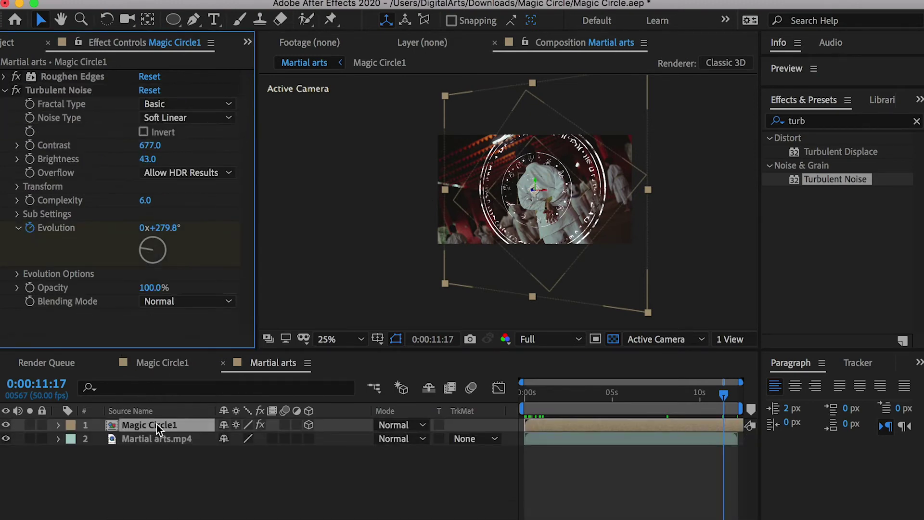
Step: Find the Tint effect and apply it to the Magic Circle1 layer
{"action": "left_click", "coordinate": [771, 124]}
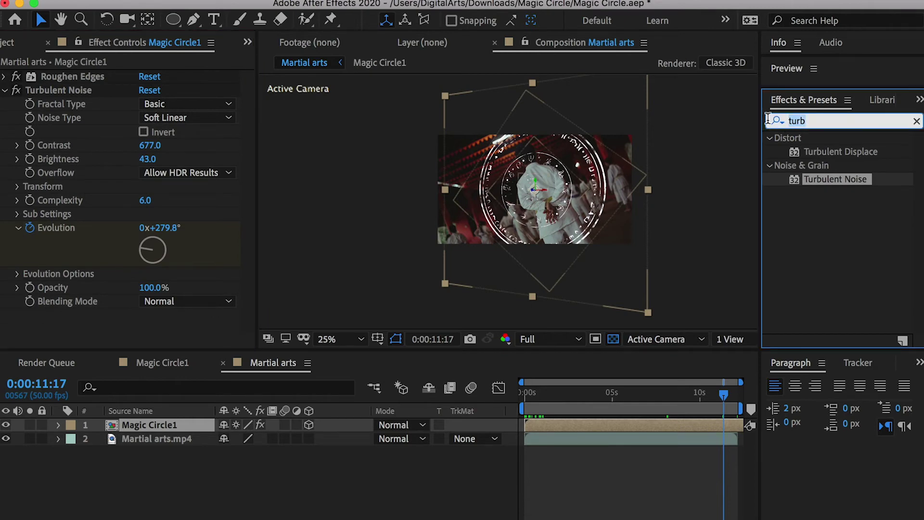
{"action": "type", "text": "tint"}
{"action": "left_click_drag", "start_coordinate": [826, 193], "coordinate": [161, 425]}
Step: Set Tint's Map White To color to golden yellow FFD634
{"action": "scroll", "coordinate": [510, 199], "scroll_direction": "up", "scroll_amount": 2}
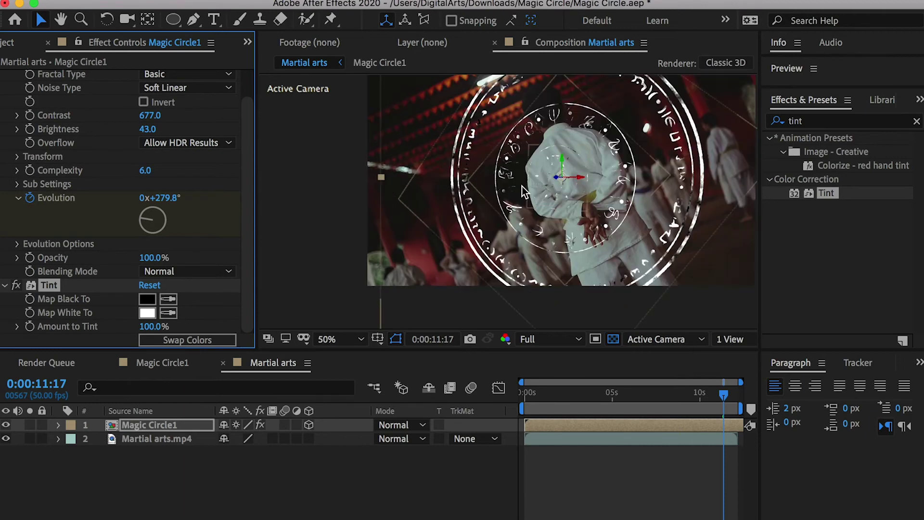
{"action": "scroll", "coordinate": [502, 194], "scroll_direction": "up", "scroll_amount": 2}
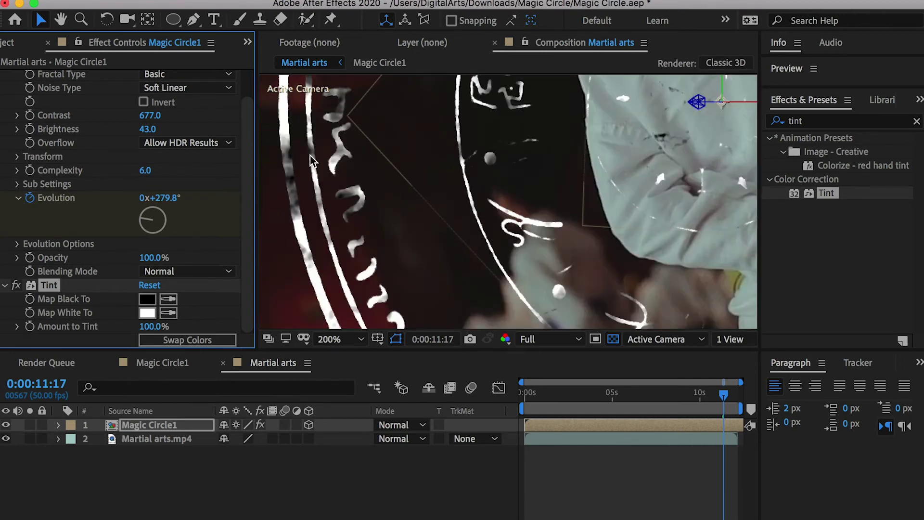
{"action": "scroll", "coordinate": [328, 157], "scroll_direction": "down", "scroll_amount": 2}
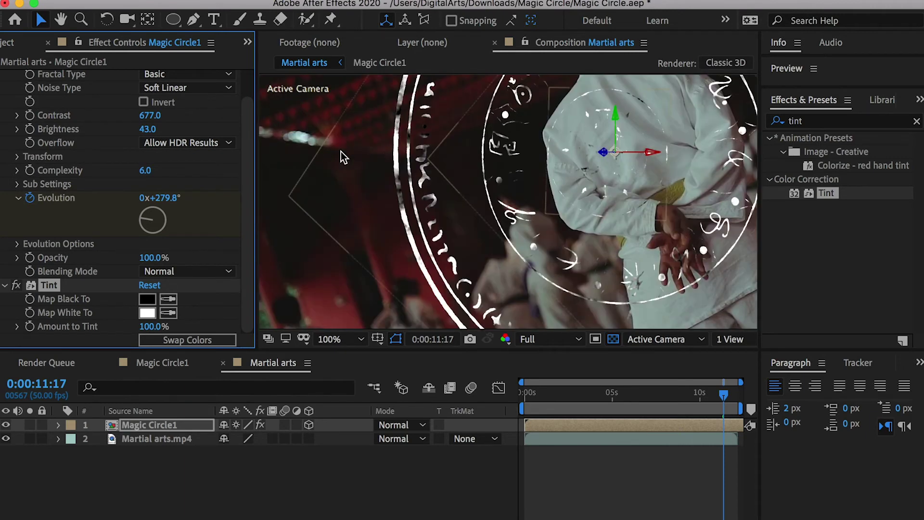
{"action": "left_click", "coordinate": [146, 313]}
{"action": "left_click", "coordinate": [704, 384]}
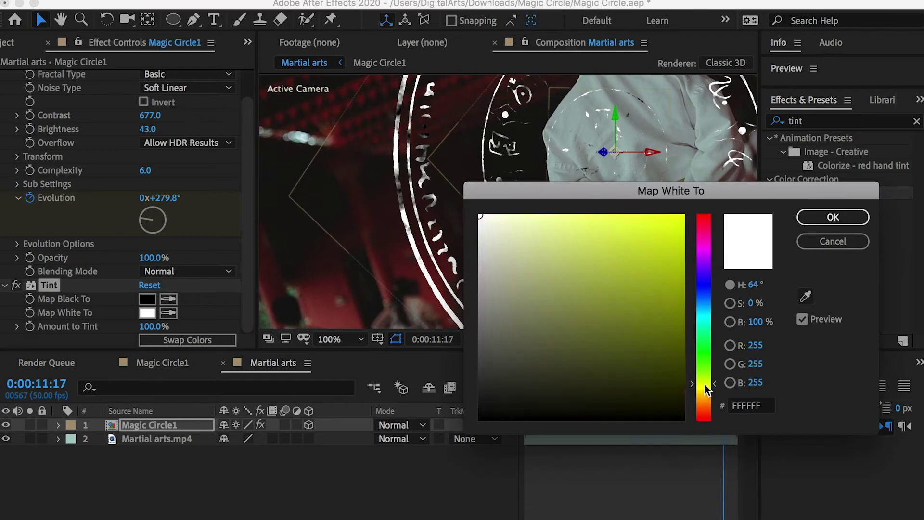
{"action": "left_click", "coordinate": [642, 215]}
{"action": "left_click", "coordinate": [704, 393]}
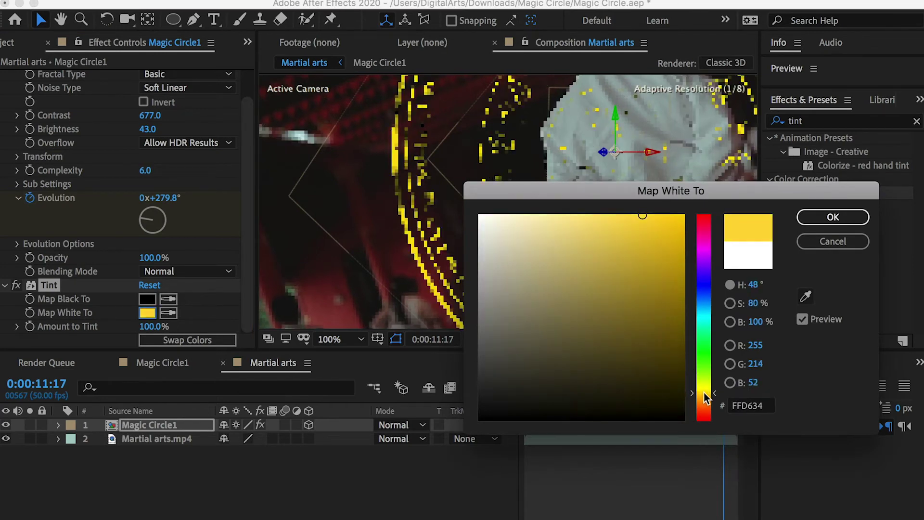
{"action": "left_click", "coordinate": [817, 217]}
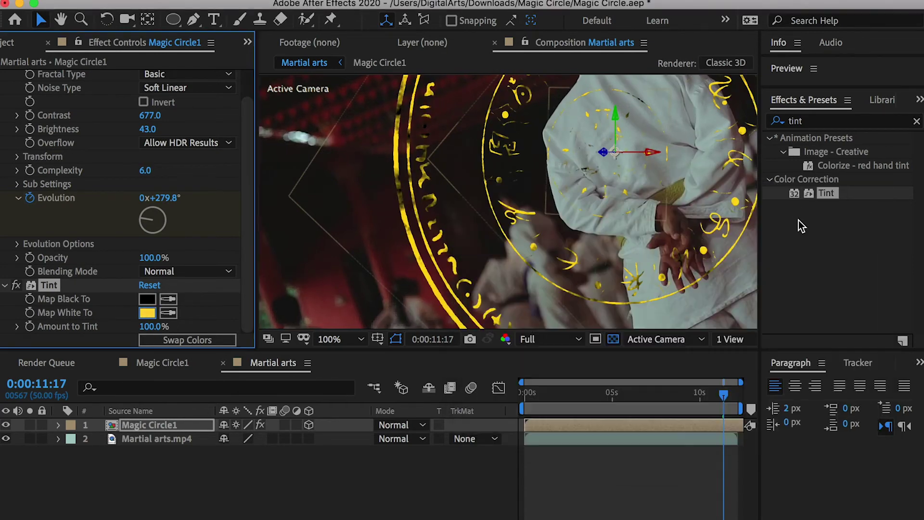
Step: Set Tint's Map Black To color to dark red BC2D00 and check the whole circle over the footage
{"action": "left_click", "coordinate": [148, 299]}
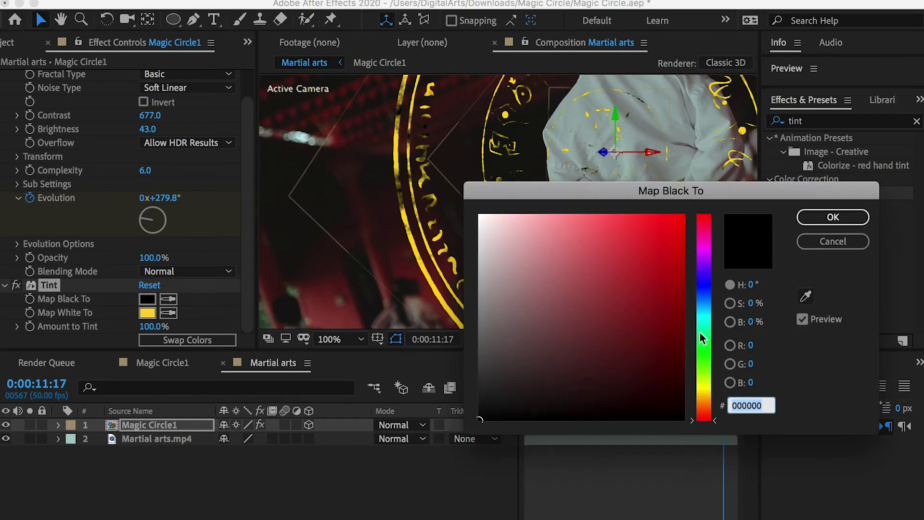
{"action": "left_click_drag", "start_coordinate": [704, 398], "coordinate": [706, 418]}
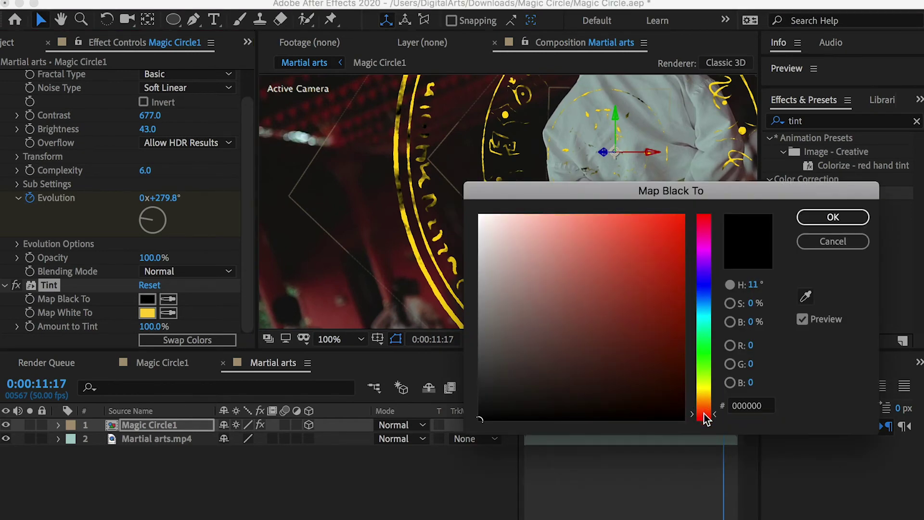
{"action": "left_click_drag", "start_coordinate": [679, 328], "coordinate": [717, 268]}
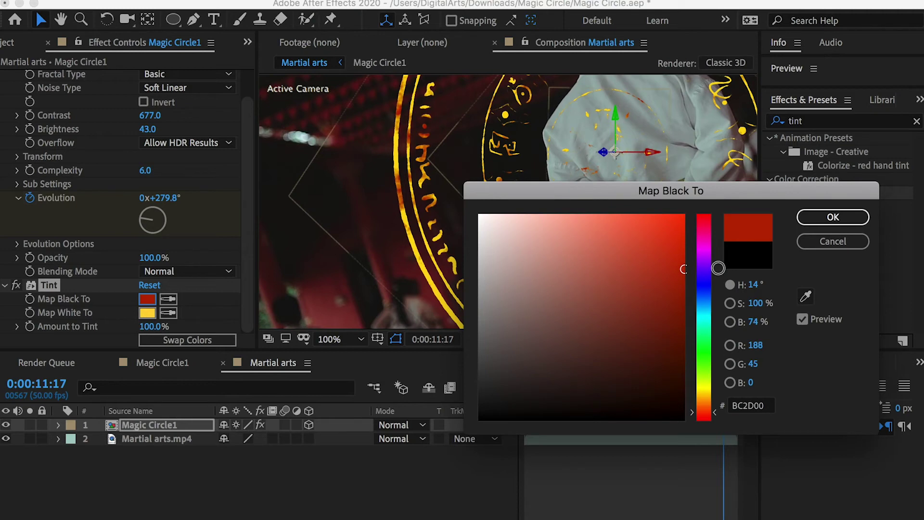
{"action": "left_click", "coordinate": [833, 217]}
{"action": "scroll", "coordinate": [595, 232], "scroll_direction": "down", "scroll_amount": 2}
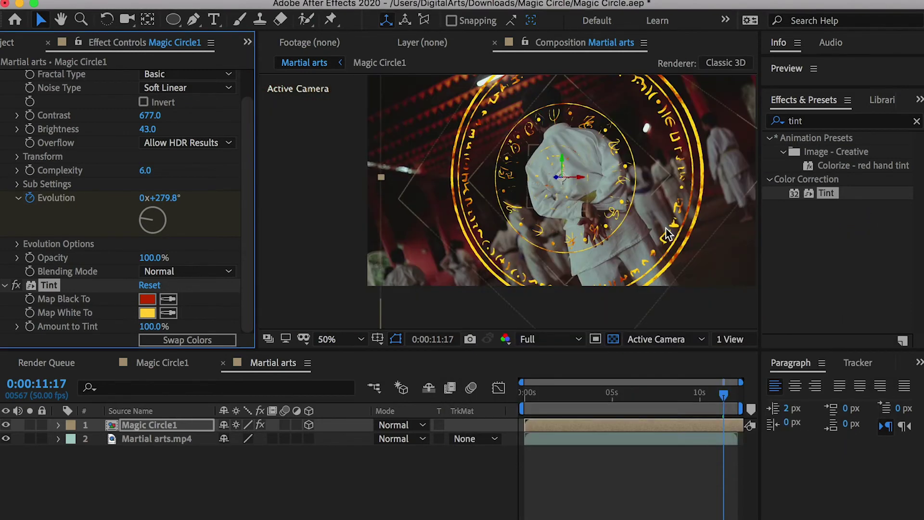
{"action": "scroll", "coordinate": [483, 250], "scroll_direction": "down", "scroll_amount": 2}
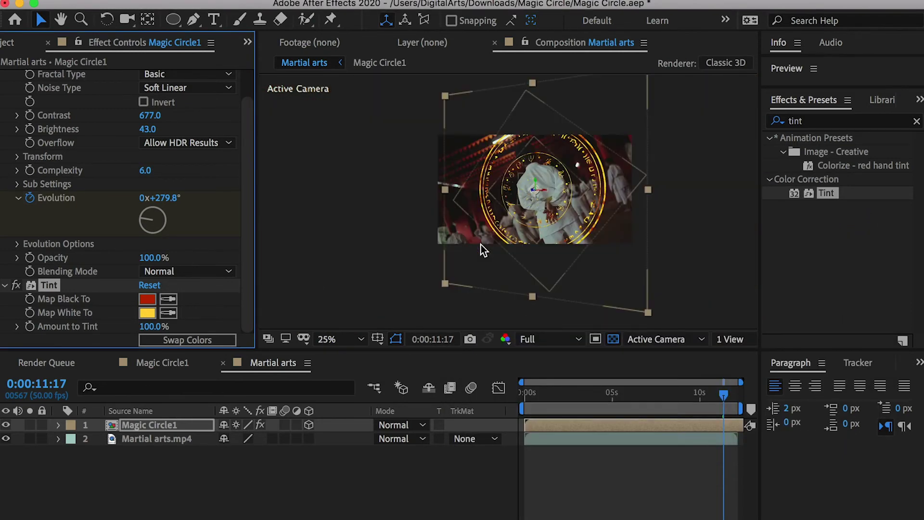
Step: Raise Turbulent Noise's Contrast to 747 and lower its Brightness to 21
{"action": "scroll", "coordinate": [481, 245], "scroll_direction": "up", "scroll_amount": 2}
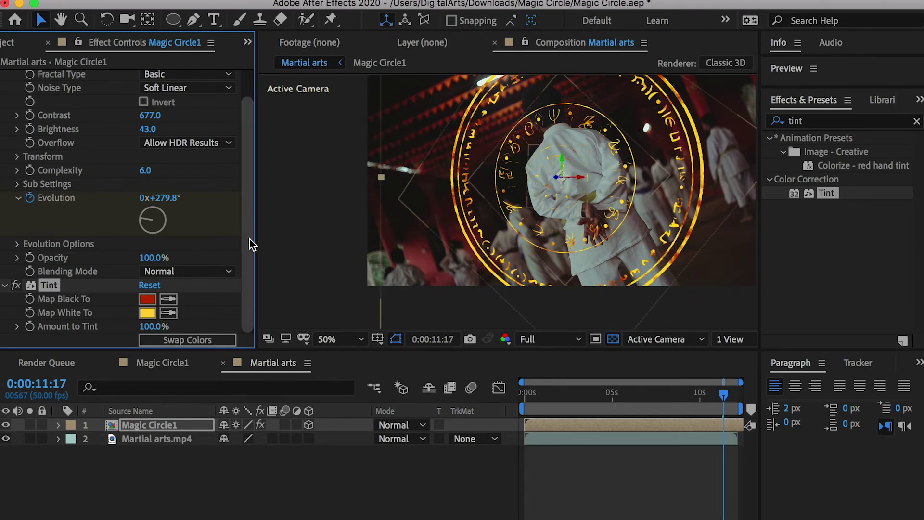
{"action": "scroll", "coordinate": [46, 206], "scroll_direction": "up", "scroll_amount": 2}
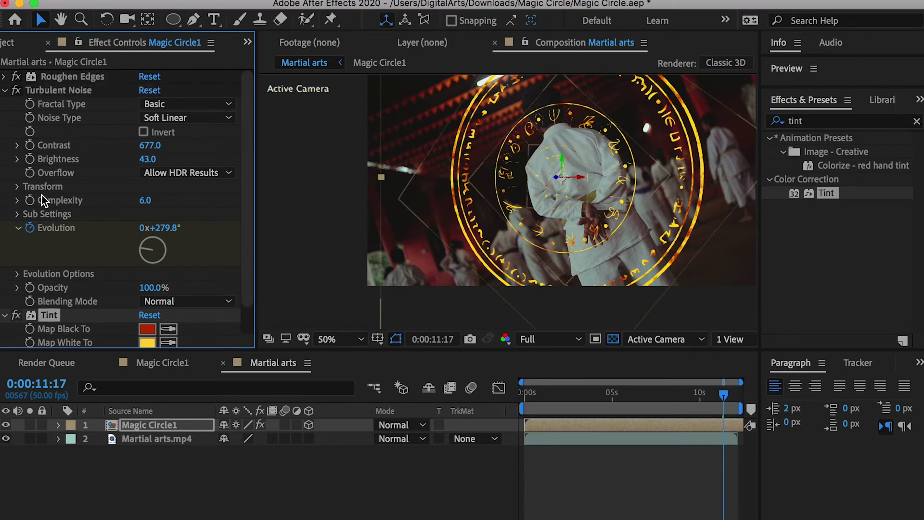
{"action": "mouse_move", "coordinate": [150, 145]}
{"action": "left_mouse_down"}
{"action": "mouse_move", "coordinate": [193, 142]}
{"action": "mouse_move", "coordinate": [121, 164]}
{"action": "mouse_move", "coordinate": [156, 159]}
{"action": "left_mouse_up"}
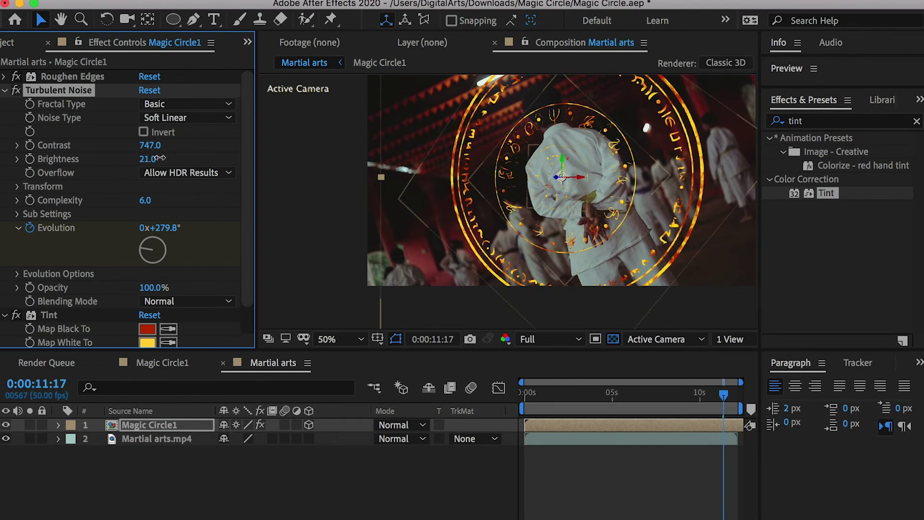
Step: Deselect the layer and collapse the Turbulent Noise and Tint effect settings
{"action": "left_click", "coordinate": [241, 469]}
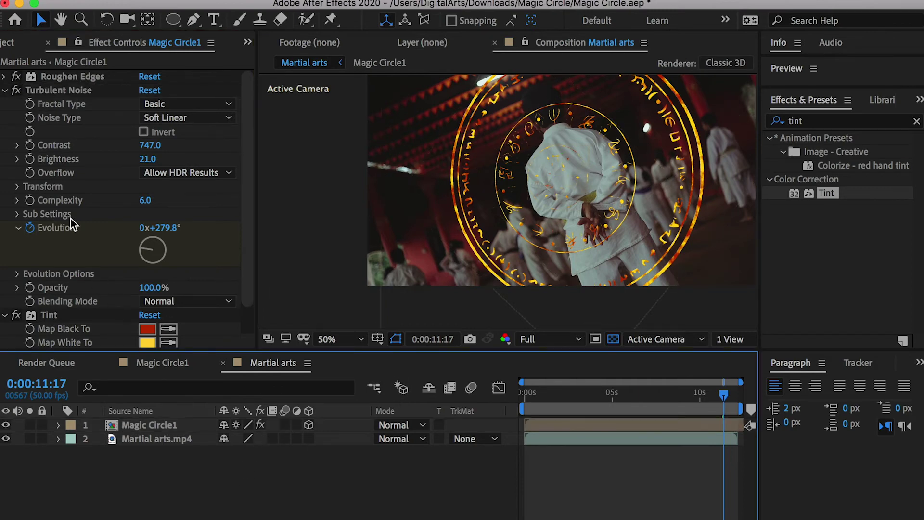
{"action": "left_click", "coordinate": [5, 90]}
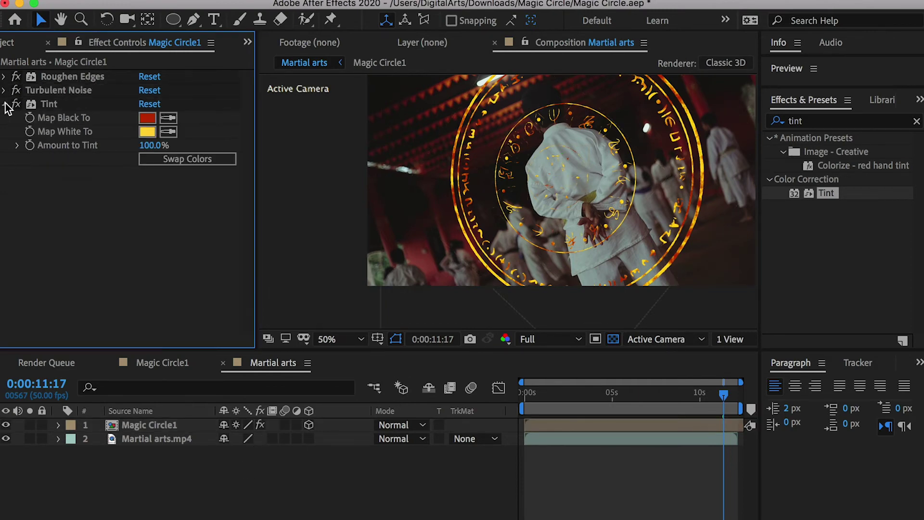
{"action": "left_click", "coordinate": [4, 104]}
Step: Find and apply the Glow effect to Magic Circle1, with Glow Threshold 65.9%, Glow Radius 50 and Glow Intensity 1.5
{"action": "left_click", "coordinate": [801, 122]}
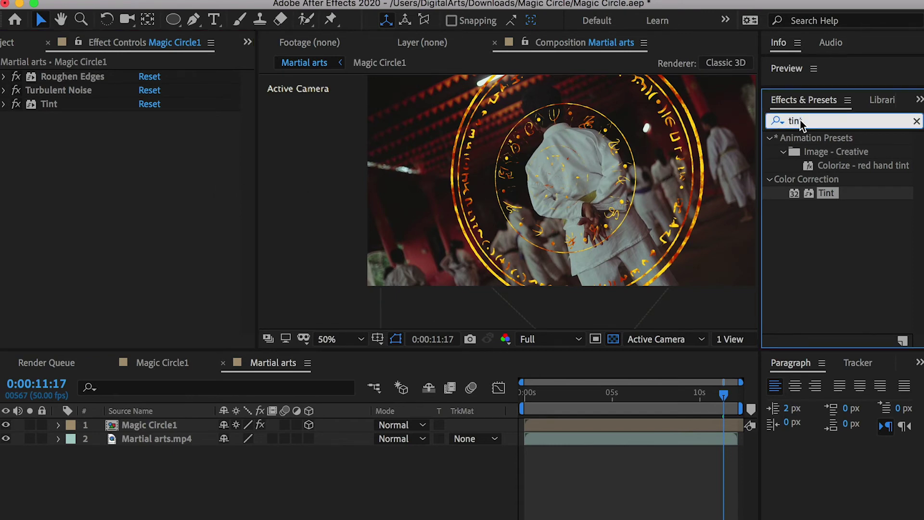
{"action": "double_click", "coordinate": [793, 120]}
{"action": "type", "text": "glow"}
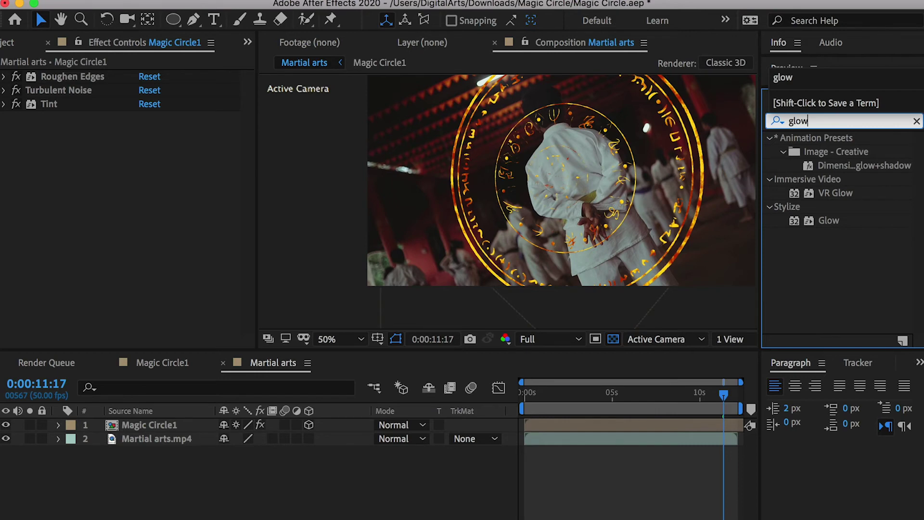
{"action": "left_click_drag", "start_coordinate": [836, 221], "coordinate": [150, 422]}
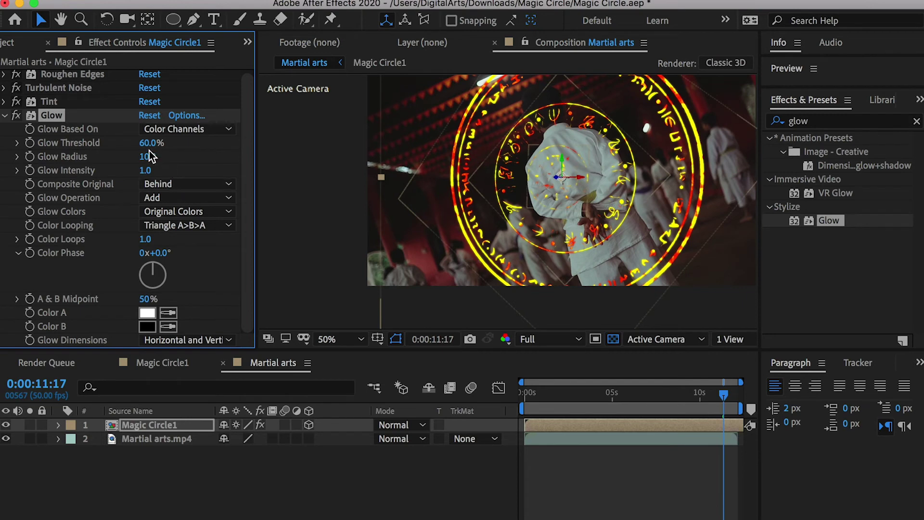
{"action": "left_click_drag", "start_coordinate": [146, 147], "coordinate": [172, 173]}
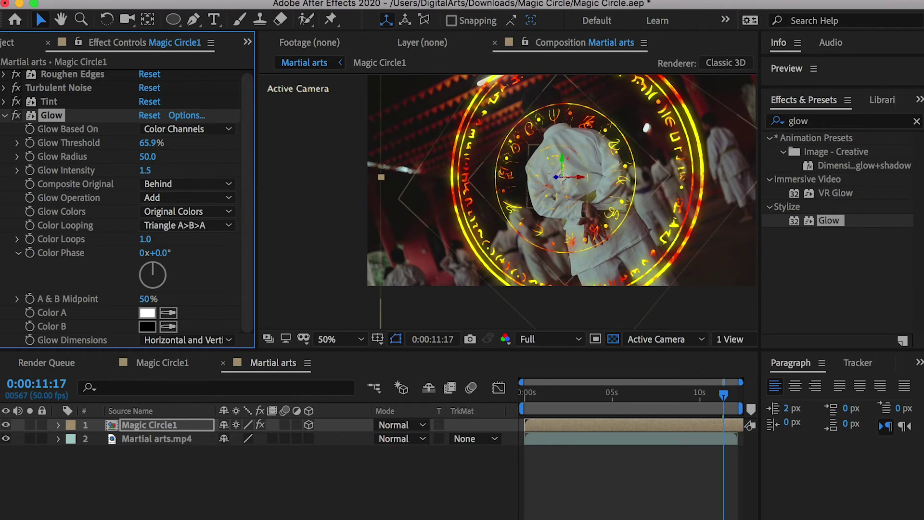
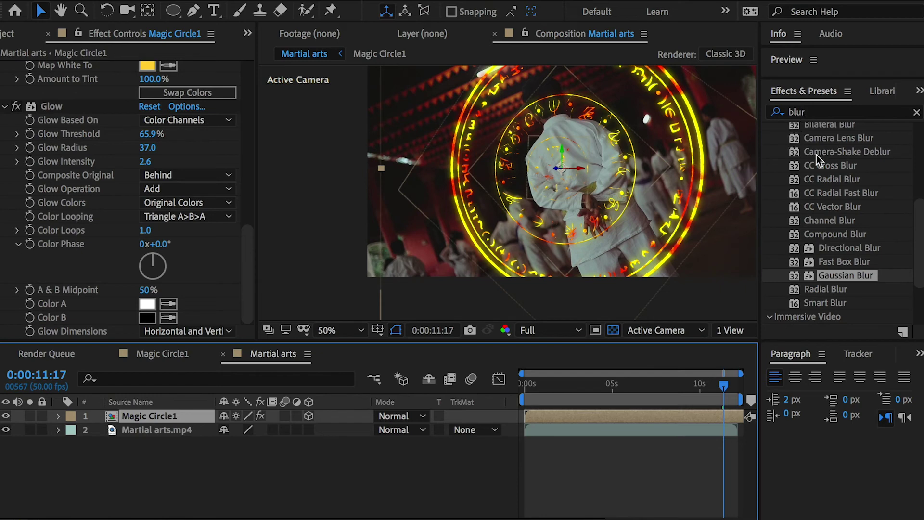
Step: Apply the Gaussian Blur effect to the Magic Circle1 layer with Blurriness 29.9
{"action": "left_click_drag", "start_coordinate": [841, 279], "coordinate": [182, 423]}
{"action": "left_click_drag", "start_coordinate": [145, 303], "coordinate": [185, 306]}
Step: Collapse Glow, reorder Gaussian Blur to sit between Tint and Glow, and reduce its Blurriness to 20.6
{"action": "scroll", "coordinate": [86, 308], "scroll_direction": "up", "scroll_amount": 1}
{"action": "scroll", "coordinate": [87, 308], "scroll_direction": "up", "scroll_amount": 2}
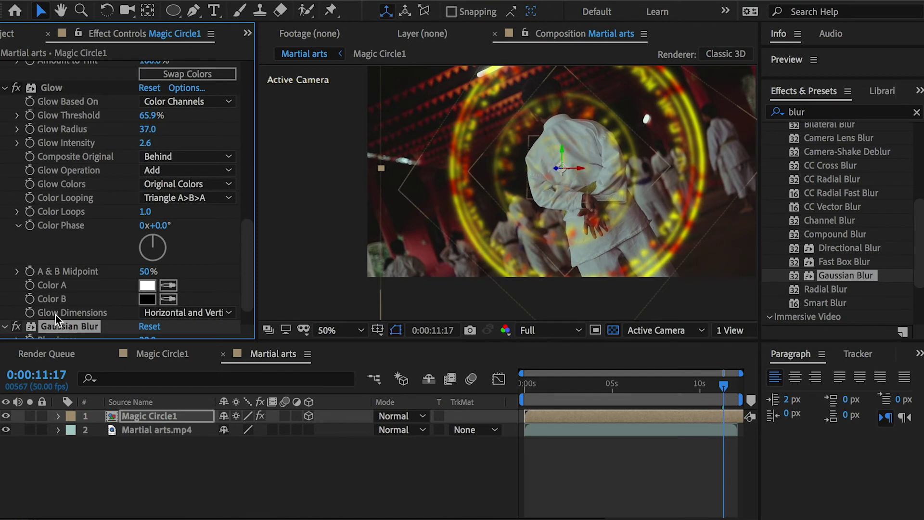
{"action": "left_click", "coordinate": [6, 89]}
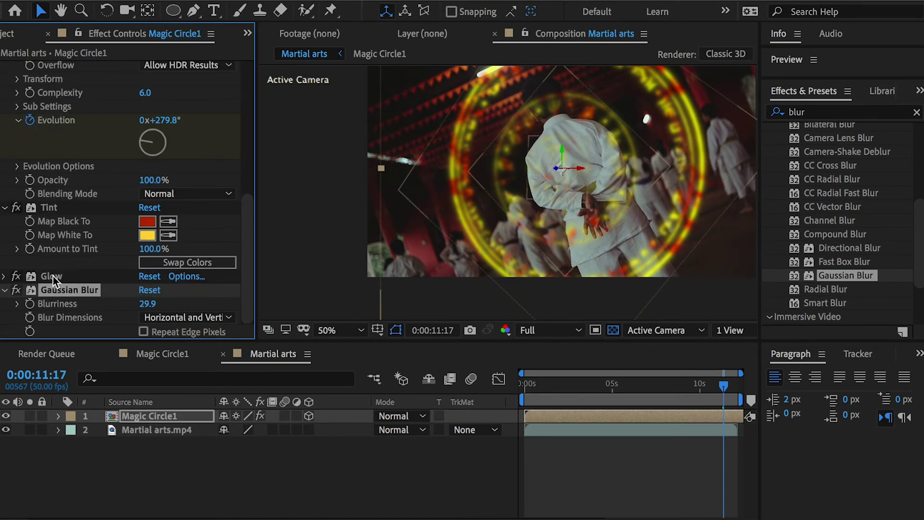
{"action": "left_click_drag", "start_coordinate": [62, 292], "coordinate": [46, 279]}
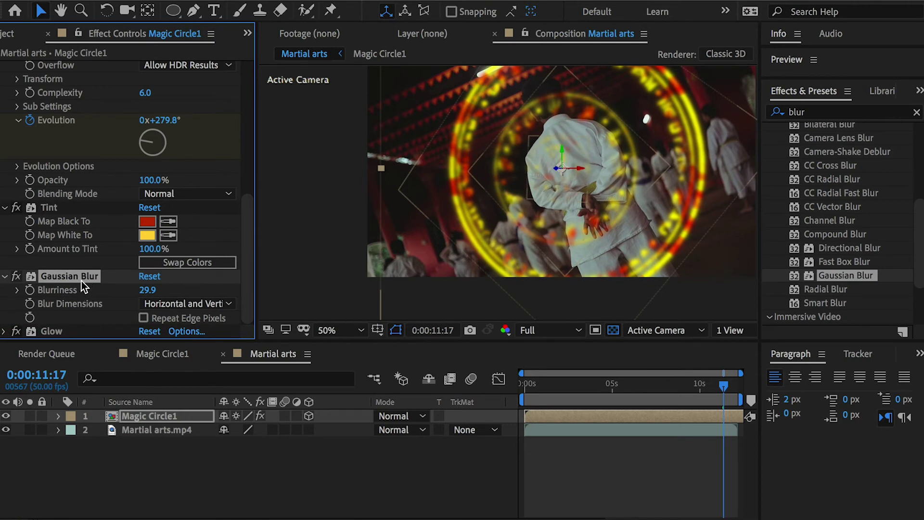
{"action": "left_click_drag", "start_coordinate": [141, 290], "coordinate": [149, 291]}
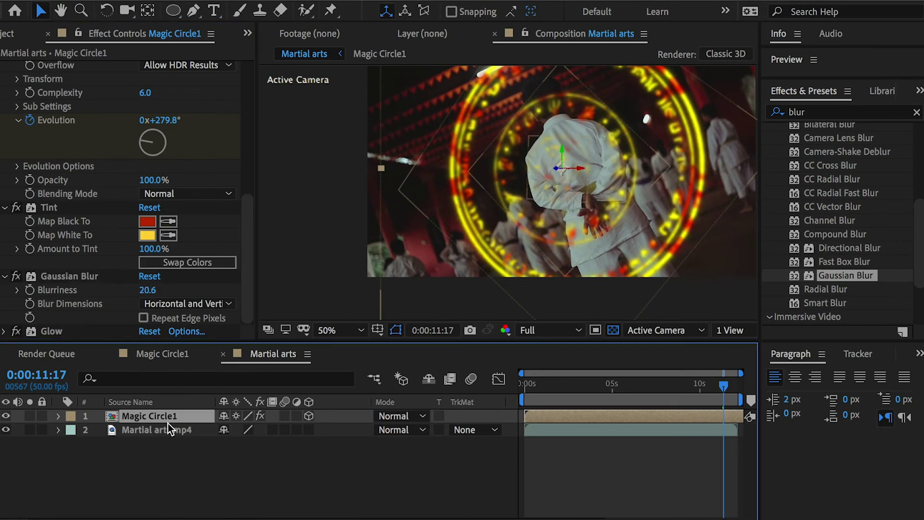
Step: At the start of the composition, scale Magic Circle1 to 46% and move it over the foreground man's clasped hands
{"action": "key", "text": "Home"}
{"action": "key", "text": "r"}
{"action": "key", "text": "s"}
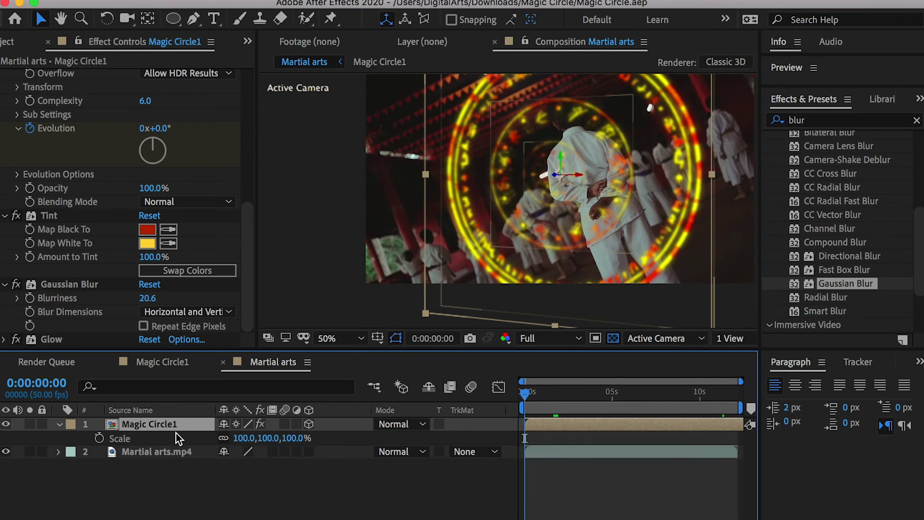
{"action": "left_click_drag", "start_coordinate": [260, 438], "coordinate": [227, 440]}
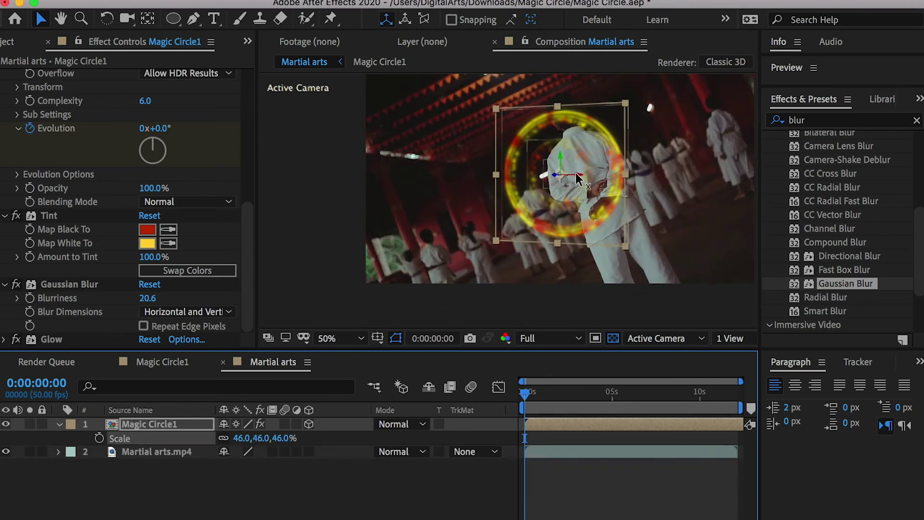
{"action": "left_click_drag", "start_coordinate": [580, 182], "coordinate": [624, 196]}
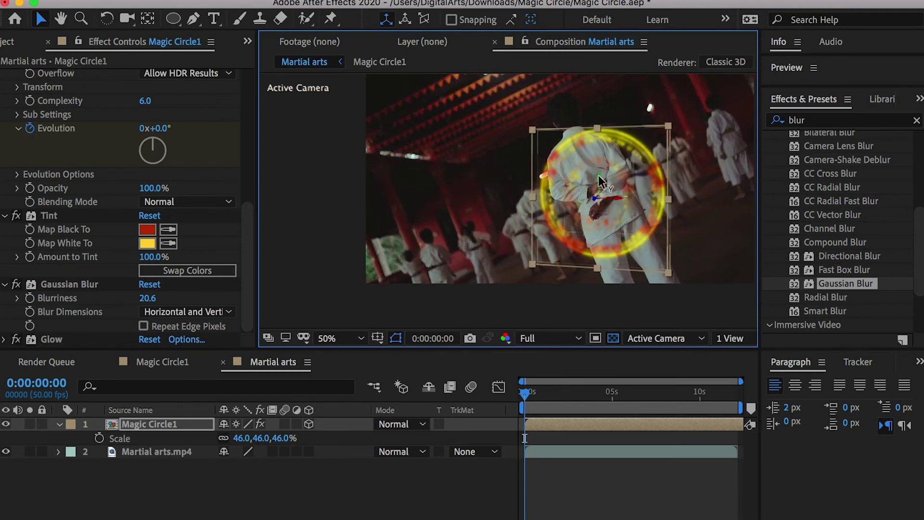
{"action": "scroll", "coordinate": [615, 260], "scroll_direction": "up", "scroll_amount": 2}
{"action": "scroll", "coordinate": [642, 266], "scroll_direction": "down", "scroll_amount": 2}
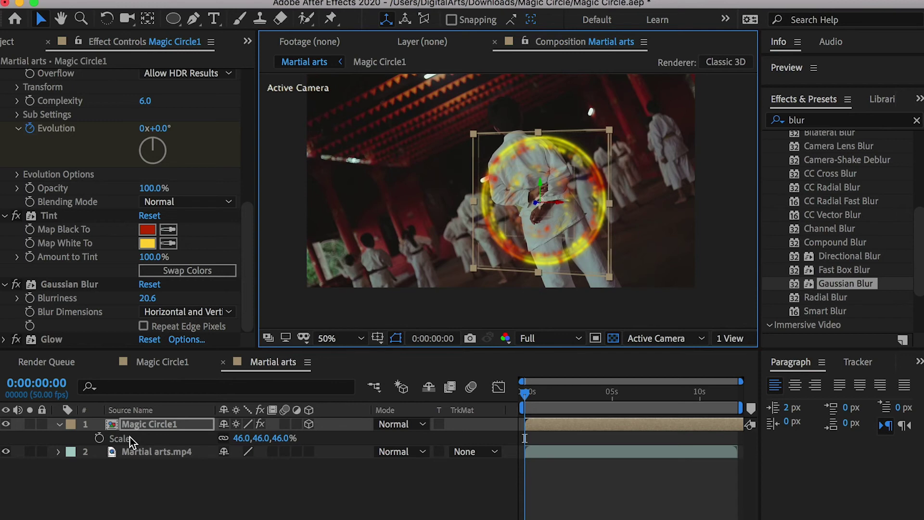
Step: Keyframe Magic Circle1's Orientation from a Y angle of 23° at the start to 342° at 0:00:12:08
{"action": "key", "text": "r"}
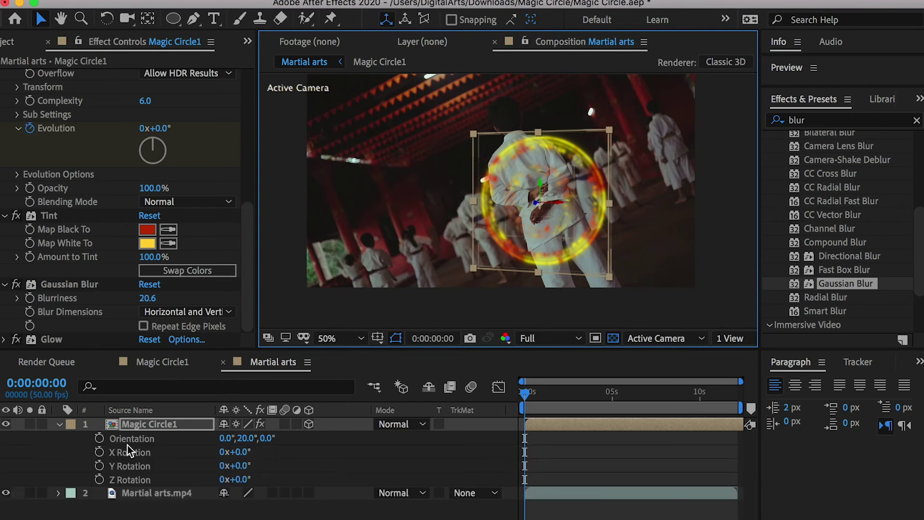
{"action": "left_click", "coordinate": [99, 438]}
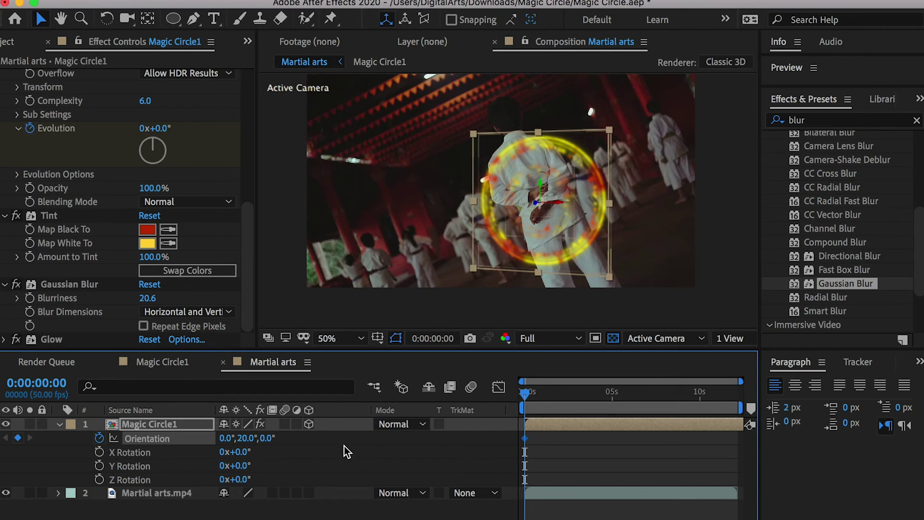
{"action": "left_click_drag", "start_coordinate": [245, 438], "coordinate": [246, 439]}
{"action": "left_click_drag", "start_coordinate": [559, 392], "coordinate": [695, 394]}
{"action": "left_click", "coordinate": [736, 394]}
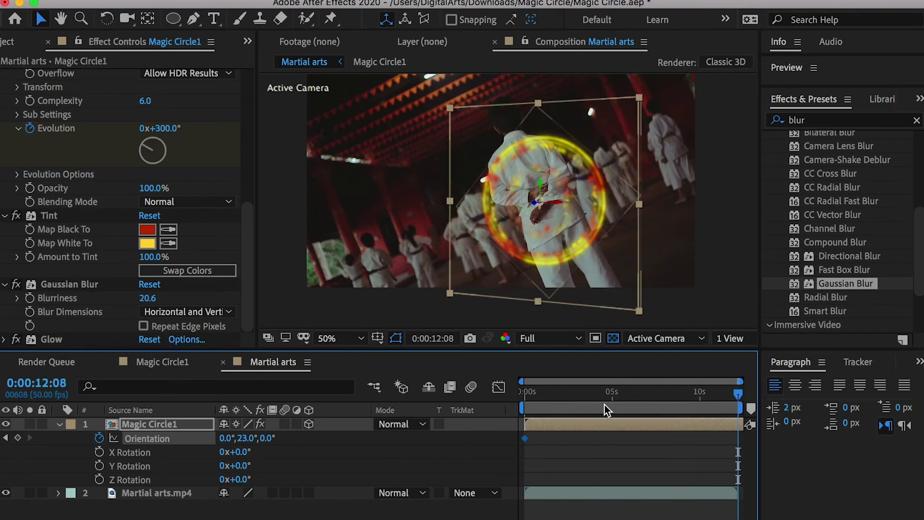
{"action": "left_click_drag", "start_coordinate": [244, 441], "coordinate": [207, 439]}
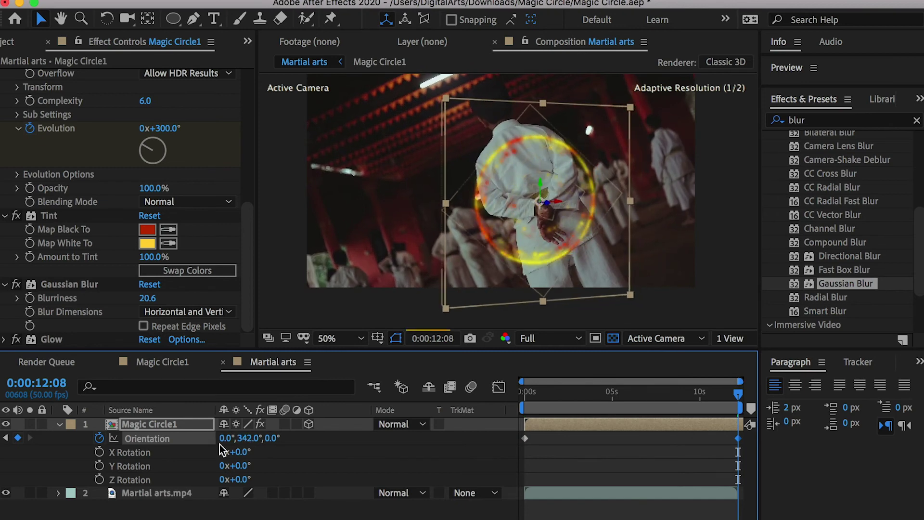
Step: Keyframe Magic Circle1's Scale from 40% at the start to 55% at 0:00:12:08
{"action": "left_click", "coordinate": [525, 393]}
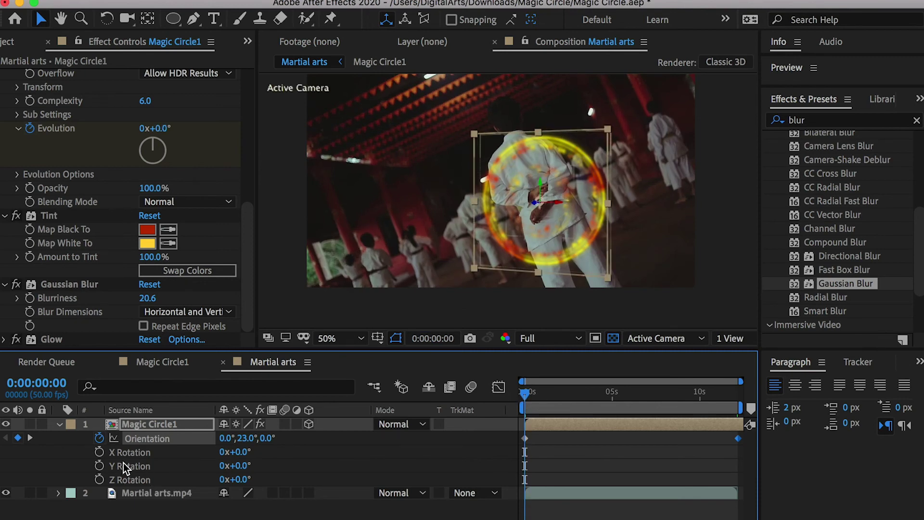
{"action": "key", "text": "s"}
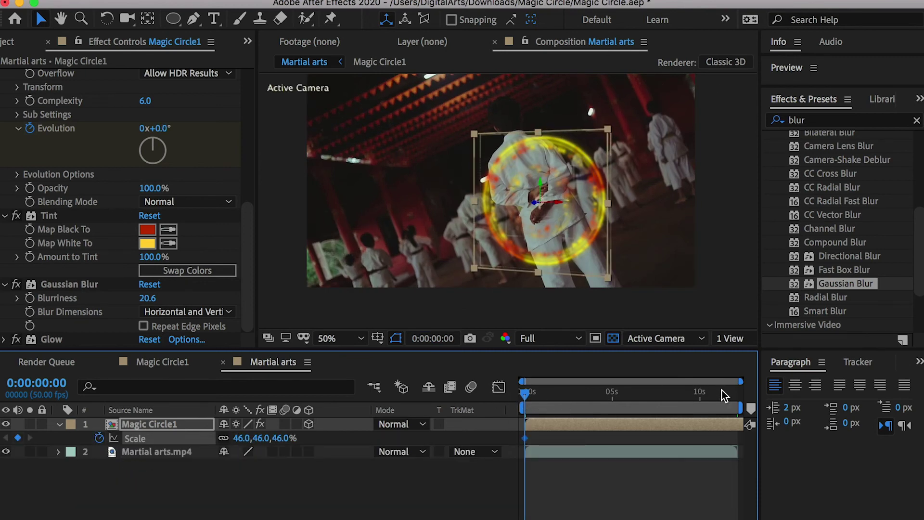
{"action": "left_click", "coordinate": [240, 438]}
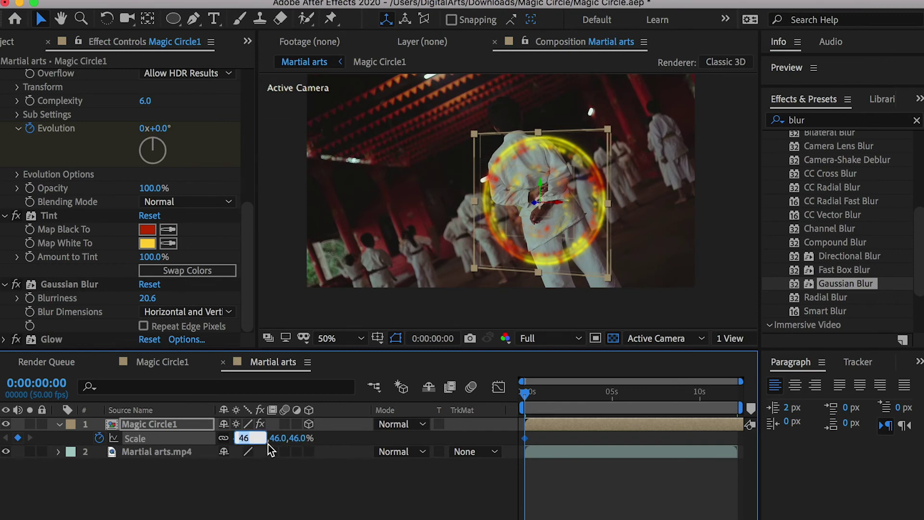
{"action": "key", "text": "Return"}
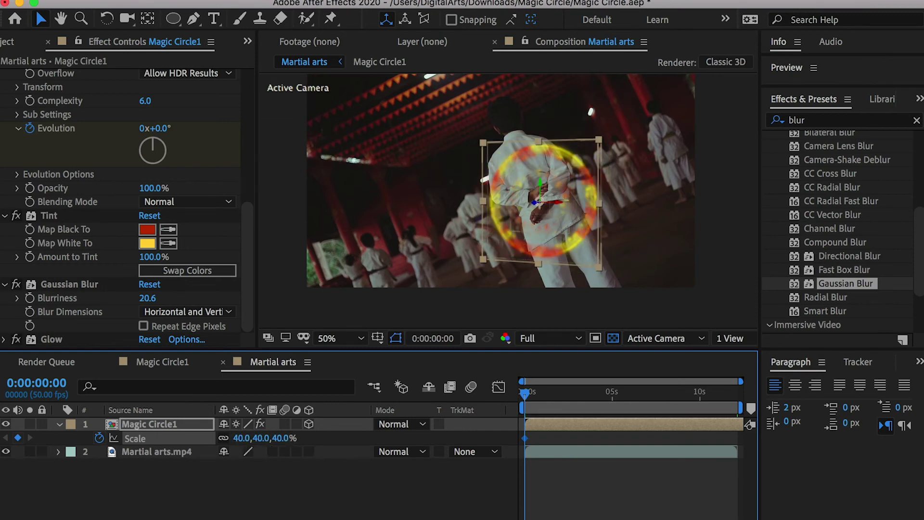
{"action": "left_click", "coordinate": [747, 394]}
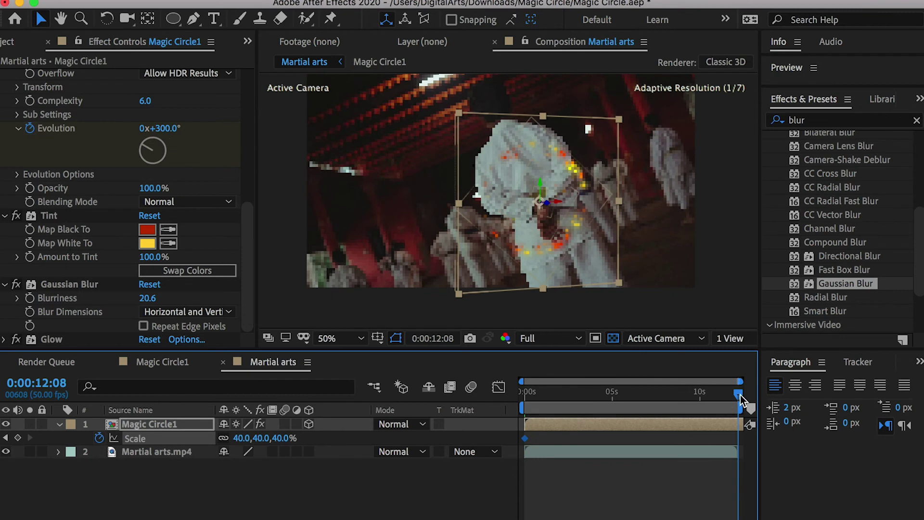
{"action": "left_click_drag", "start_coordinate": [243, 438], "coordinate": [270, 438]}
{"action": "left_click", "coordinate": [265, 438]}
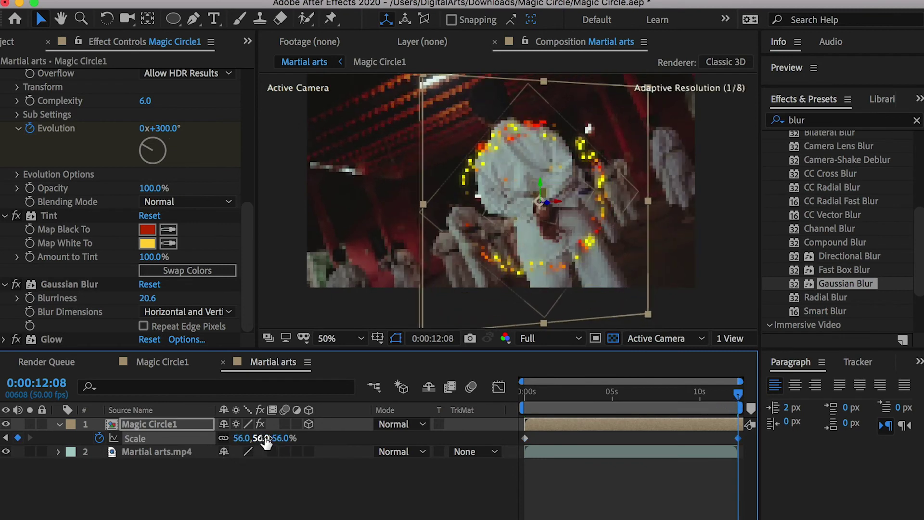
{"action": "type", "text": "55"}
{"action": "key", "text": "Return"}
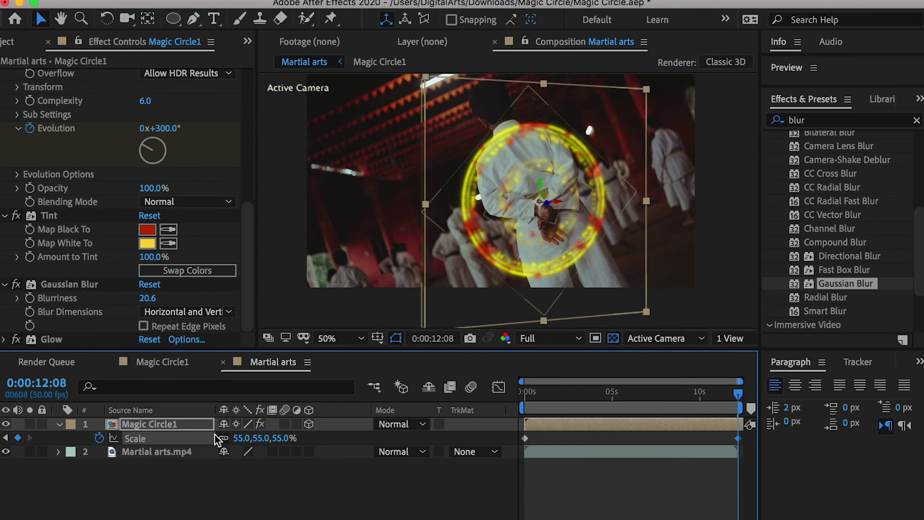
Step: Keyframe Magic Circle1's Position at the start, and move it to about 1217.4, 652.0, -373.5 at 0:00:12:08
{"action": "key", "text": "p"}
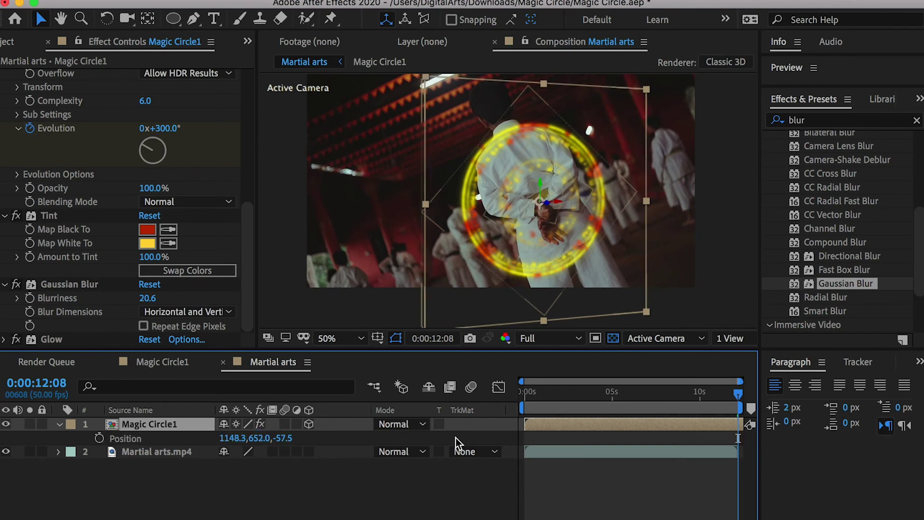
{"action": "key", "text": "Home"}
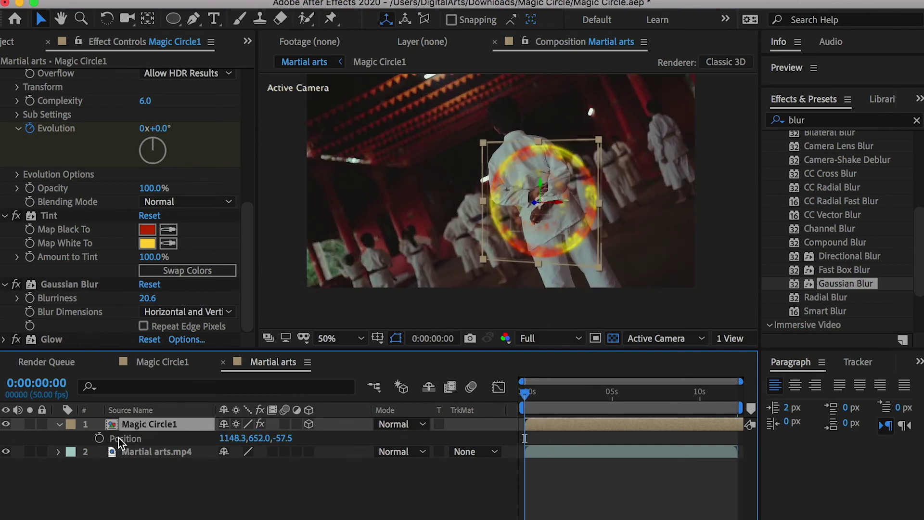
{"action": "left_click", "coordinate": [99, 438]}
{"action": "left_click_drag", "start_coordinate": [716, 398], "coordinate": [752, 396]}
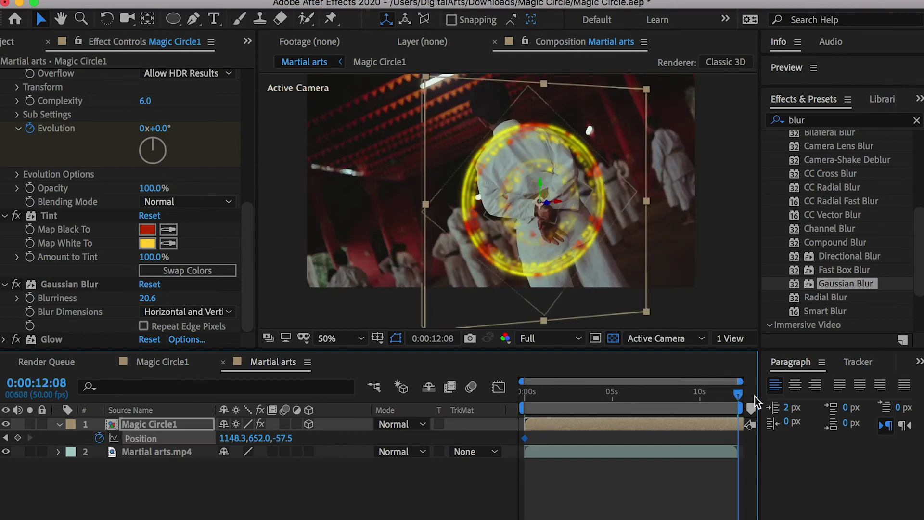
{"action": "left_click_drag", "start_coordinate": [545, 201], "coordinate": [584, 214]}
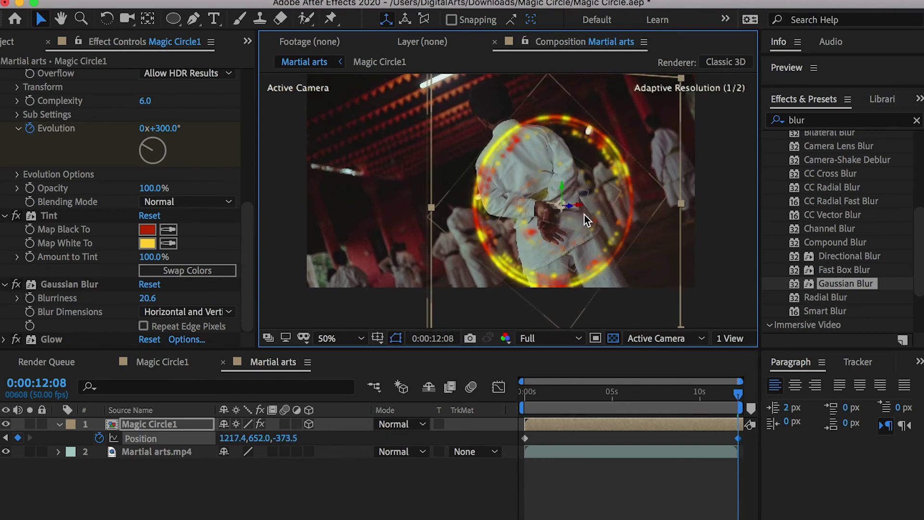
Step: Preview the circle's motion over the footage from the beginning and return to the first frame
{"action": "left_click_drag", "start_coordinate": [732, 391], "coordinate": [468, 397]}
{"action": "scroll", "coordinate": [551, 192], "scroll_direction": "up", "scroll_amount": 2}
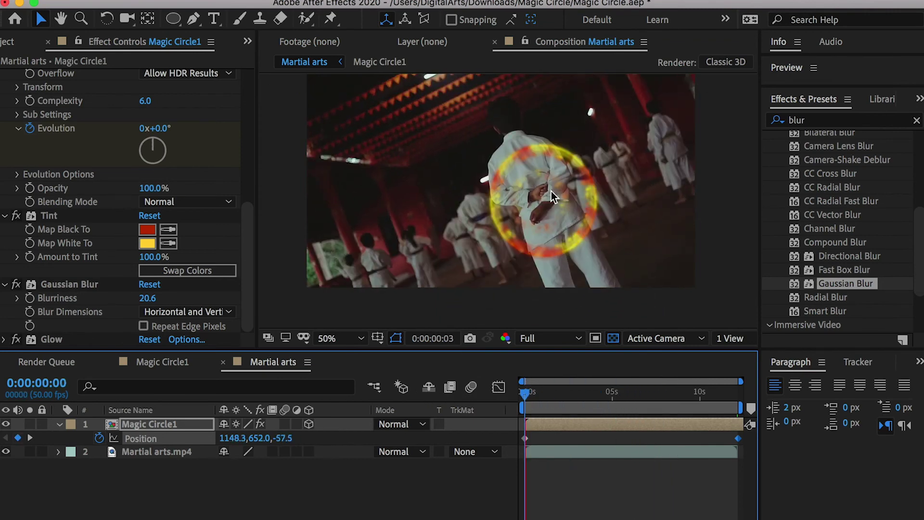
{"action": "key", "text": "space"}
{"action": "scroll", "coordinate": [584, 207], "scroll_direction": "down", "scroll_amount": 2}
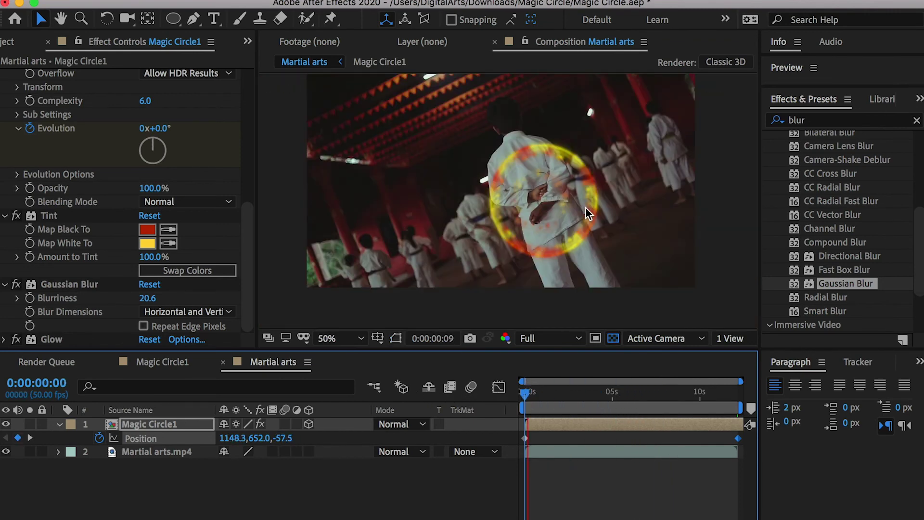
{"action": "left_click", "coordinate": [533, 391]}
{"action": "left_click_drag", "start_coordinate": [533, 392], "coordinate": [509, 393]}
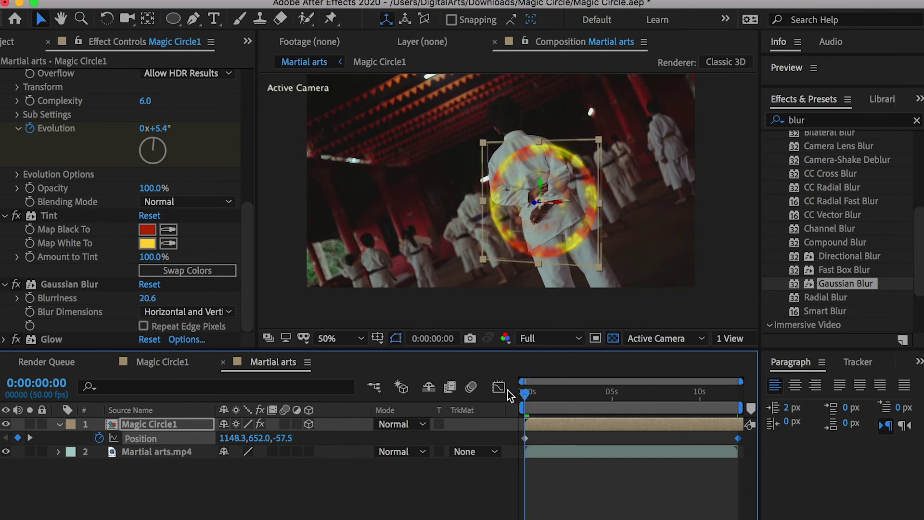
Step: Add a 100% Opacity keyframe to Magic Circle1 at 0:00:00:48 and a second one shortly after it
{"action": "left_click", "coordinate": [155, 424]}
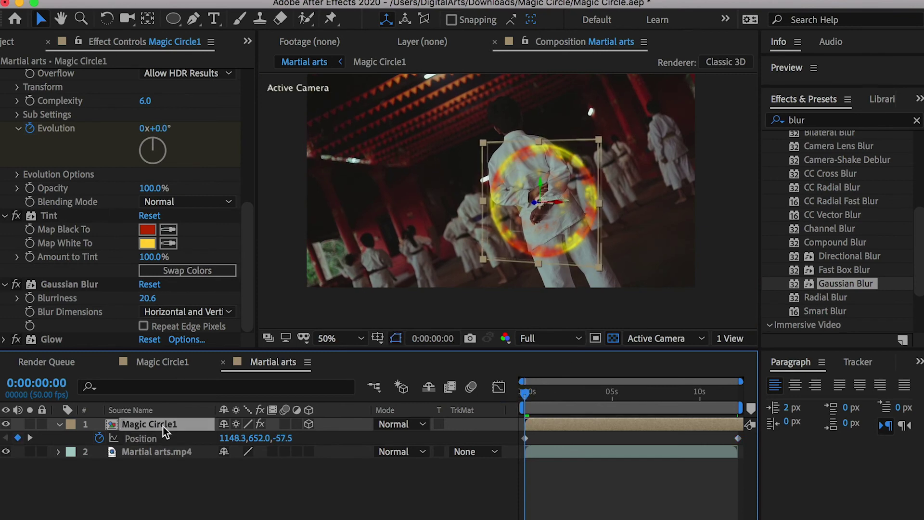
{"action": "key", "text": "t"}
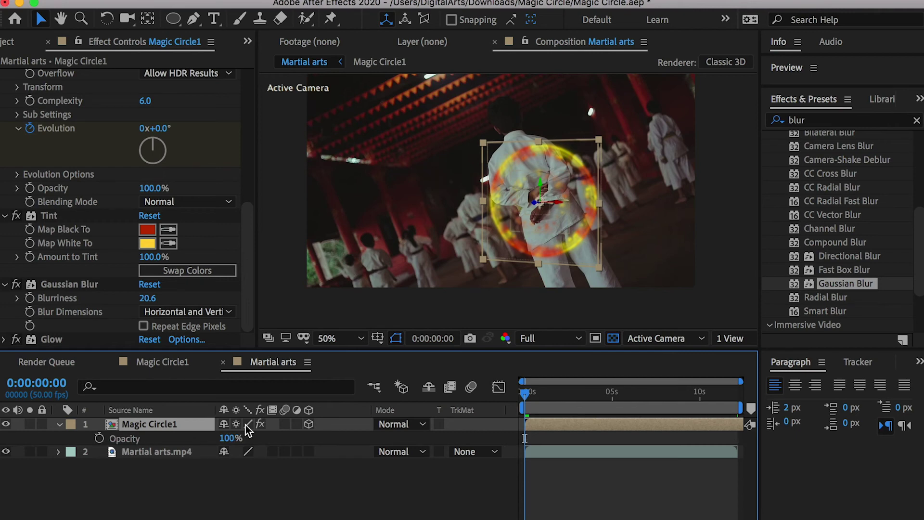
{"action": "mouse_move", "coordinate": [533, 395]}
{"action": "left_mouse_down"}
{"action": "mouse_move", "coordinate": [580, 397]}
{"action": "mouse_move", "coordinate": [542, 393]}
{"action": "left_mouse_up"}
{"action": "left_click", "coordinate": [99, 438]}
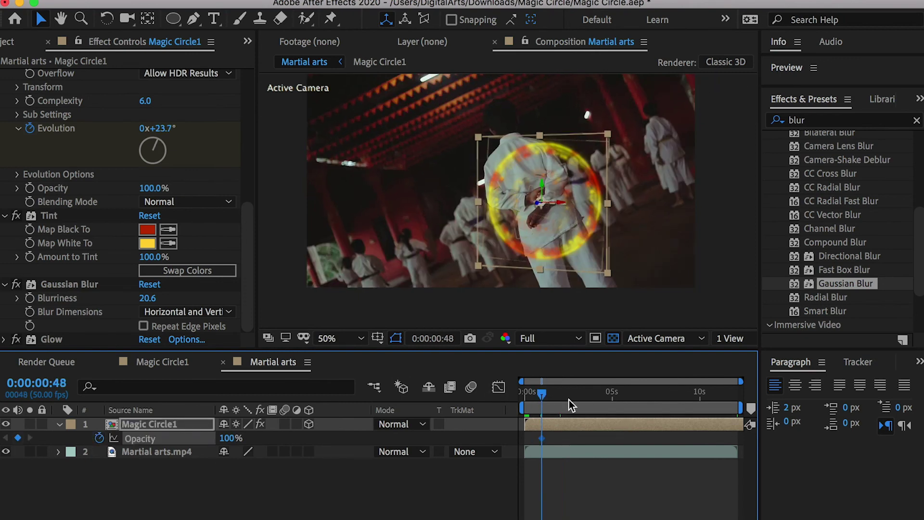
{"action": "left_click_drag", "start_coordinate": [542, 397], "coordinate": [554, 397]}
{"action": "left_click", "coordinate": [18, 438]}
Step: Shift the second Opacity keyframe closer to the first, and set Opacity to 0% at the first keyframe, 0:00:00:48
{"action": "left_click_drag", "start_coordinate": [740, 381], "coordinate": [594, 381]}
{"action": "left_click", "coordinate": [607, 398]}
{"action": "left_click_drag", "start_coordinate": [611, 438], "coordinate": [604, 438]}
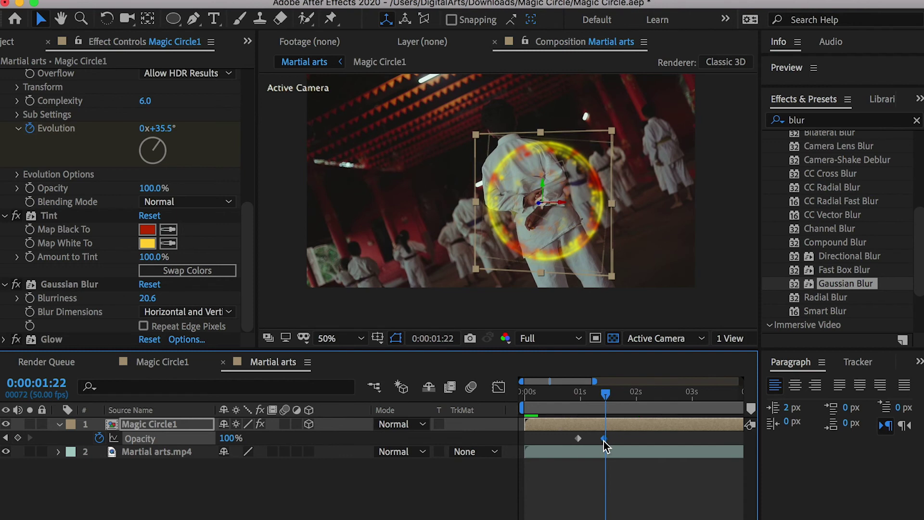
{"action": "left_click_drag", "start_coordinate": [606, 393], "coordinate": [578, 395]}
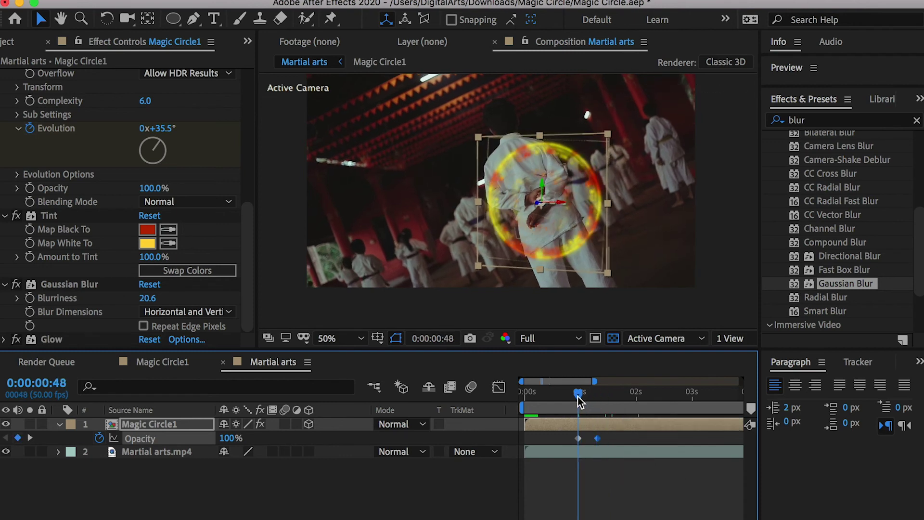
{"action": "left_click_drag", "start_coordinate": [596, 439], "coordinate": [594, 439]}
{"action": "left_click_drag", "start_coordinate": [223, 438], "coordinate": [28, 439]}
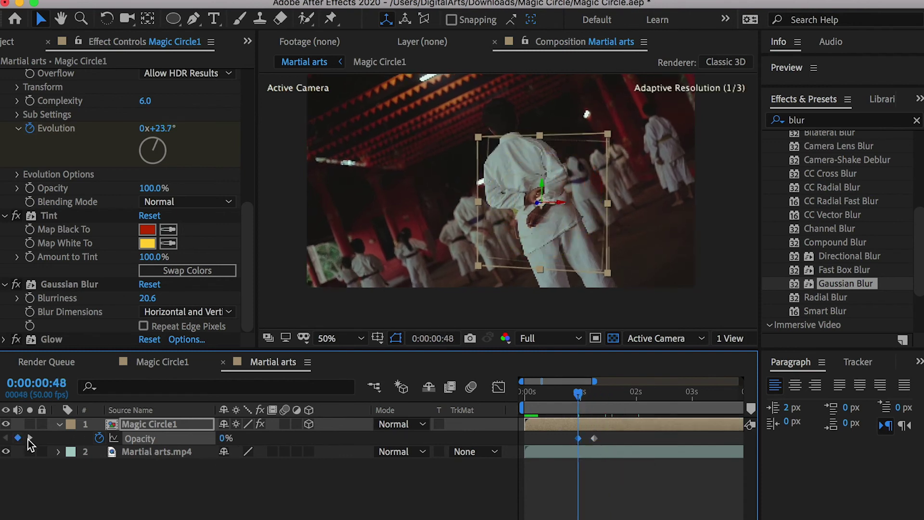
Step: Play back the circle's fade-in and check the frames between its two Opacity keyframes
{"action": "left_click", "coordinate": [587, 480]}
{"action": "key", "text": "space"}
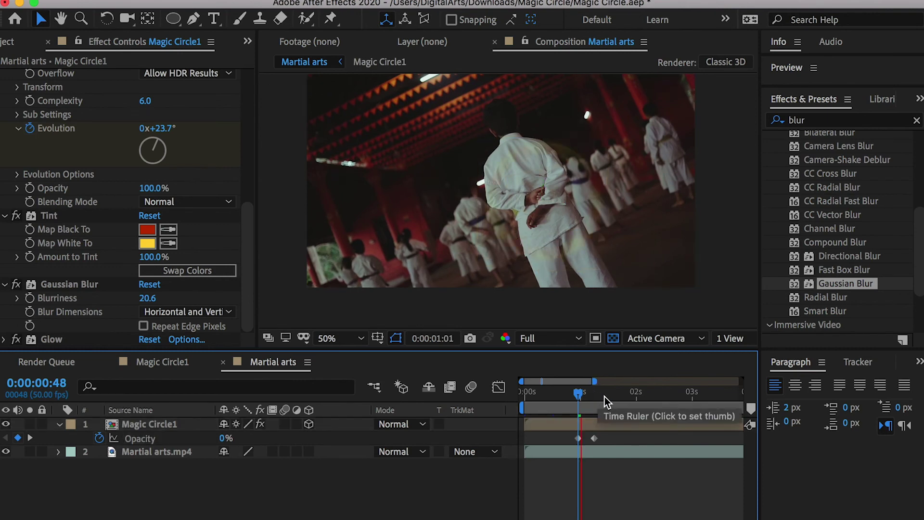
{"action": "key", "text": "space"}
{"action": "key", "text": "space"}
{"action": "left_click_drag", "start_coordinate": [594, 390], "coordinate": [587, 392]}
{"action": "left_click", "coordinate": [592, 438]}
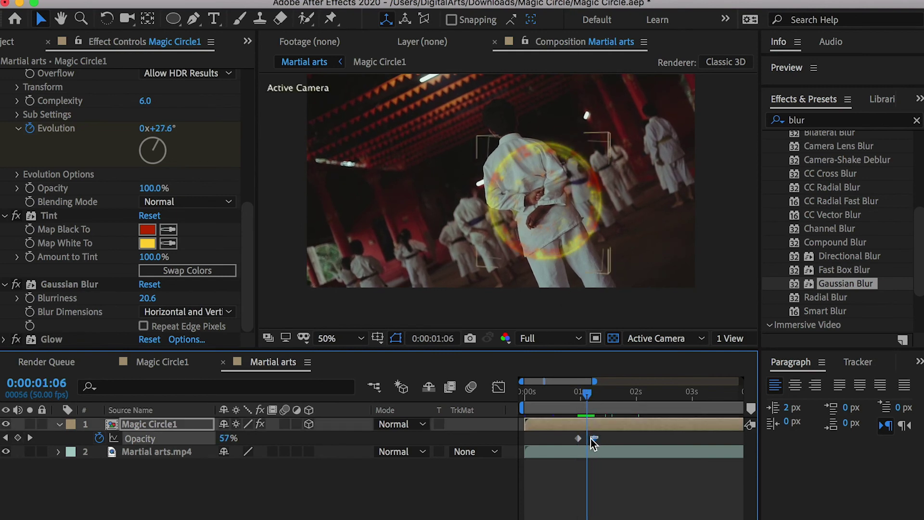
Step: Go to 0:00:12:08, duplicate the Magic Circle1 layer, and toggle the upper copy's visibility off and on
{"action": "left_click_drag", "start_coordinate": [587, 392], "coordinate": [754, 392]}
{"action": "left_click_drag", "start_coordinate": [628, 381], "coordinate": [810, 364]}
{"action": "left_click_drag", "start_coordinate": [611, 395], "coordinate": [760, 394]}
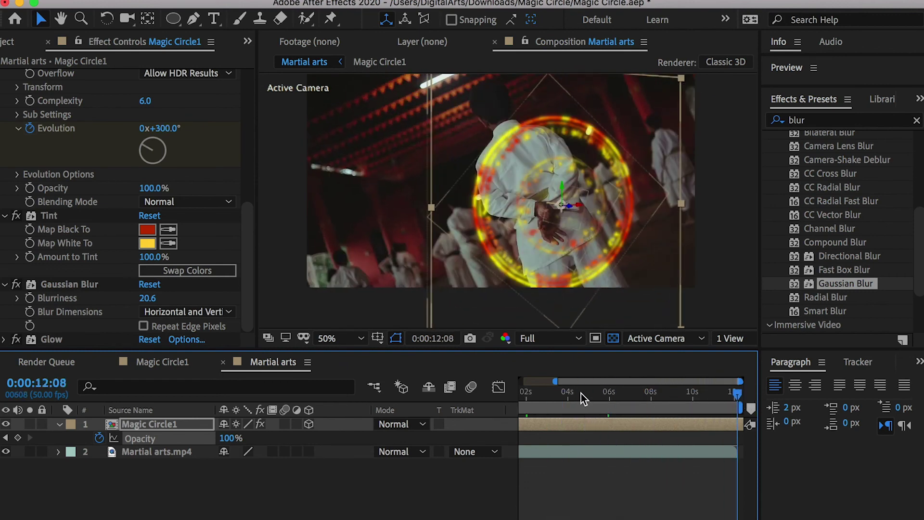
{"action": "left_click_drag", "start_coordinate": [556, 382], "coordinate": [761, 381]}
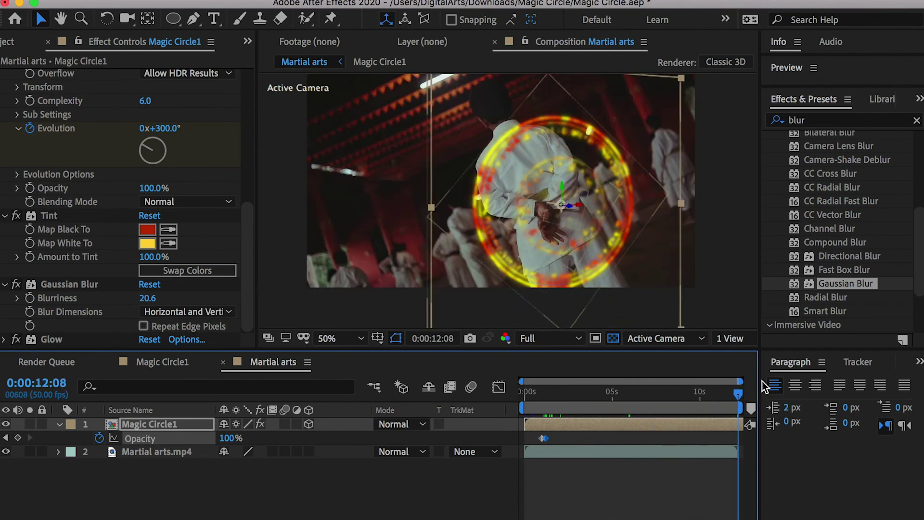
{"action": "scroll", "coordinate": [579, 198], "scroll_direction": "down", "scroll_amount": 2}
{"action": "scroll", "coordinate": [568, 197], "scroll_direction": "up", "scroll_amount": 2}
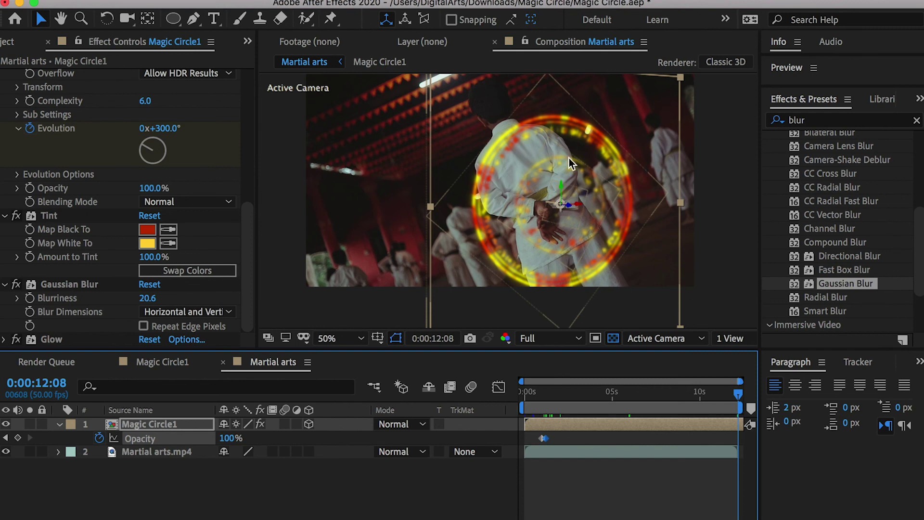
{"action": "left_click", "coordinate": [158, 424]}
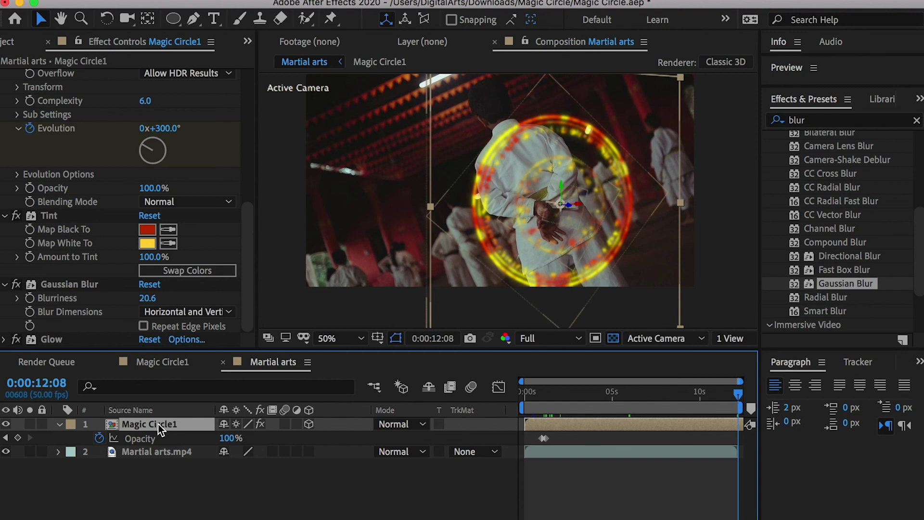
{"action": "key", "text": "super+d"}
{"action": "left_click", "coordinate": [5, 424]}
{"action": "left_click", "coordinate": [6, 424]}
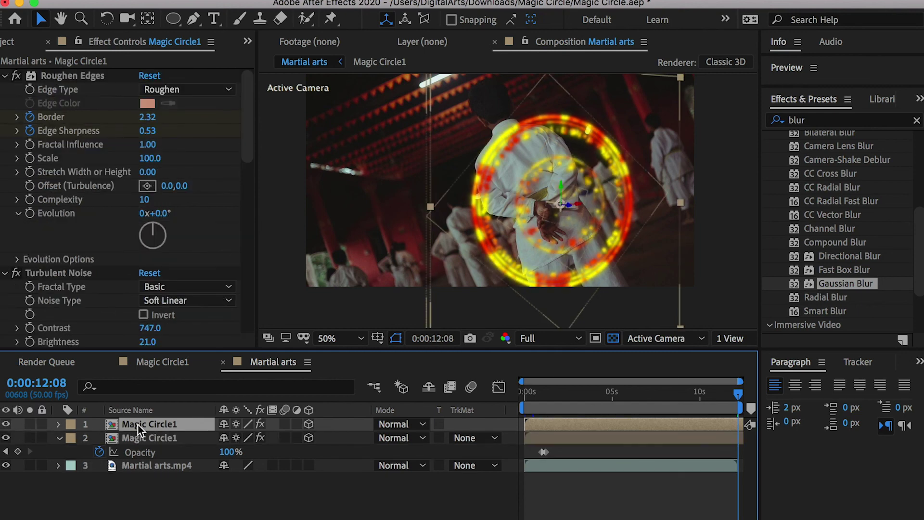
Step: Rename the upper Magic Circle1 copy to Magic Circle1Glow and hide that layer
{"action": "key", "text": "Return"}
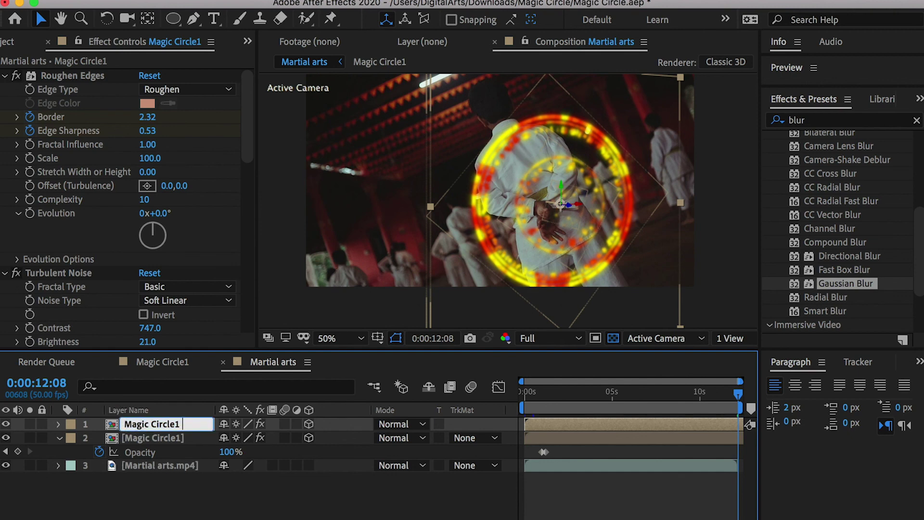
{"action": "key", "text": "Return"}
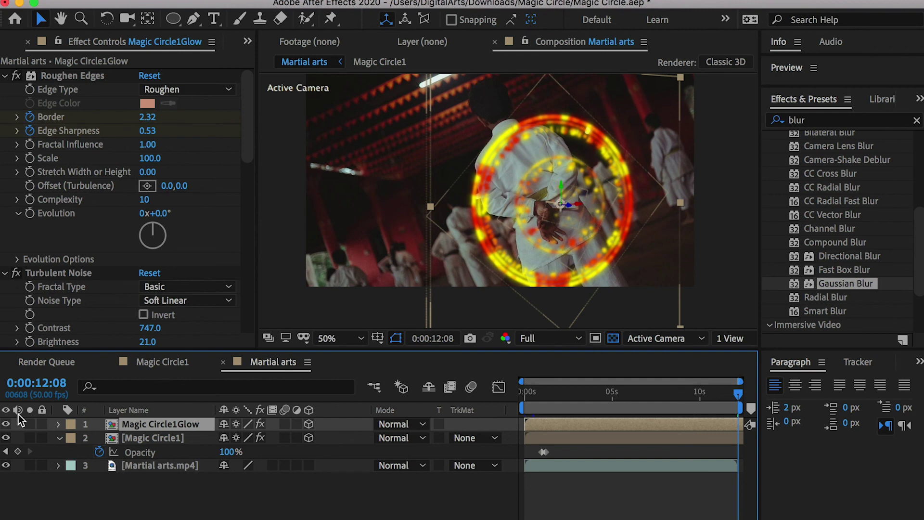
{"action": "left_click", "coordinate": [5, 425]}
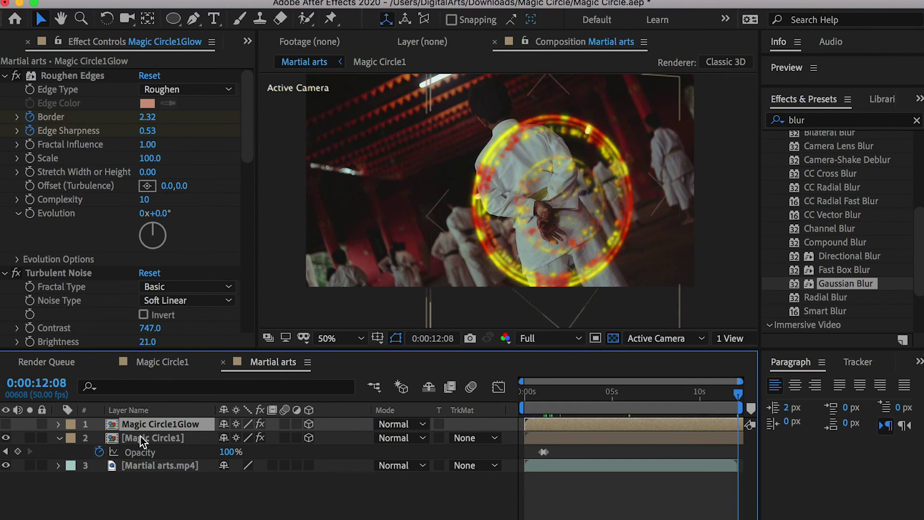
Step: Disable the Roughen Edges, Turbulent Noise and Gaussian Blur effects on the Magic Circle1 layer, collapsing the expanded effect settings
{"action": "left_click", "coordinate": [145, 439]}
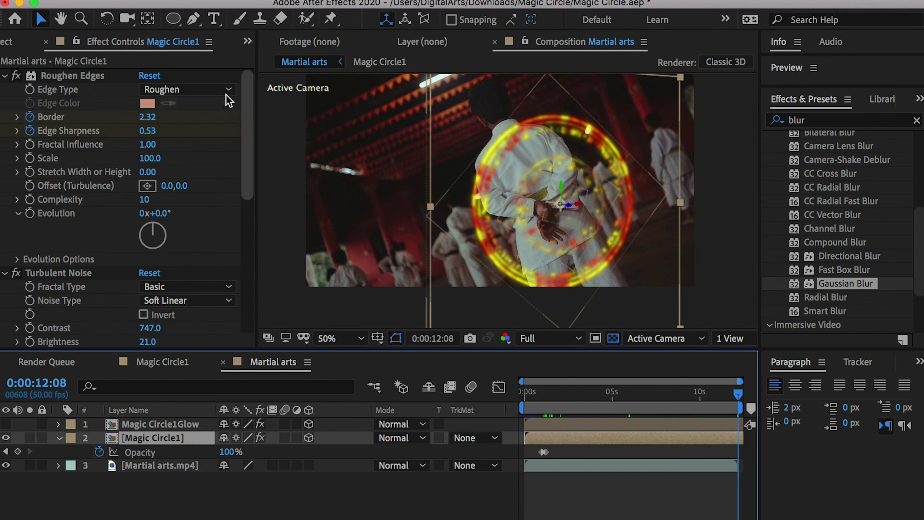
{"action": "left_click", "coordinate": [4, 75]}
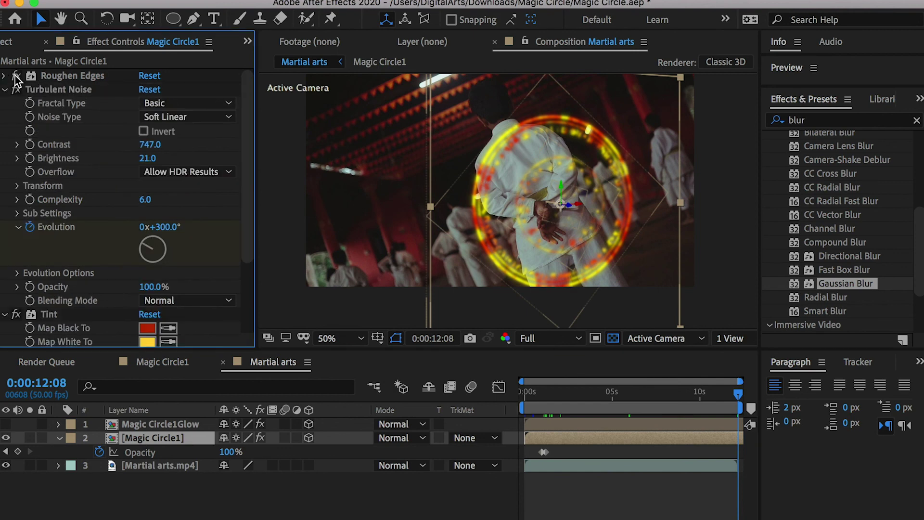
{"action": "left_click", "coordinate": [15, 75]}
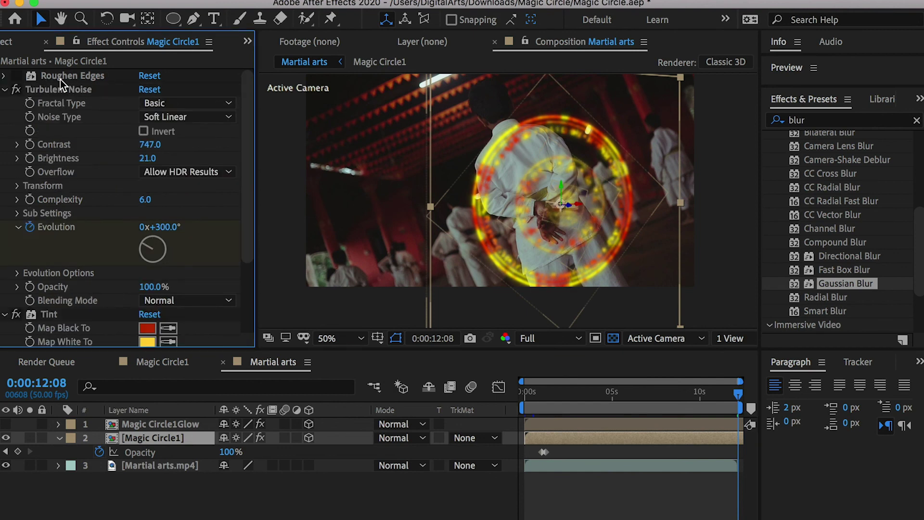
{"action": "left_click", "coordinate": [5, 90]}
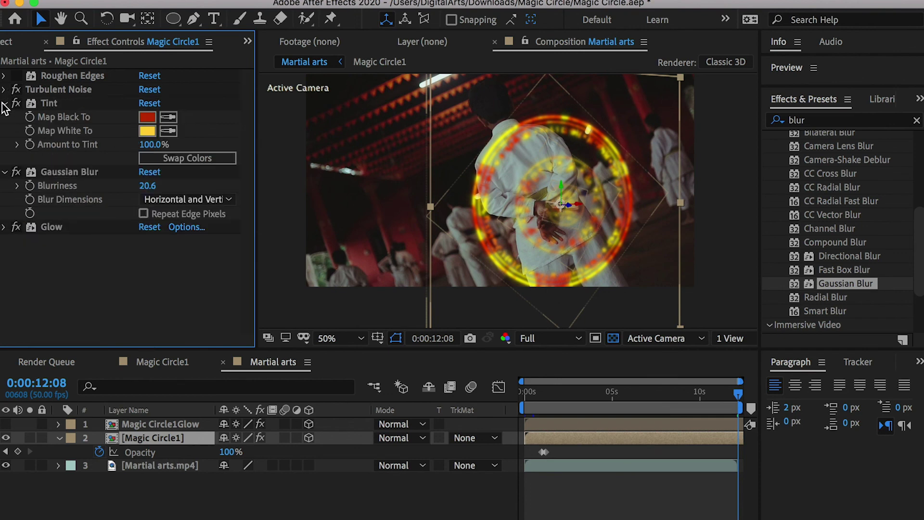
{"action": "left_click", "coordinate": [5, 103]}
{"action": "left_click", "coordinate": [16, 90]}
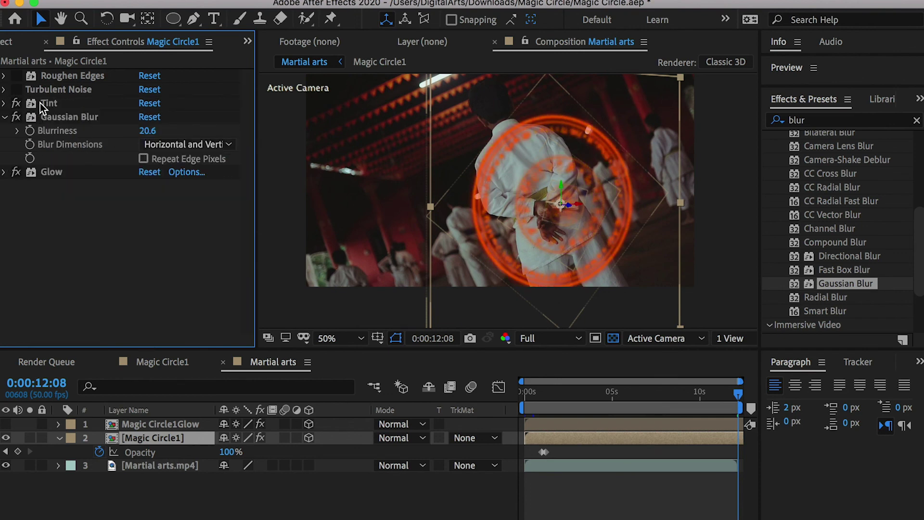
{"action": "left_click", "coordinate": [16, 117]}
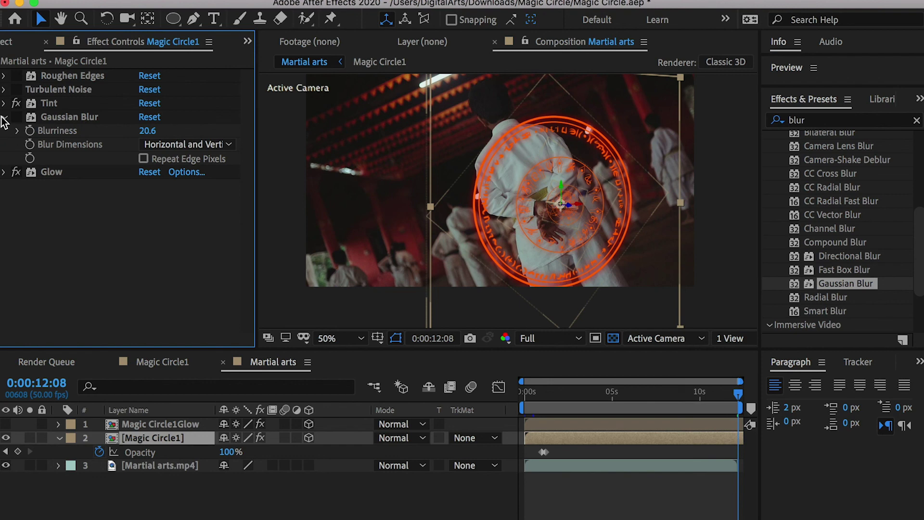
{"action": "left_click", "coordinate": [3, 117]}
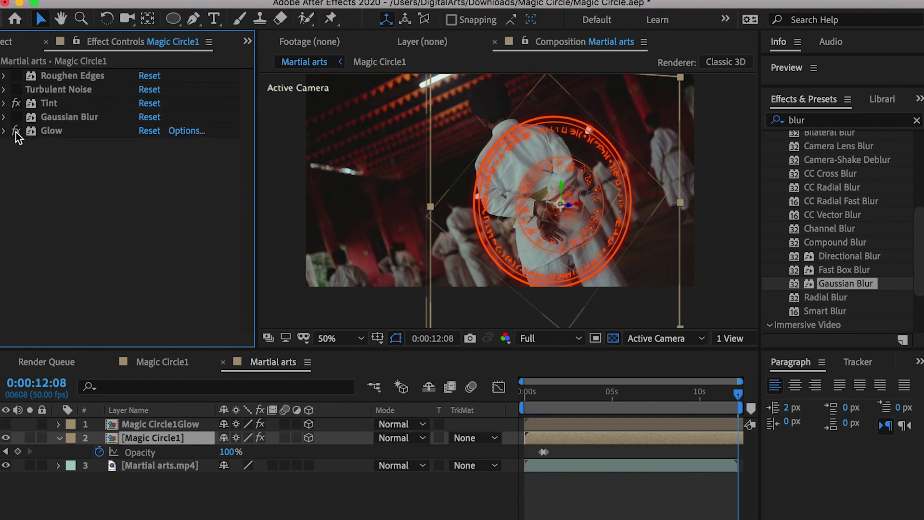
Step: Make the Magic Circle1Glow layer visible again and set its blending mode to Screen
{"action": "left_click", "coordinate": [6, 424]}
{"action": "left_click", "coordinate": [164, 425]}
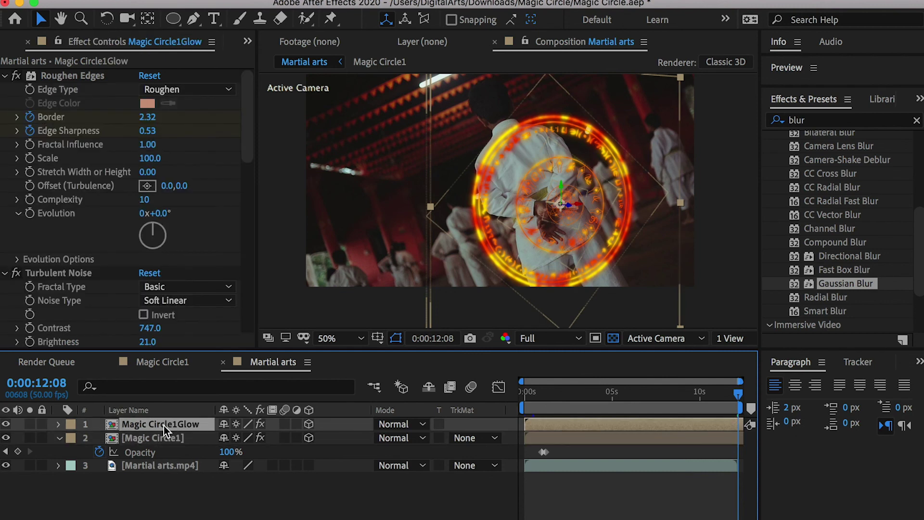
{"action": "left_click", "coordinate": [399, 424]}
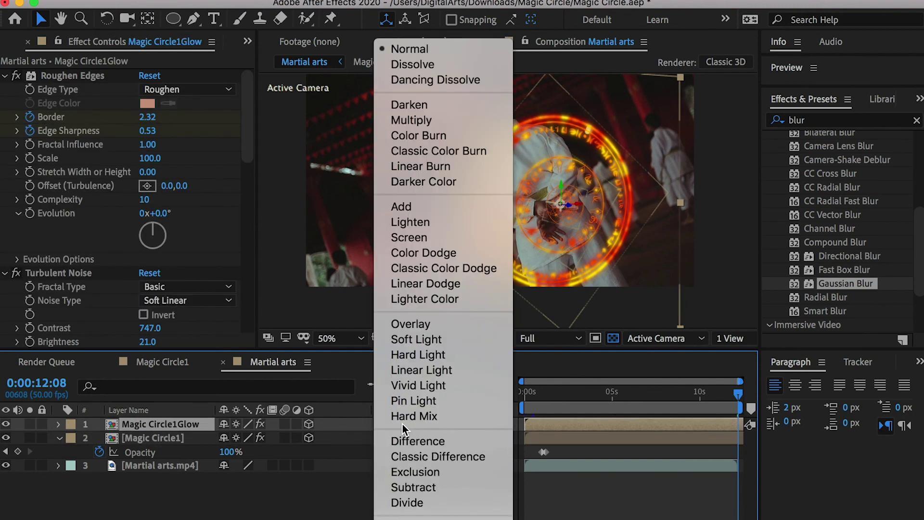
{"action": "left_click", "coordinate": [409, 237]}
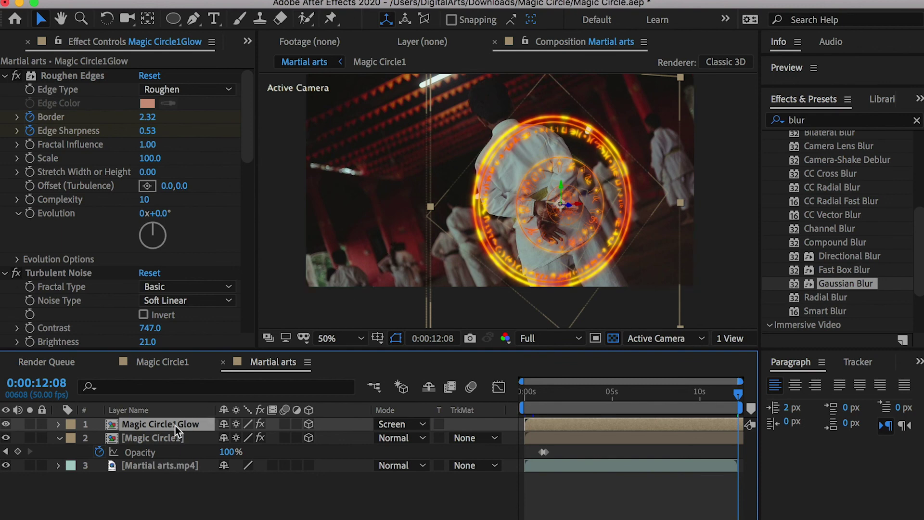
Step: On Magic Circle1Glow, raise the Gaussian Blur Blurriness to 29.4 and the Glow Intensity to 2.8
{"action": "scroll", "coordinate": [74, 293], "scroll_direction": "down", "scroll_amount": 10}
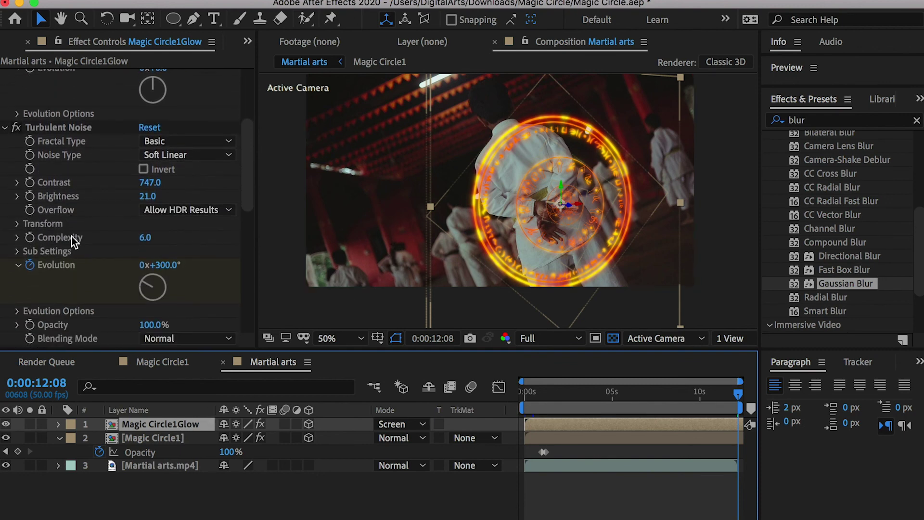
{"action": "scroll", "coordinate": [72, 241], "scroll_direction": "down", "scroll_amount": 15}
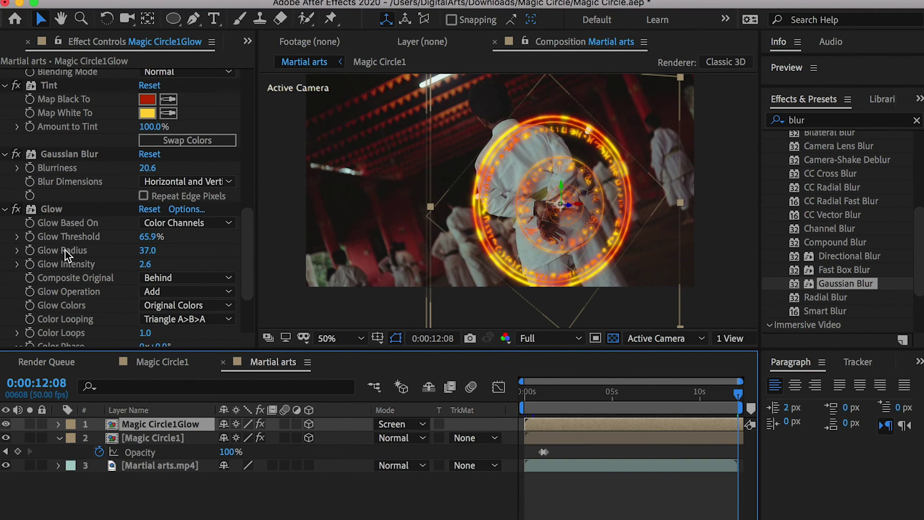
{"action": "mouse_move", "coordinate": [147, 168]}
{"action": "left_mouse_down"}
{"action": "mouse_move", "coordinate": [194, 181]}
{"action": "mouse_move", "coordinate": [147, 169]}
{"action": "left_mouse_up"}
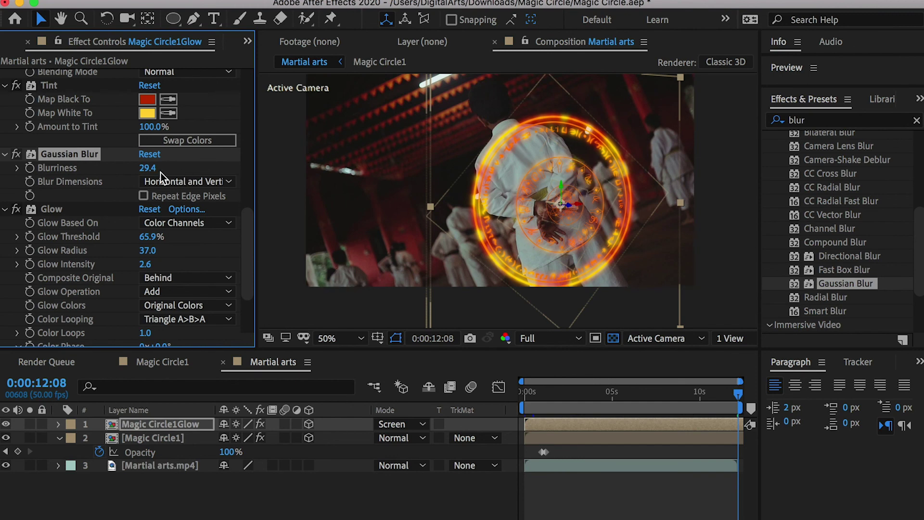
{"action": "scroll", "coordinate": [102, 279], "scroll_direction": "down", "scroll_amount": 3}
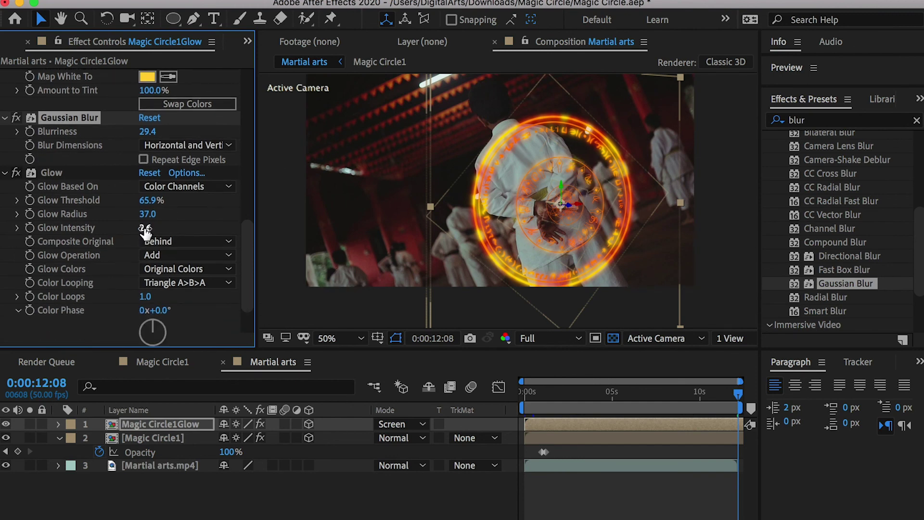
{"action": "left_click_drag", "start_coordinate": [145, 227], "coordinate": [147, 228]}
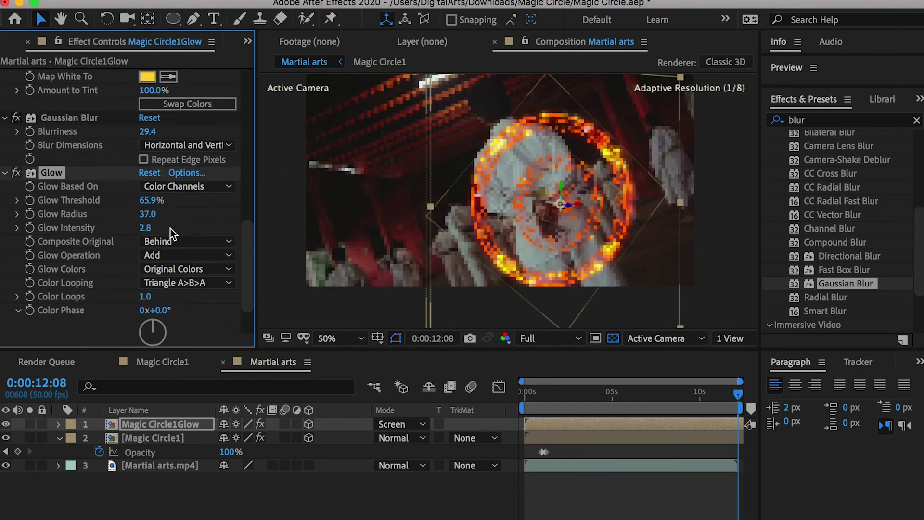
{"action": "left_click", "coordinate": [559, 499]}
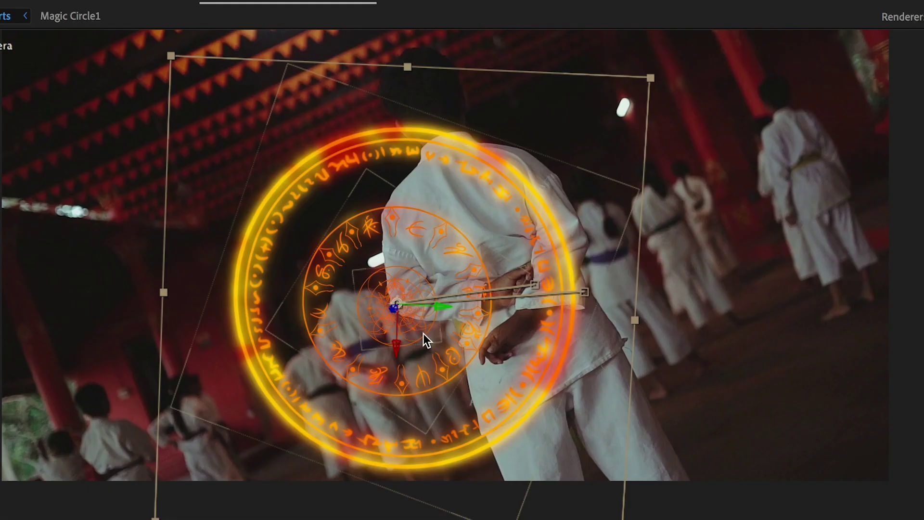
{"action": "left_click_drag", "start_coordinate": [417, 315], "coordinate": [428, 353]}
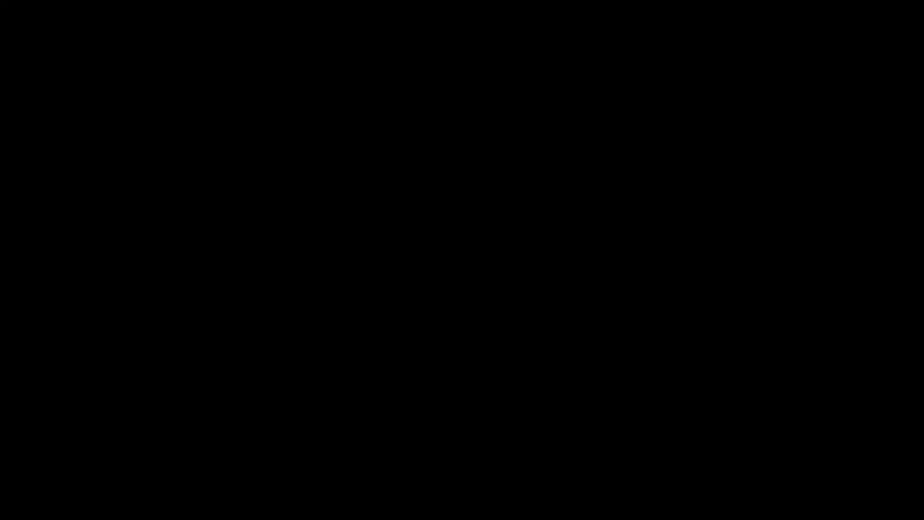